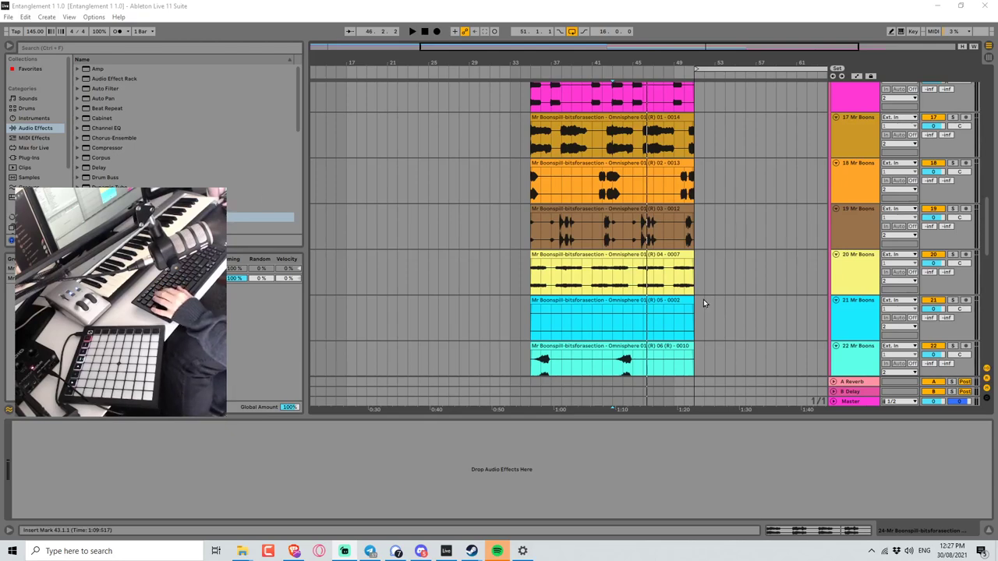
- Play excerpts of the arrangement from about bars 26, 43 and 51 in full-screen view, reviewing the tracks down to the synth parts
scroll(638, 250, "up", 10)
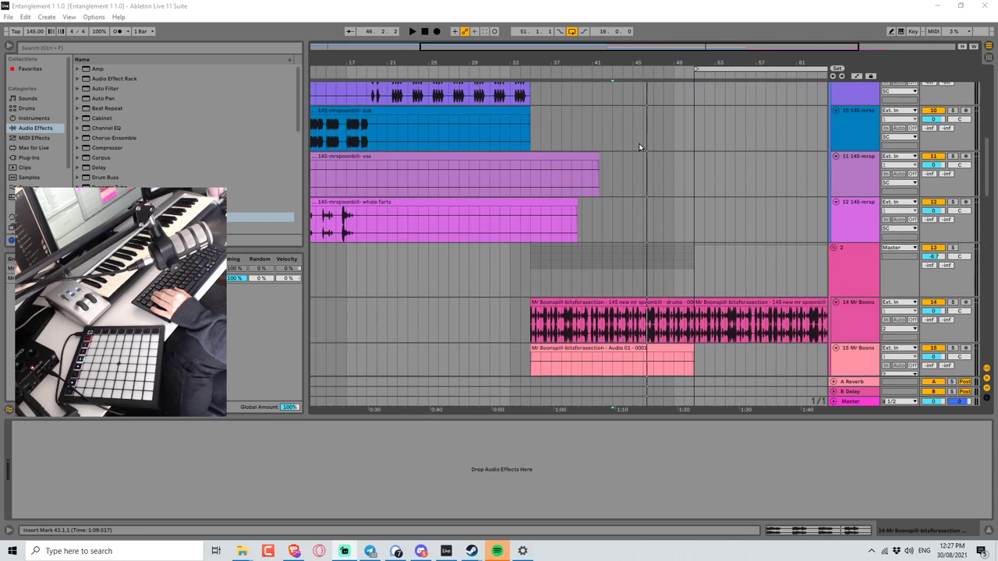
left_click(442, 136)
key("space")
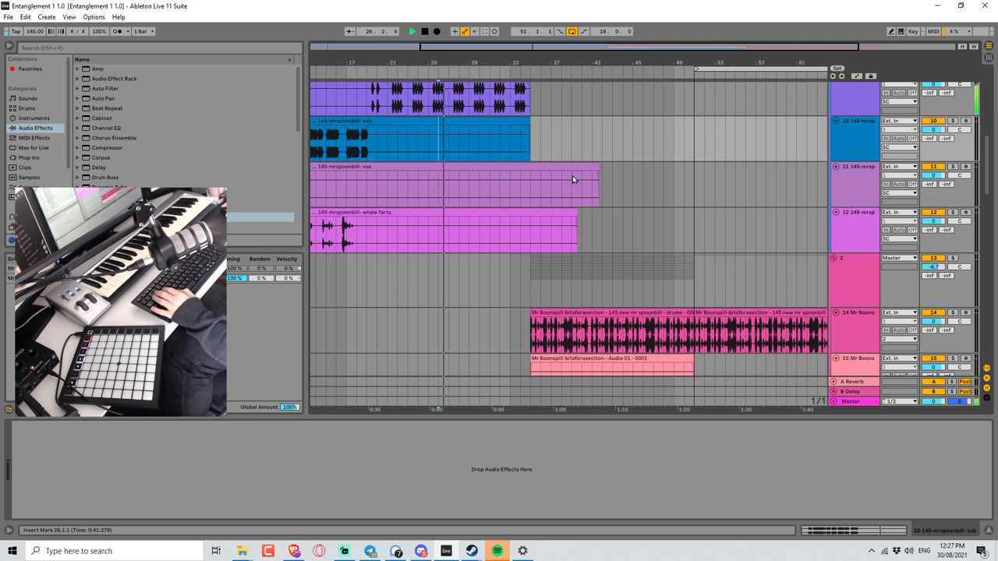
left_click(637, 127)
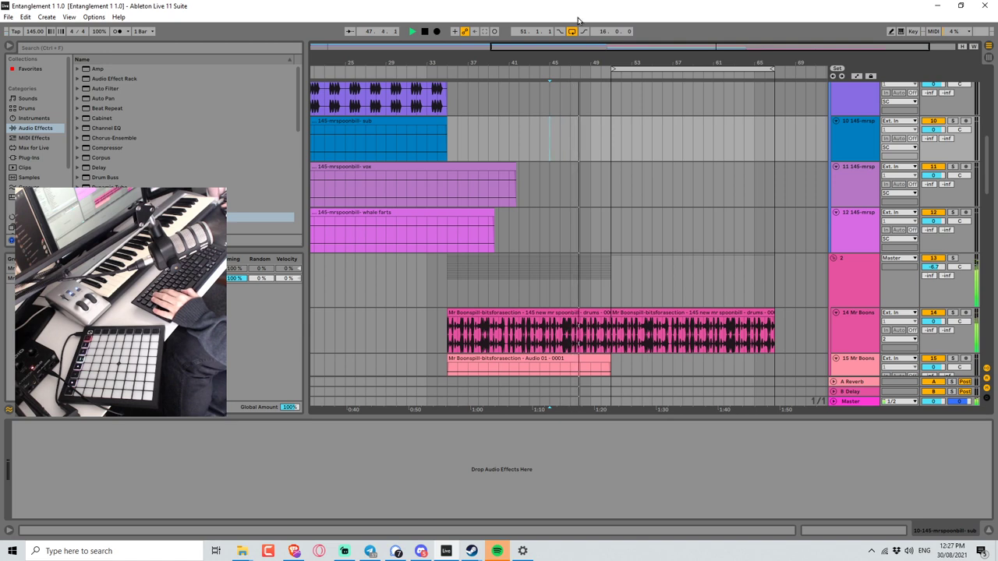
key("F11")
left_click(606, 261)
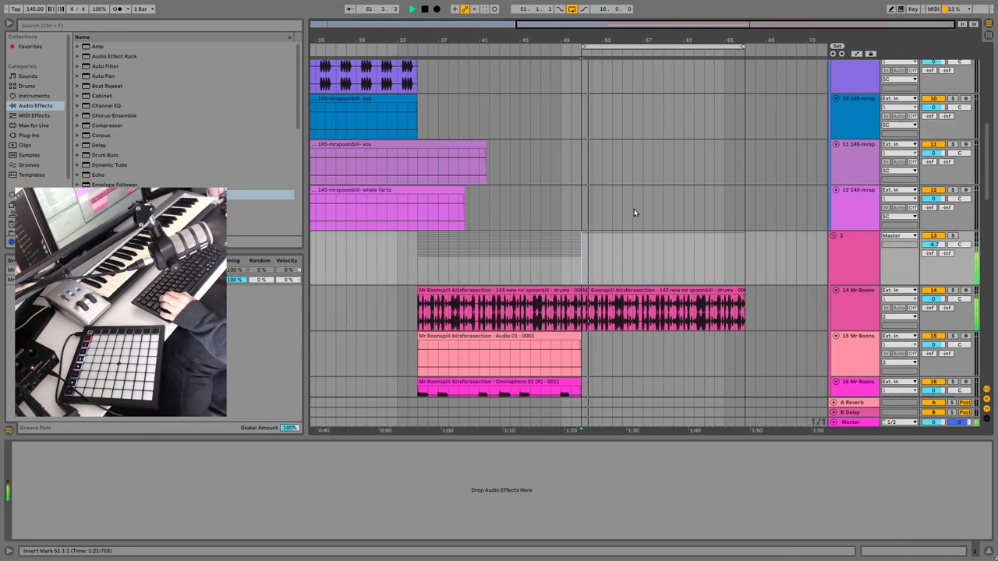
scroll(702, 238, "down", 6)
scroll(745, 327, "down", 10)
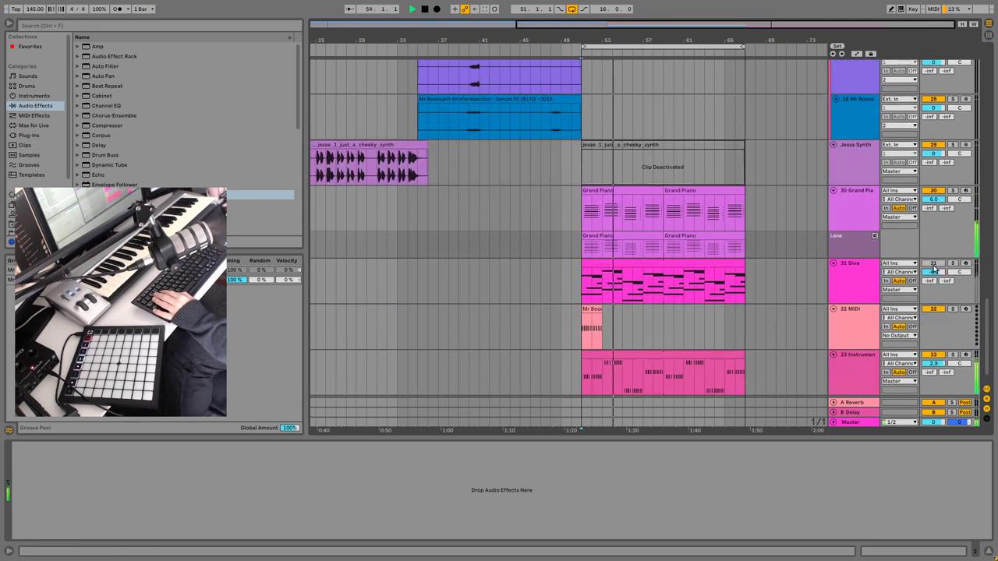
- Reactivate the muted Diva track and rename it Arp
left_click(933, 264)
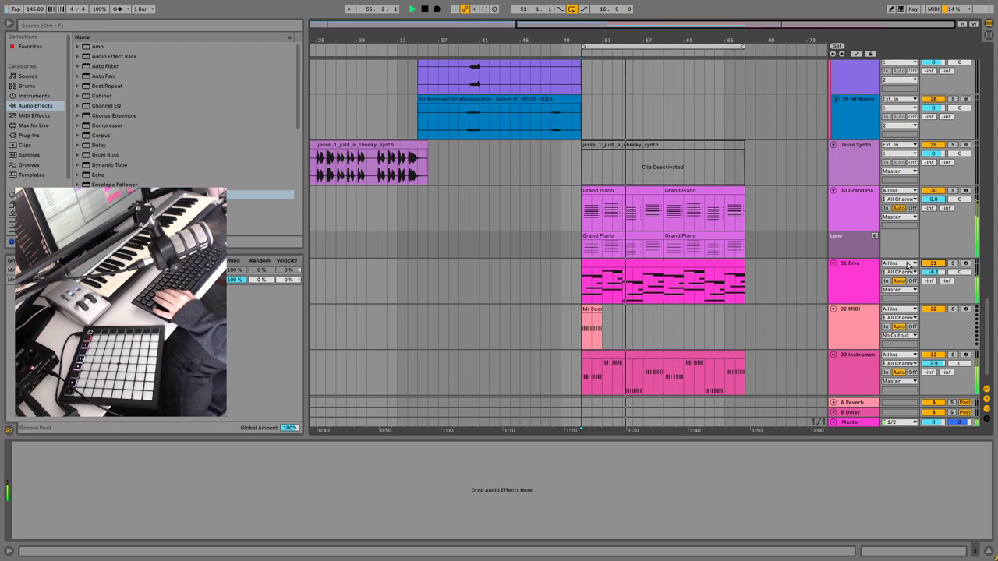
left_click(852, 271)
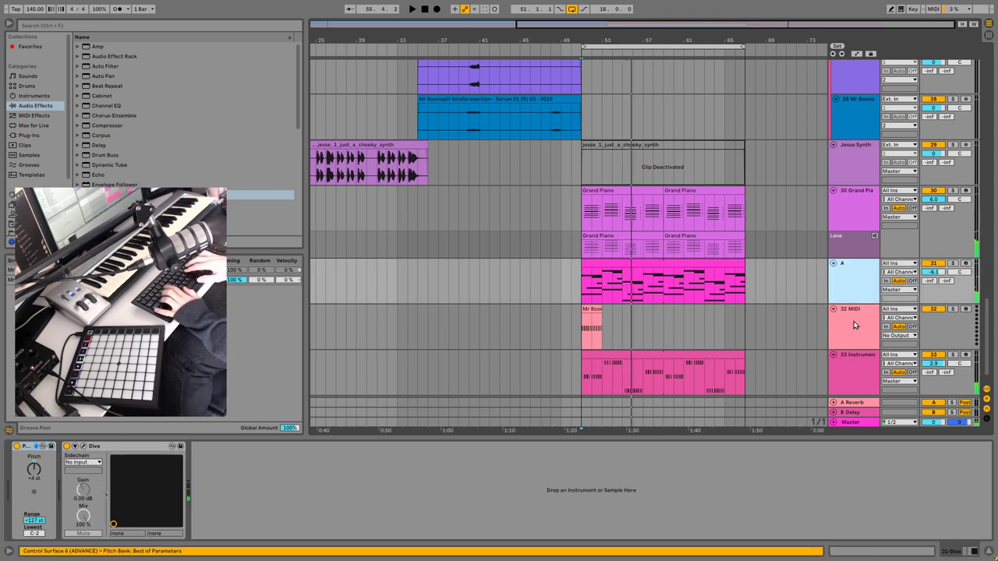
type("Arp")
key("Return")
- Play the section from bar 51 and reactivate the deactivated cheeky synth clip there
left_click(596, 223)
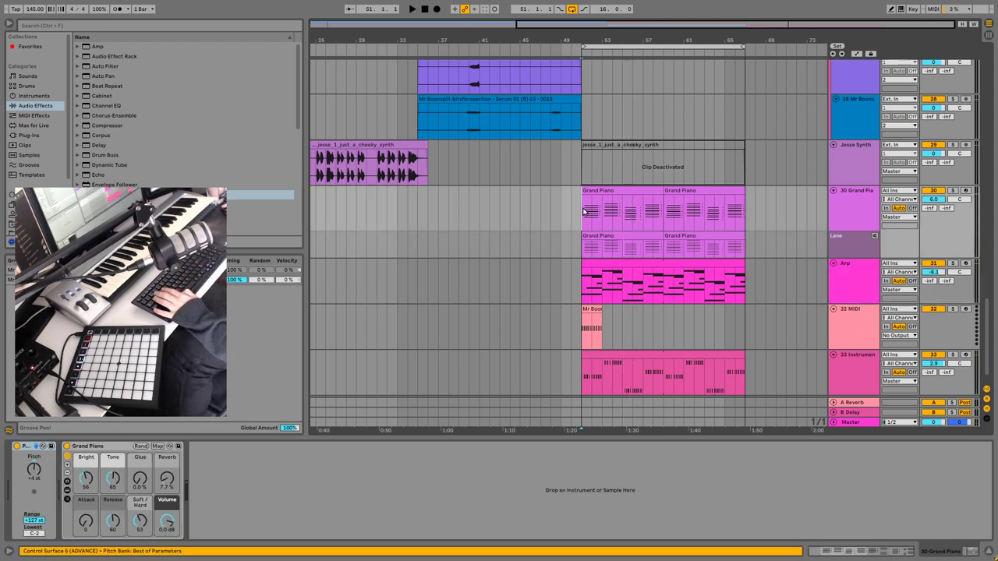
scroll(681, 165, "down", 1)
scroll(681, 164, "up", 2)
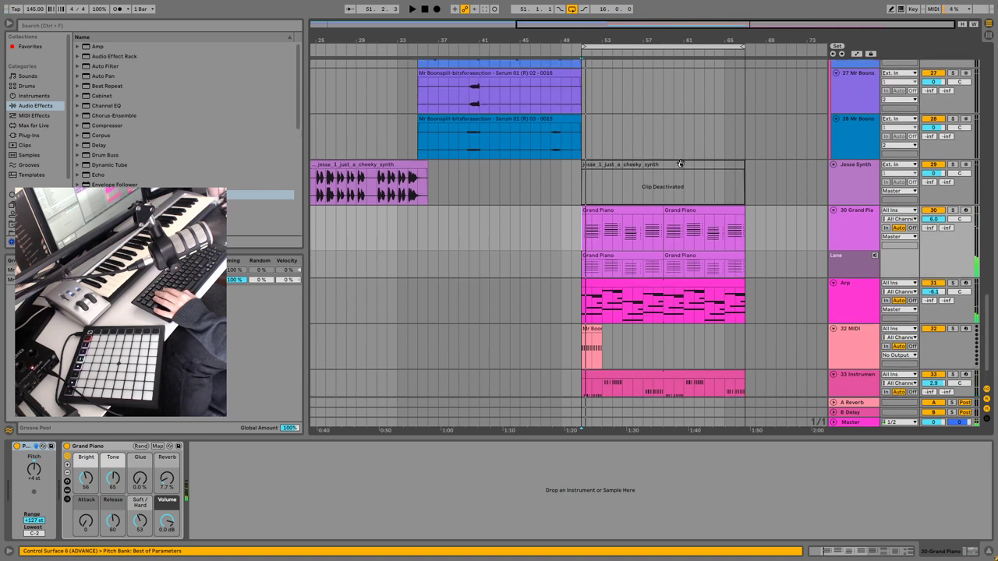
left_click(681, 165)
key("0")
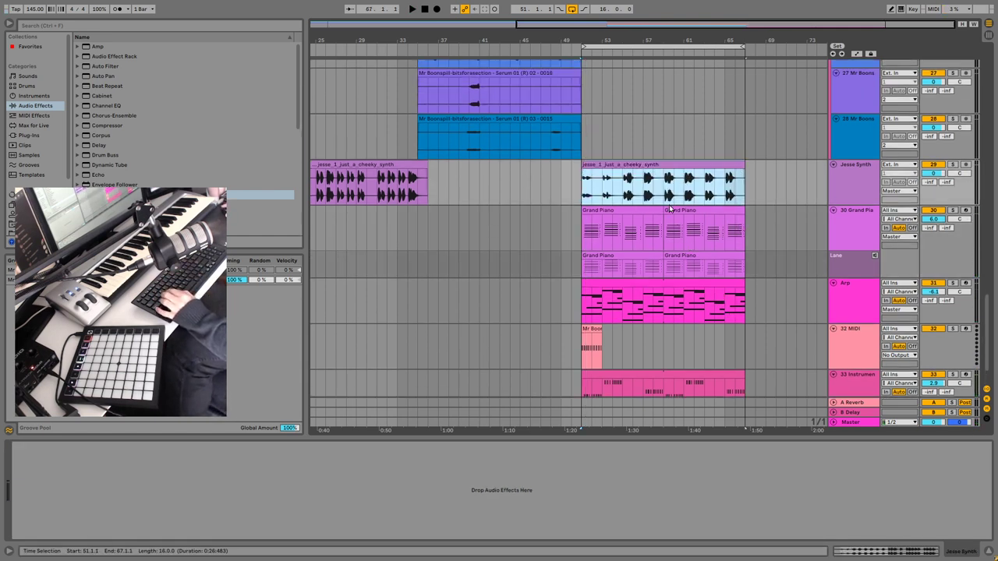
- Trim the cheeky synth clip to bars 51–59 by deleting its second half, and split the remainder at bars 53, 55 and 57
left_click(628, 187)
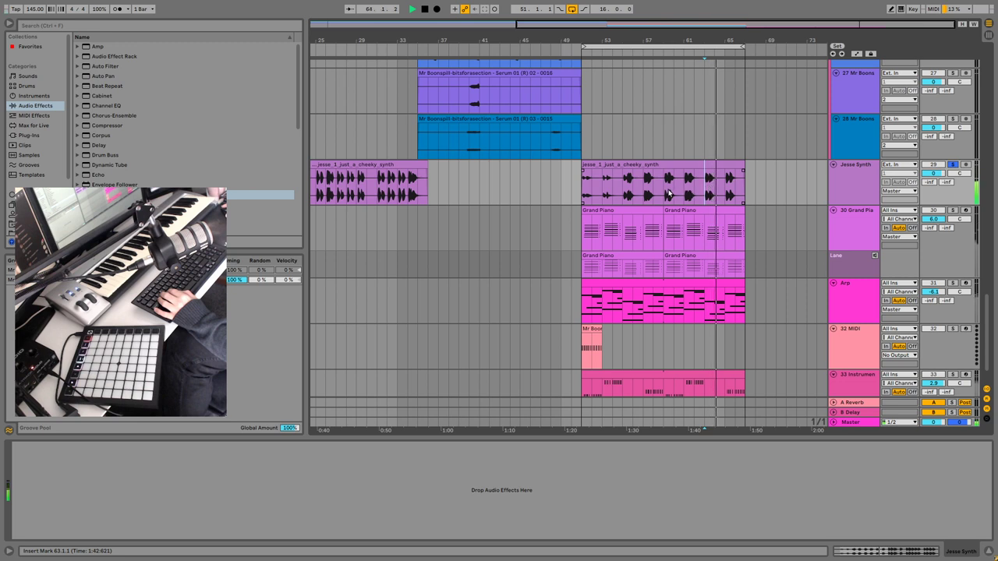
key("space")
key("ctrl+e")
left_click(689, 177)
key("Delete")
left_click(603, 183)
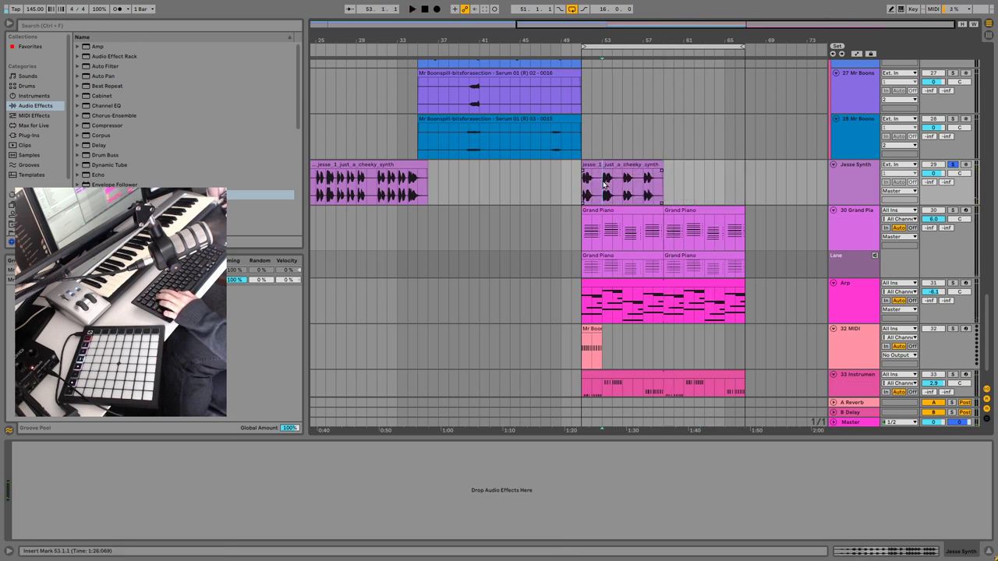
key("ctrl+e")
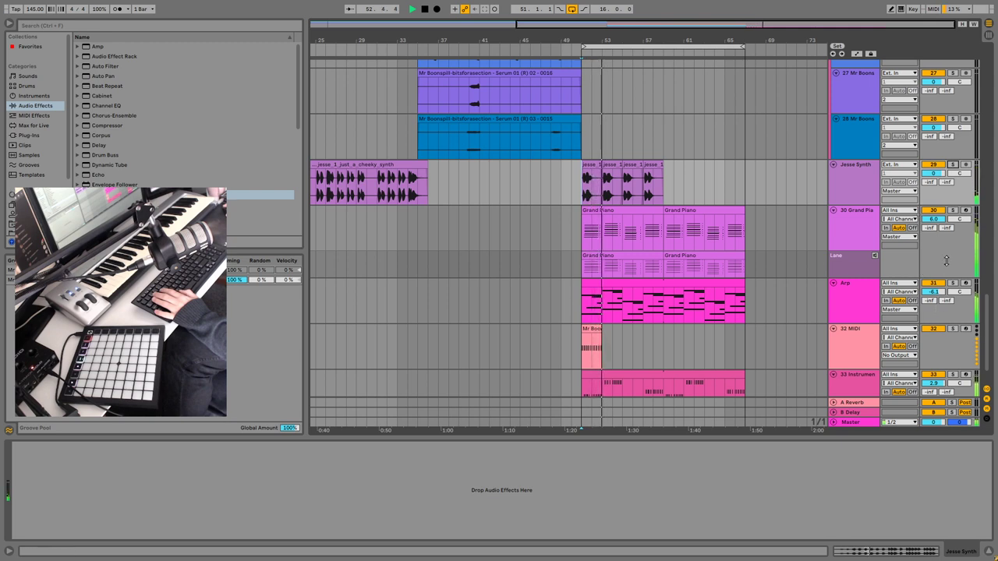
- Mute the Arp track and replay the section from bar 51
left_click(933, 284)
key("space")
key("space")
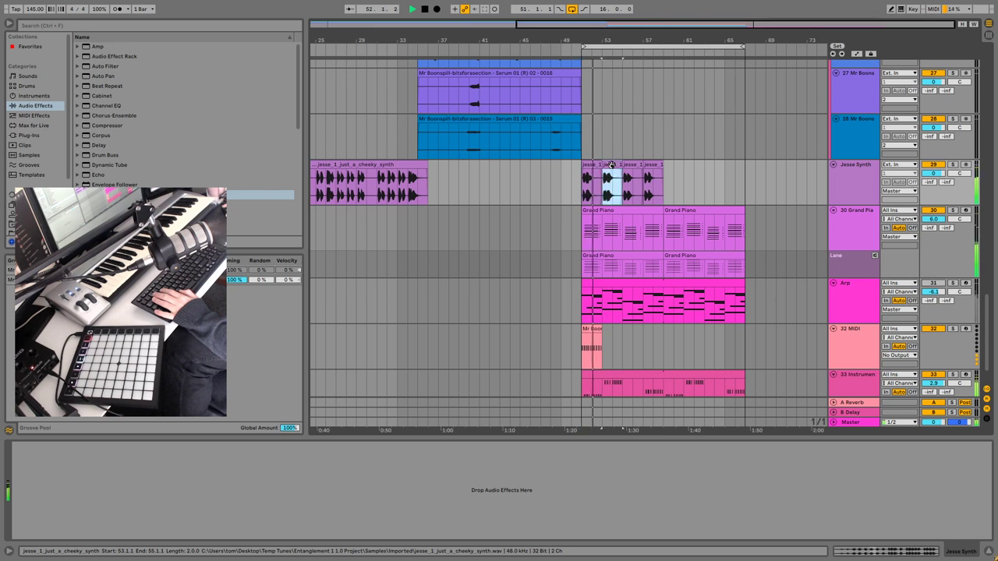
- Transpose the cheeky synth clip at bar 53 to +5 st and play it back
double_click(614, 167)
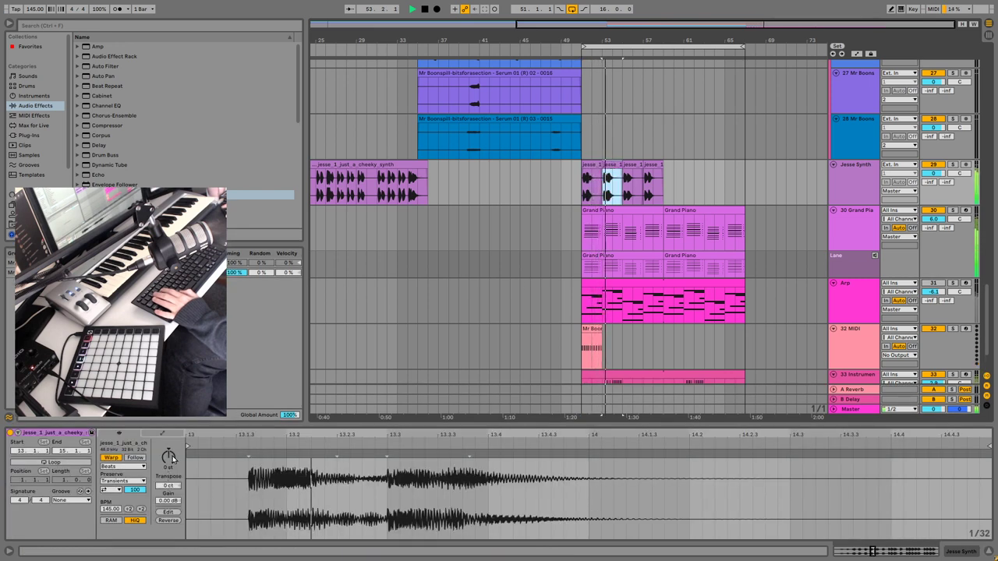
key("space")
left_click(169, 466)
key("Up")
key("Up")
key("Up")
key("Up")
key("space")
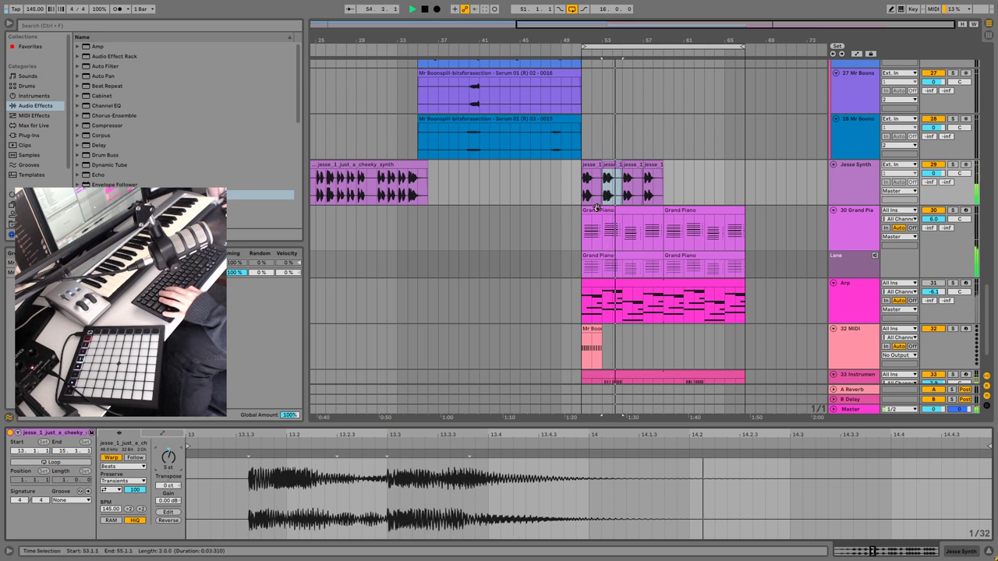
- Transpose the cheeky synth clip at bar 55 to -4 st, listening to it against the piano
left_click(622, 179)
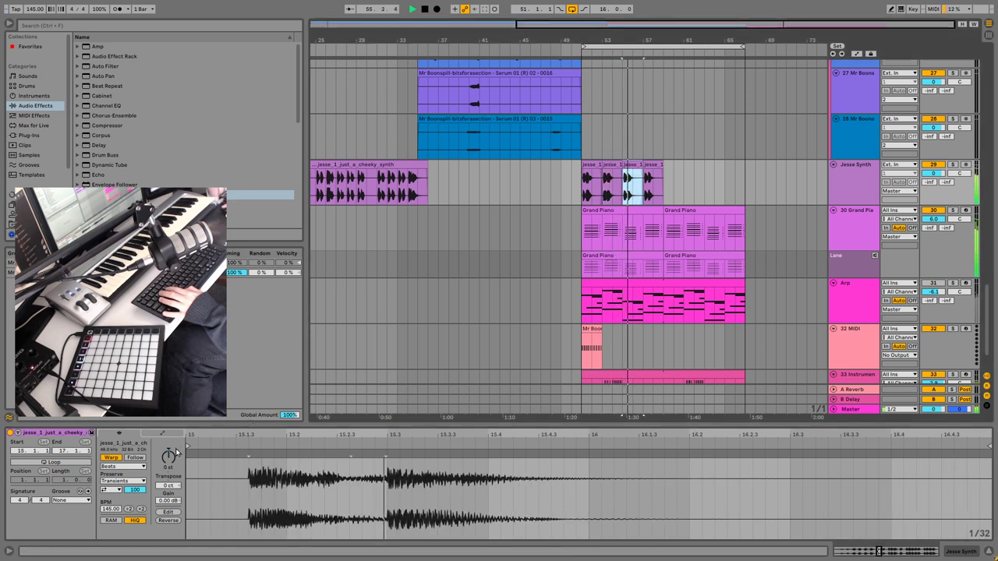
key("Down")
key("Down")
key("Down")
key("space")
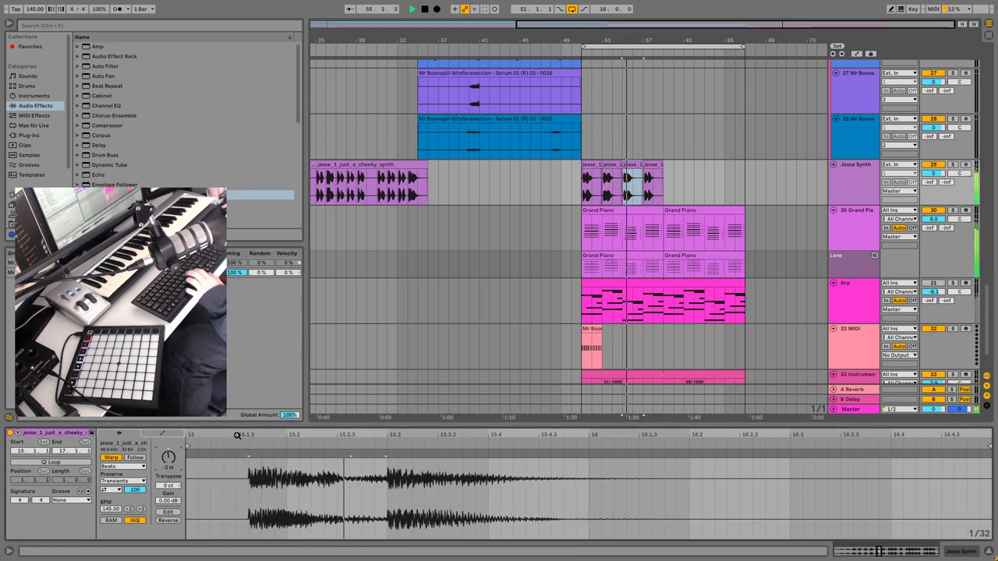
key("Up")
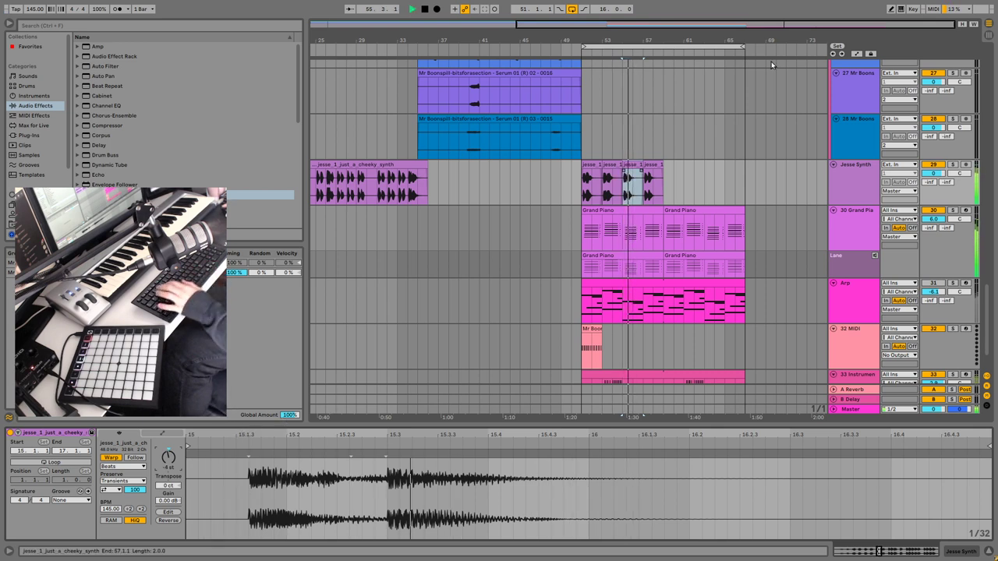
- Transpose the cheeky synth clip at bar 57 to +1 st and play it back
left_click(653, 180)
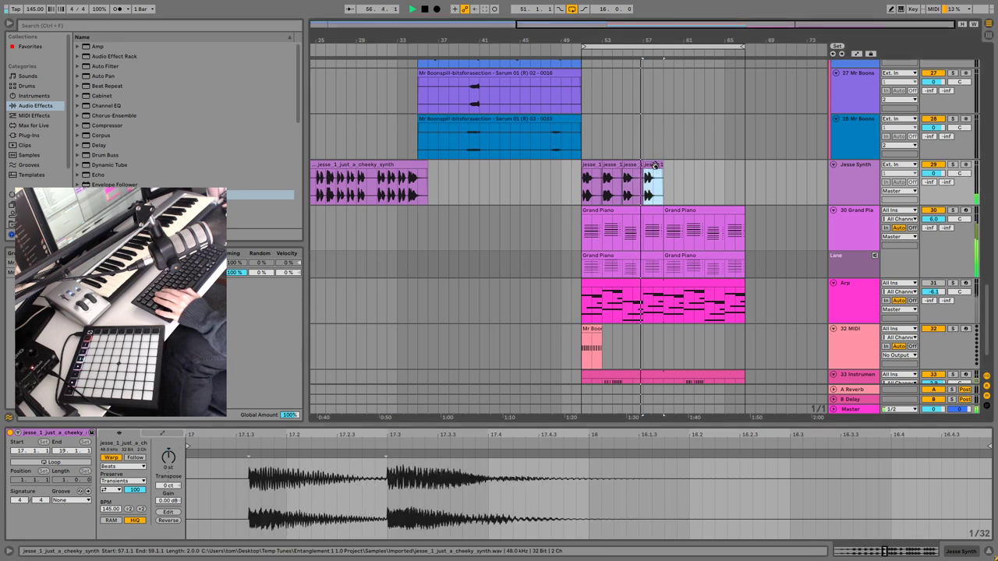
left_click(168, 458)
key("space")
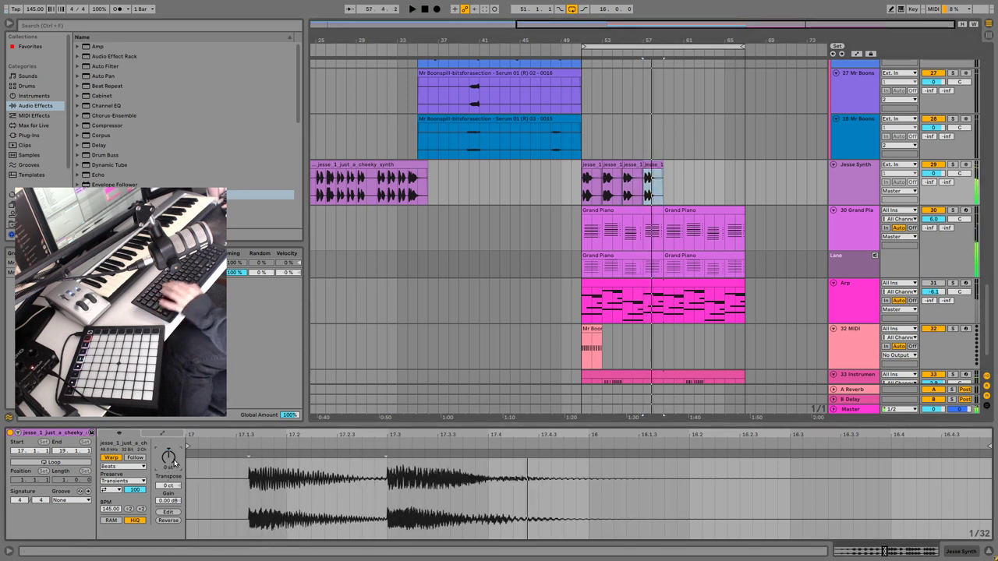
key("Up")
key("space")
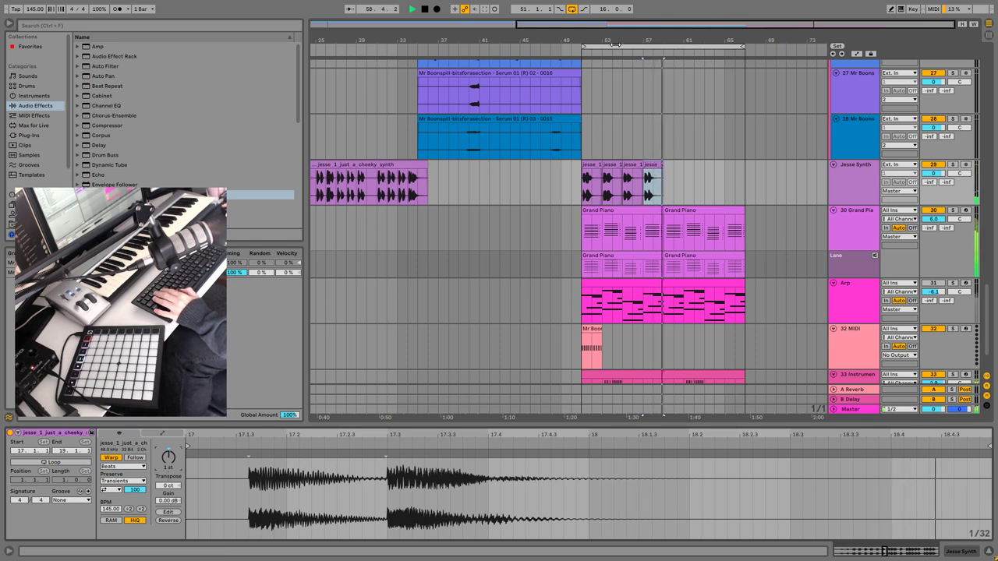
- Split the four cheeky synth clips between their two hits, at 51.3, 53.3, 55.3 and 57.3
key("space")
left_click_drag(653, 24, 757, 87)
left_click(441, 189)
key("ctrl+e")
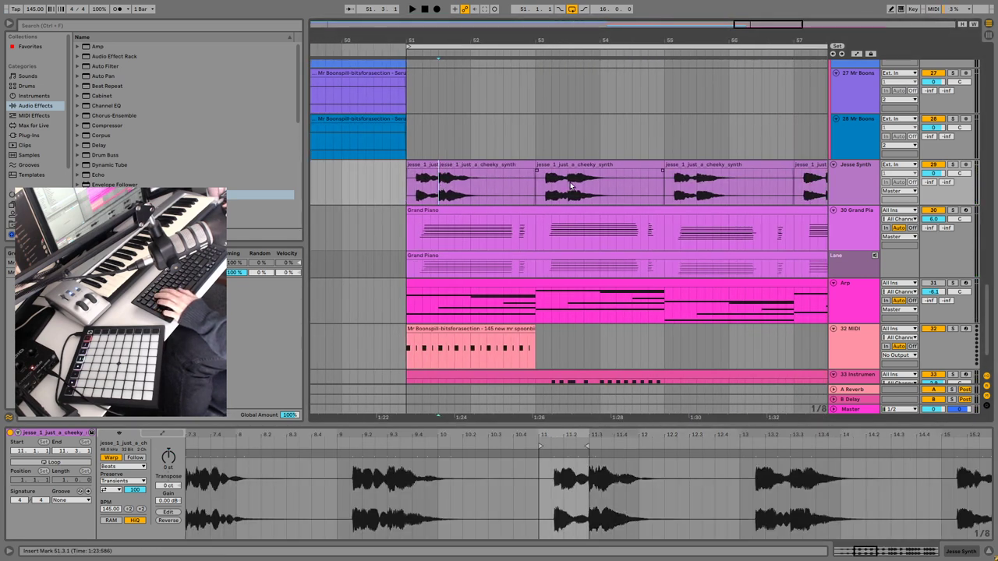
left_click(569, 190)
key("ctrl+e")
left_click(694, 189)
key("ctrl+e")
scroll(751, 191, "right", 2)
left_click(777, 182)
key("ctrl+e")
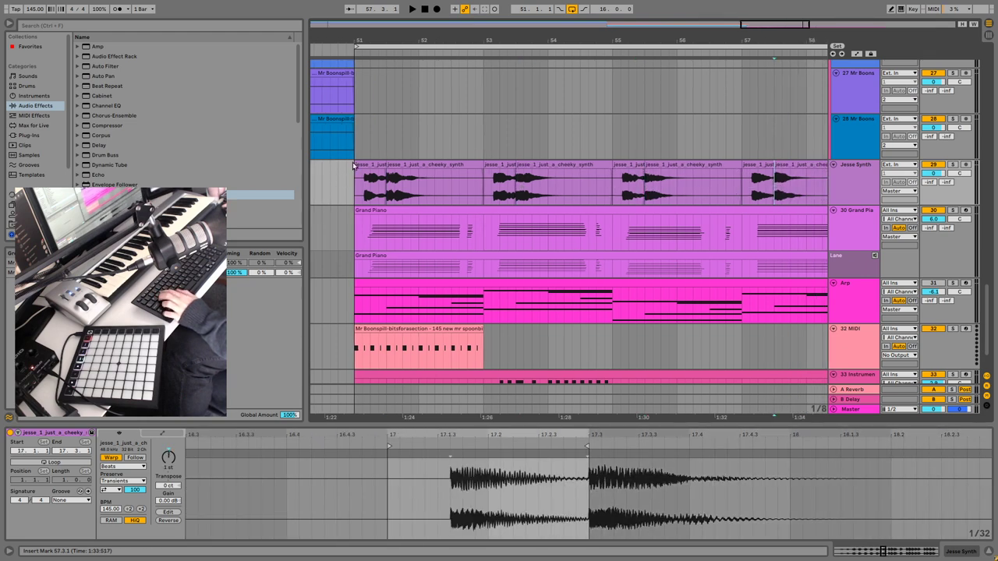
- Delete the short half-bar pieces at the start of bars 51, 53, 55 and 57 on the cheeky synth track
left_click(363, 179)
key("Delete")
left_click(500, 184)
key("Delete")
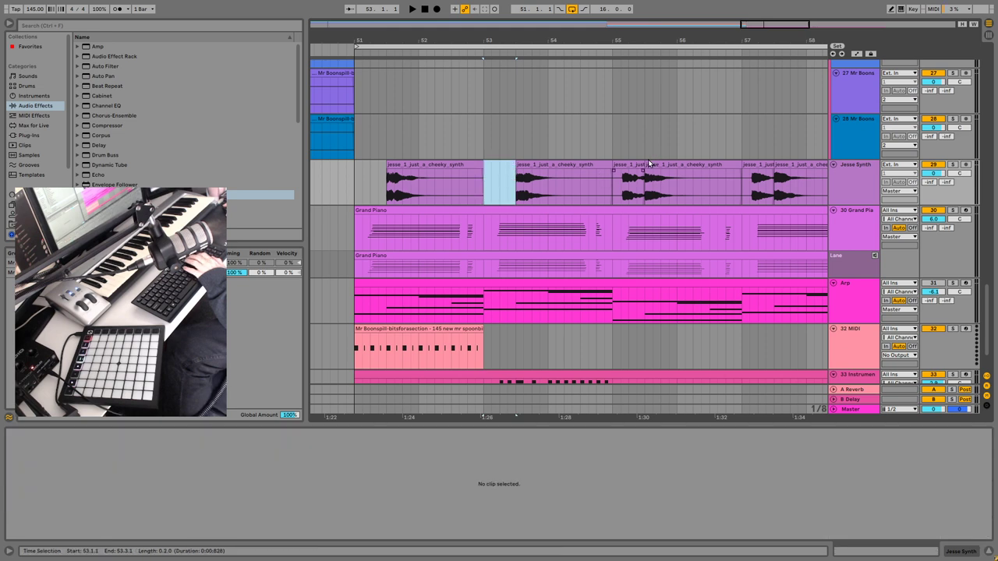
left_click(638, 165)
key("Delete")
left_click(753, 163)
key("Delete")
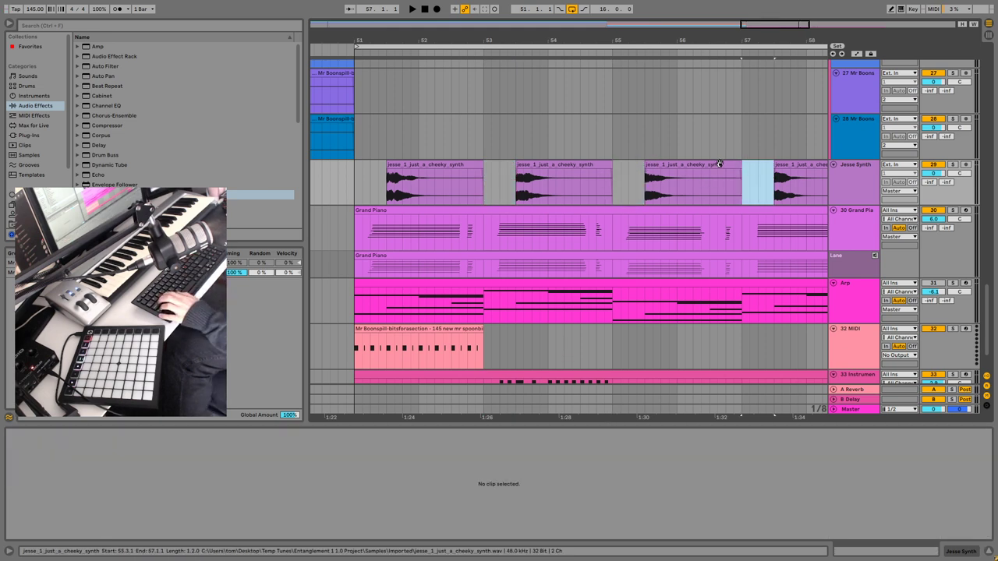
- Reverse all four remaining cheeky synth clips between 51.3 and bar 59
scroll(719, 164, "down", 3)
scroll(761, 175, "right", 5)
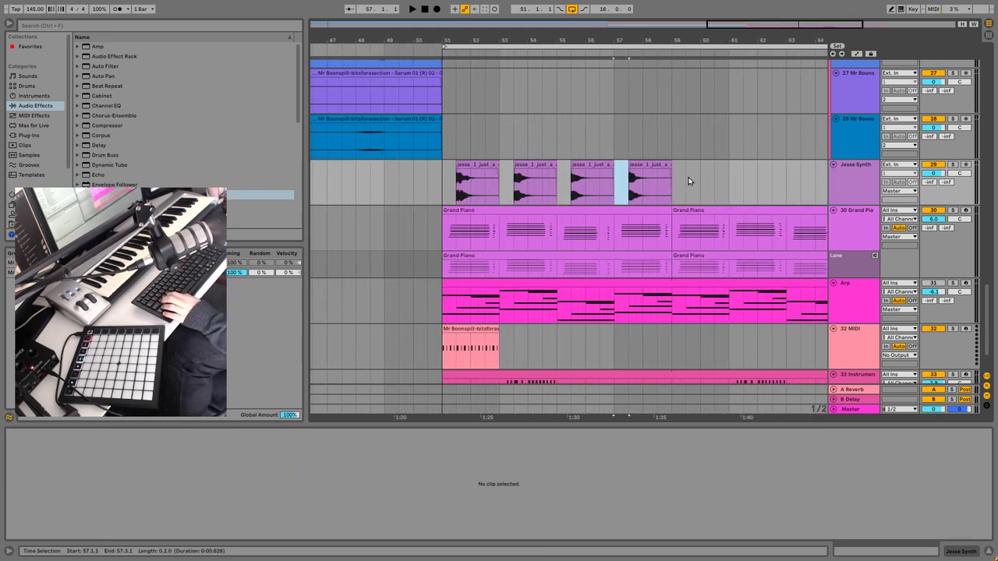
left_click(655, 164)
left_click(471, 164)
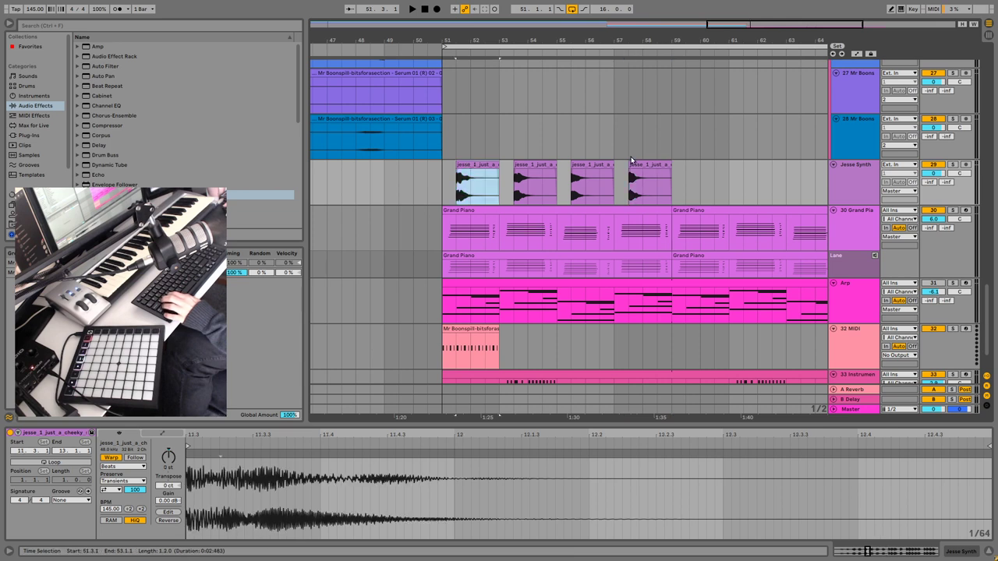
left_click(647, 163, "shift")
key("r")
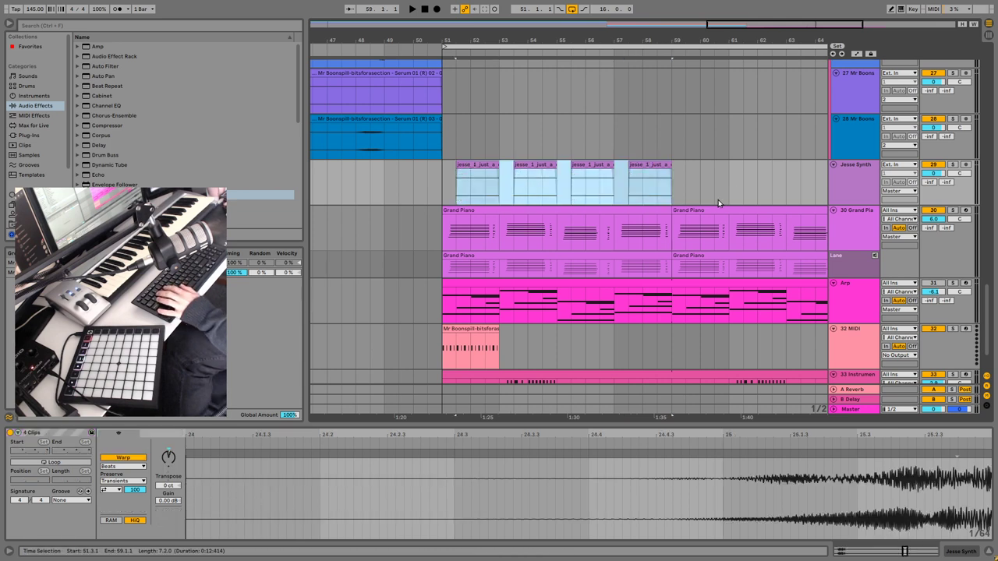
left_click(713, 181)
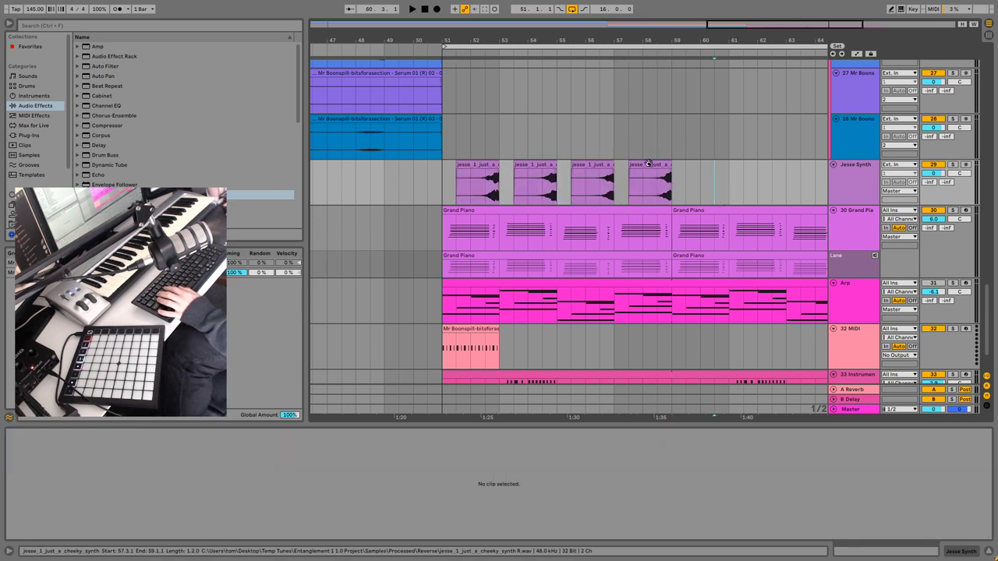
- Rearrange the reversed clips from 51.3 so the +5, -4 and +1 st clips precede the untransposed one, and play from 52.3
left_click_drag(647, 167, 734, 166)
left_click(556, 177)
left_click_drag(560, 178, 600, 176)
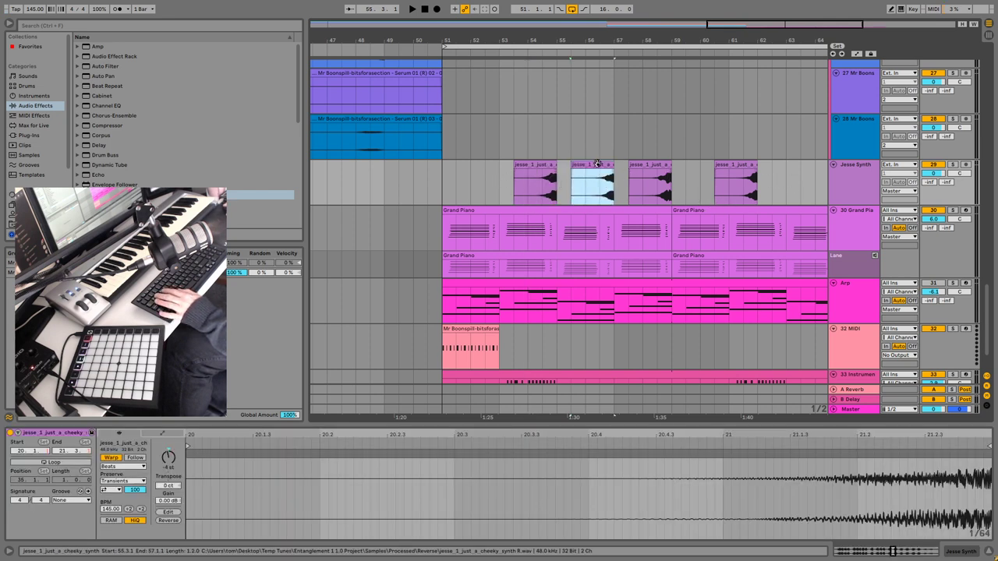
mouse_move(598, 164)
left_mouse_down()
mouse_move(805, 172)
mouse_move(595, 180)
mouse_move(603, 180)
left_mouse_up()
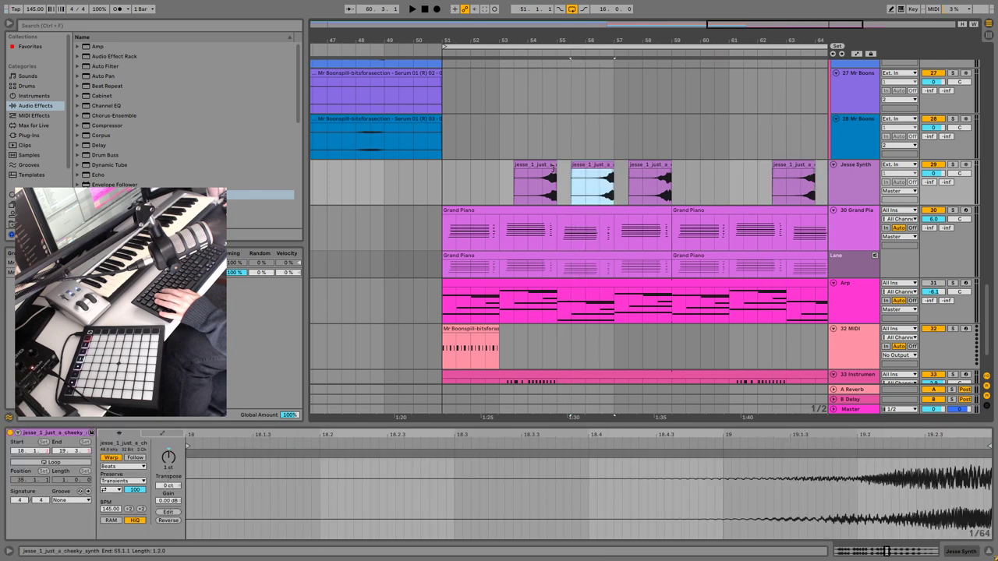
left_click_drag(541, 167, 483, 167)
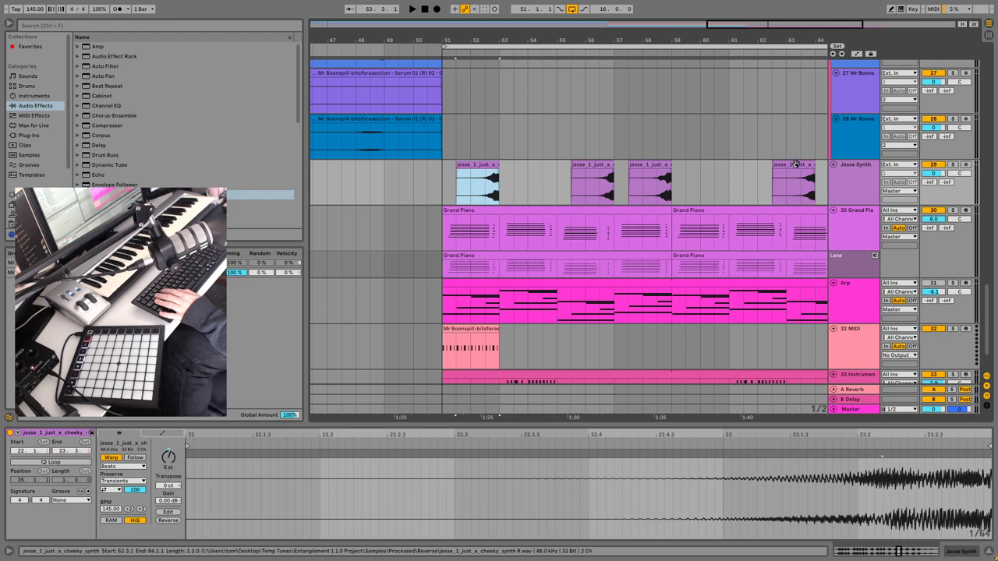
left_click_drag(795, 163, 537, 166)
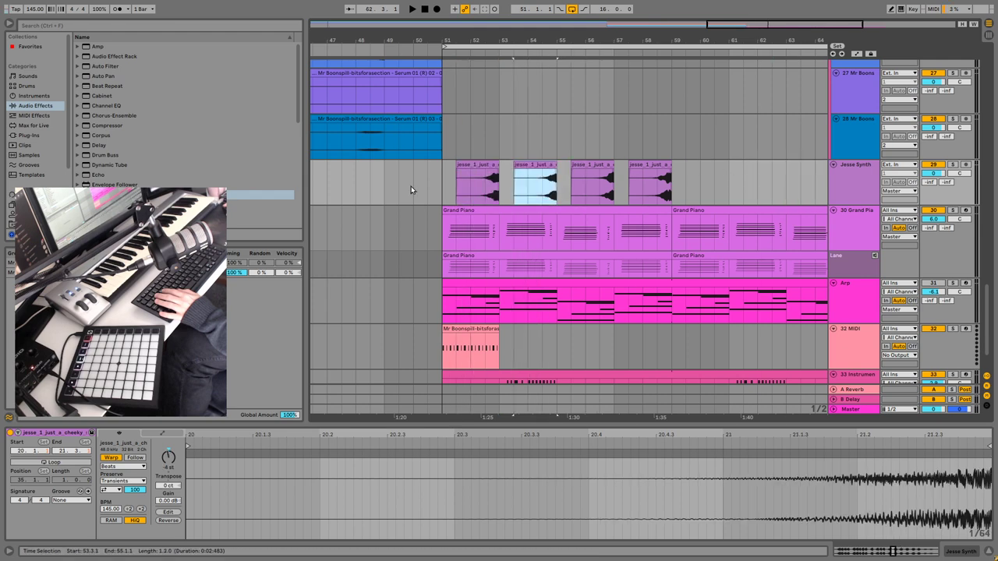
left_click(482, 184)
key("space")
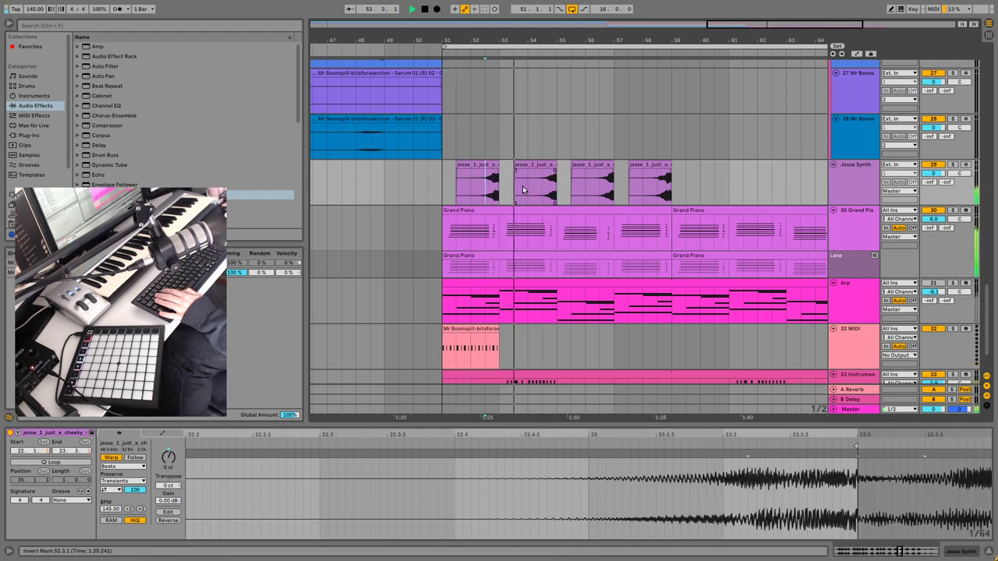
- Undo the rearrangement of the four reversed cheeky synth clips and play from 57.3
left_click(630, 164)
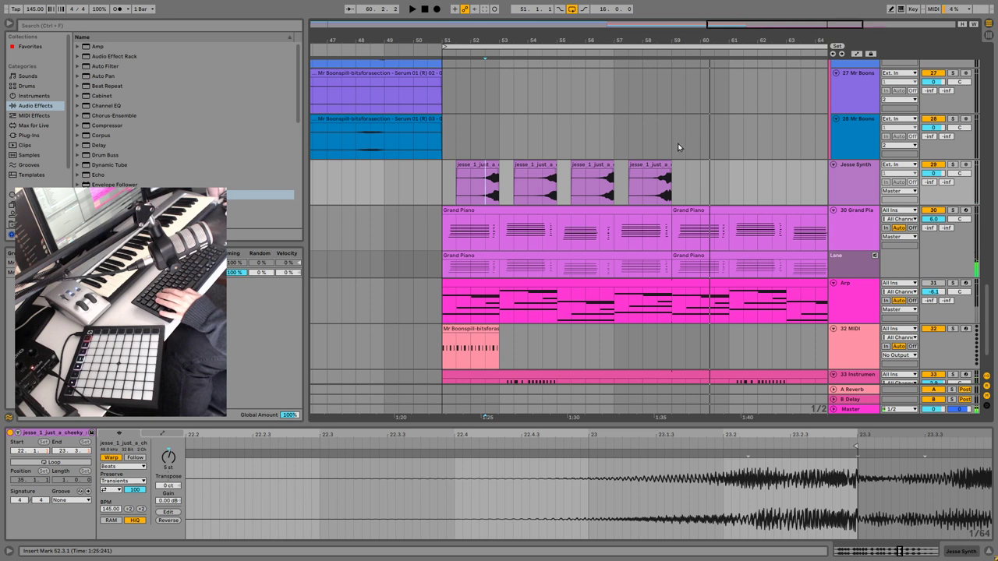
key("space")
left_click(695, 175)
key("ctrl+z")
key("ctrl+z")
key("ctrl+z")
key("ctrl+z")
key("ctrl+z")
key("ctrl+z")
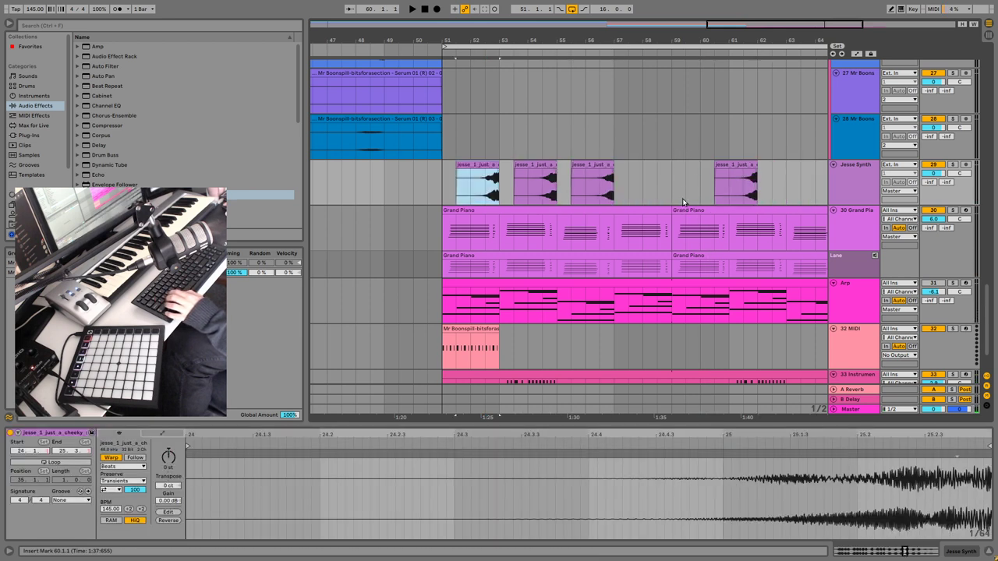
key("ctrl+z")
key("space")
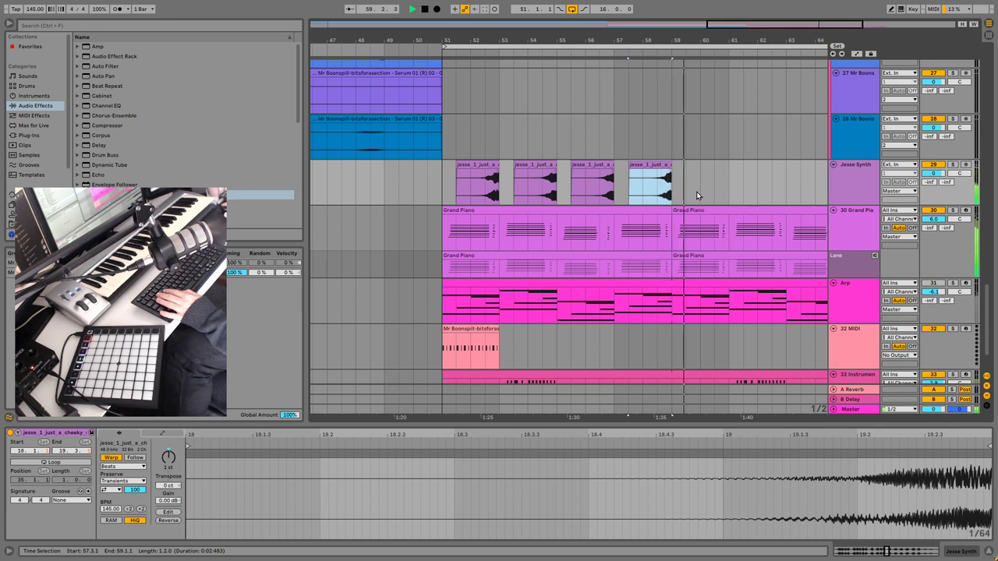
- Delete the reversed clips at 53.3, 55.3 and 57.3, keeping only the one at 51.3, and play it from 52.3
left_click(461, 185)
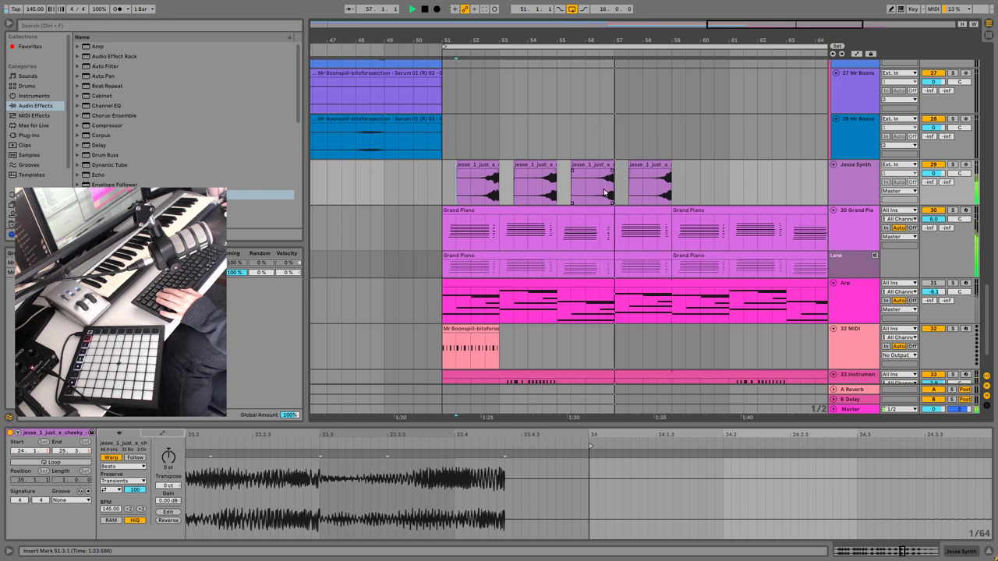
key("space")
left_click(546, 166)
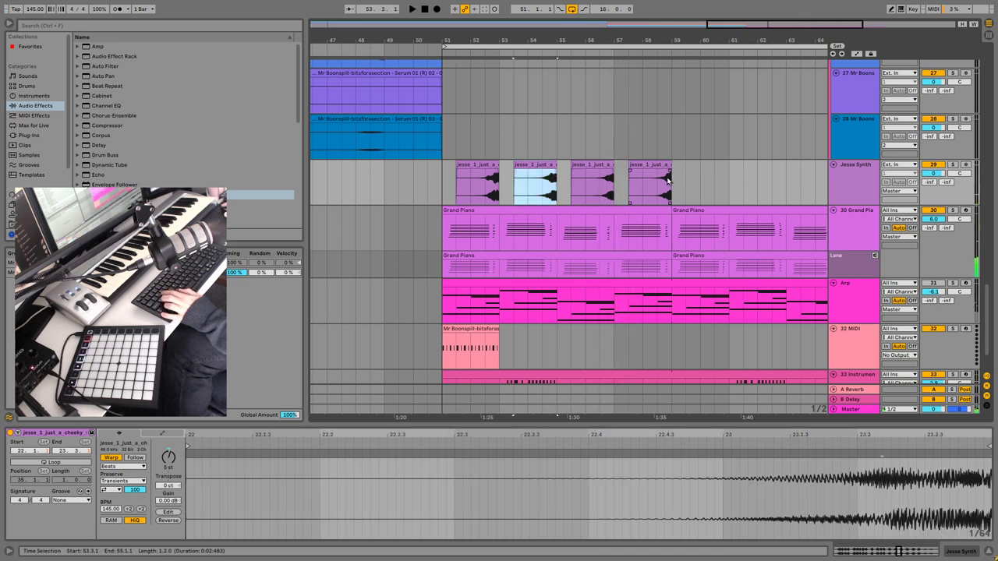
left_click(669, 180, "shift")
key("Delete")
left_click(485, 178)
key("space")
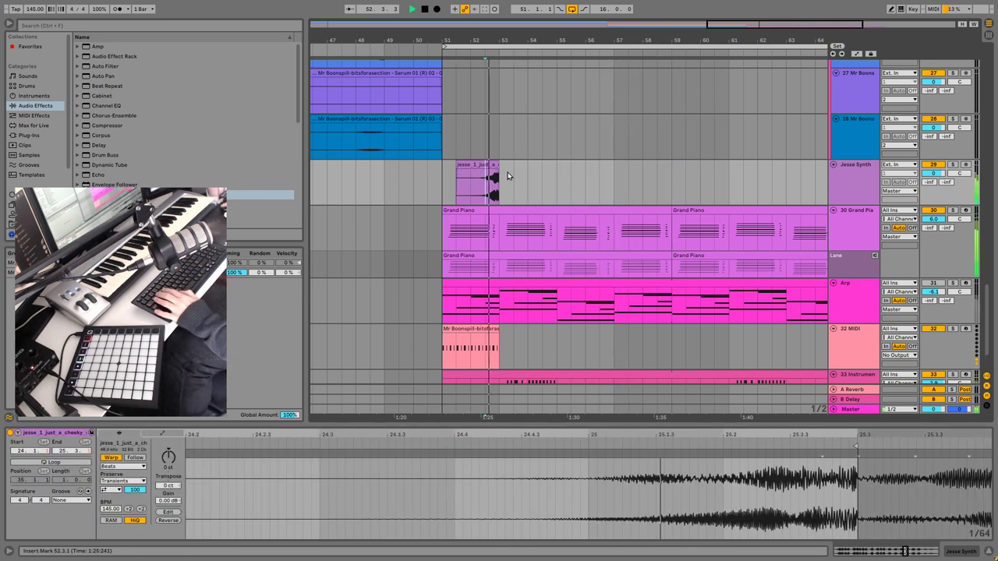
- Duplicate bars 51 to 53 of the synth track to bar 53, transpose the copied clip to +3 st and listen to it
left_click_drag(442, 190, 495, 197)
key("ctrl+d")
left_click(526, 176)
double_click(535, 165)
key("space")
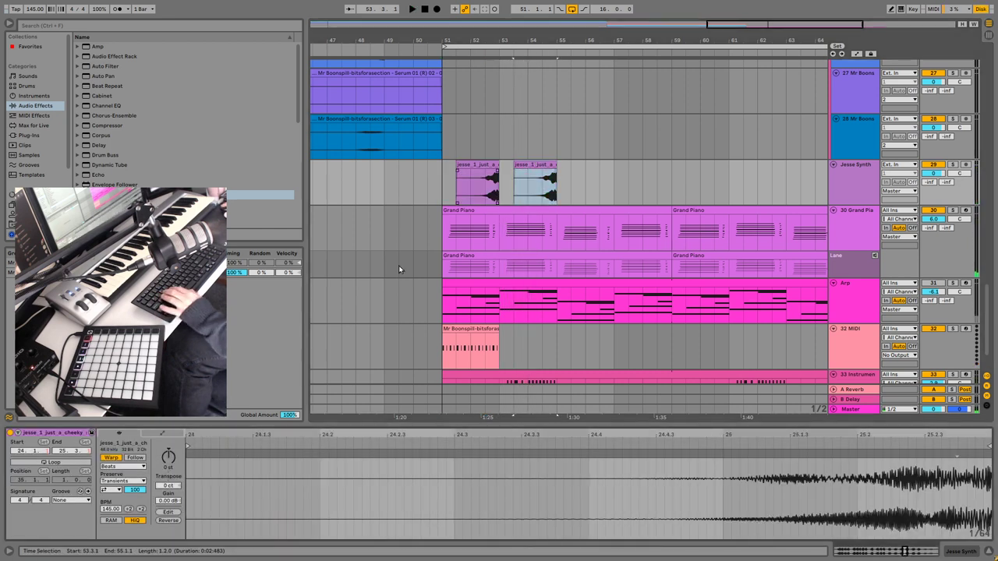
left_click_drag(175, 468, 175, 452)
key("space")
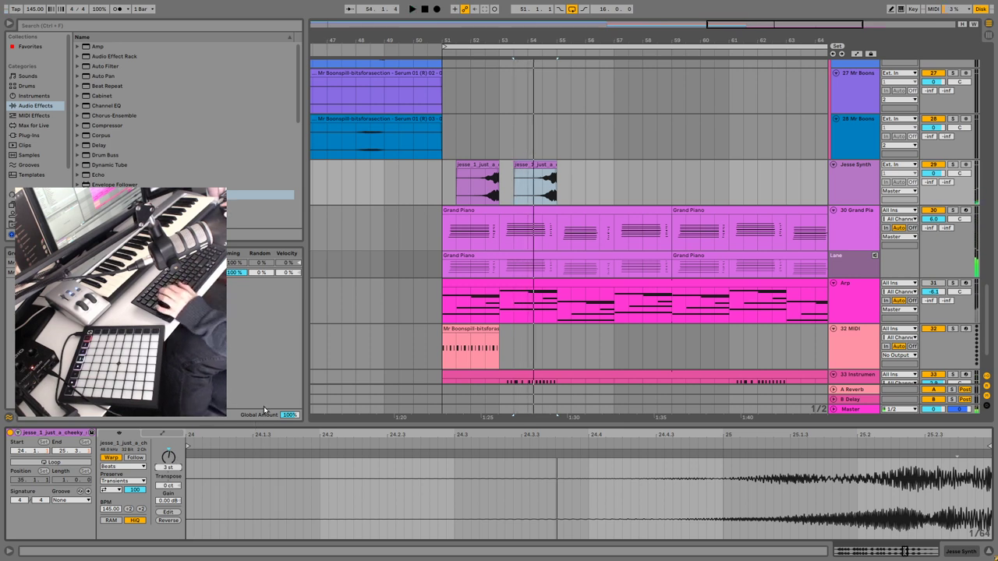
left_click(546, 200)
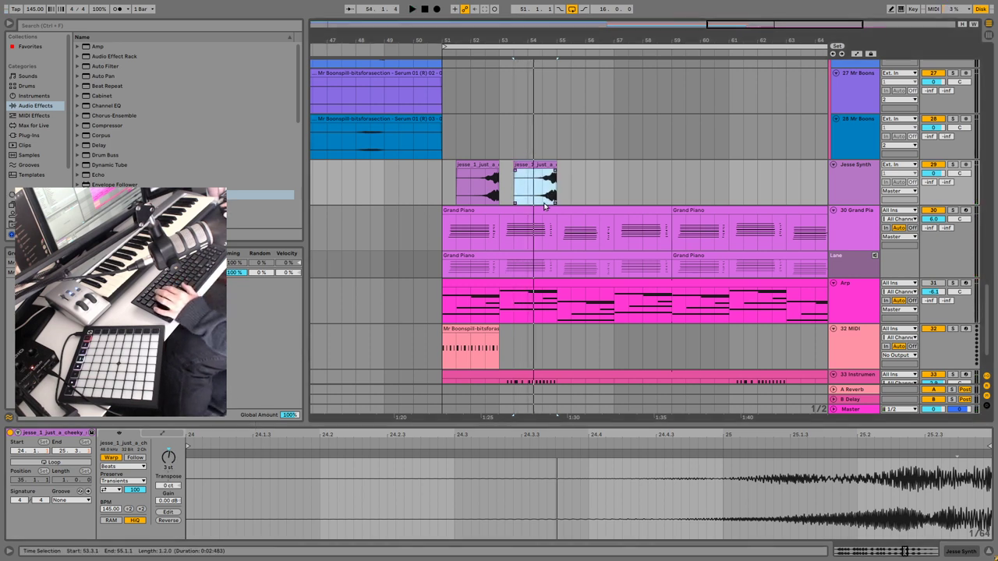
left_click(548, 194)
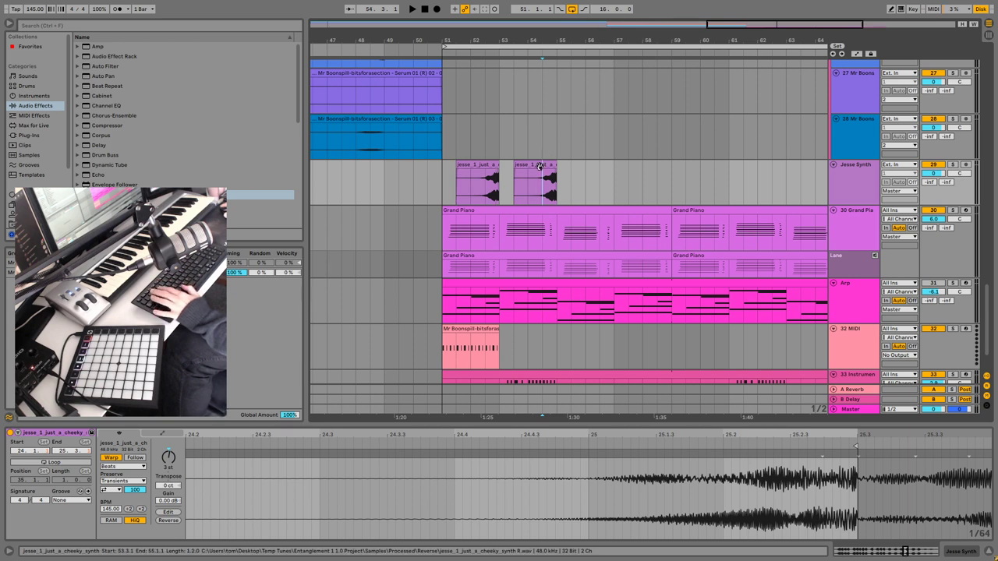
left_click(539, 164)
key("space")
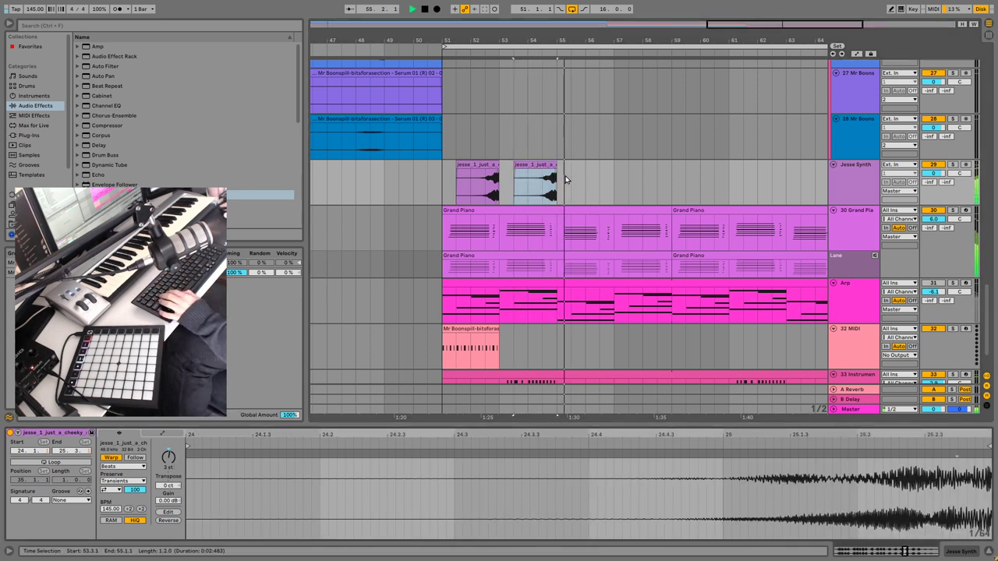
- Duplicate the reversed clip's two-bar section to bar 55, transpose the new copy to -4 st and listen to it
left_click_drag(564, 184, 483, 195)
key("ctrl+d")
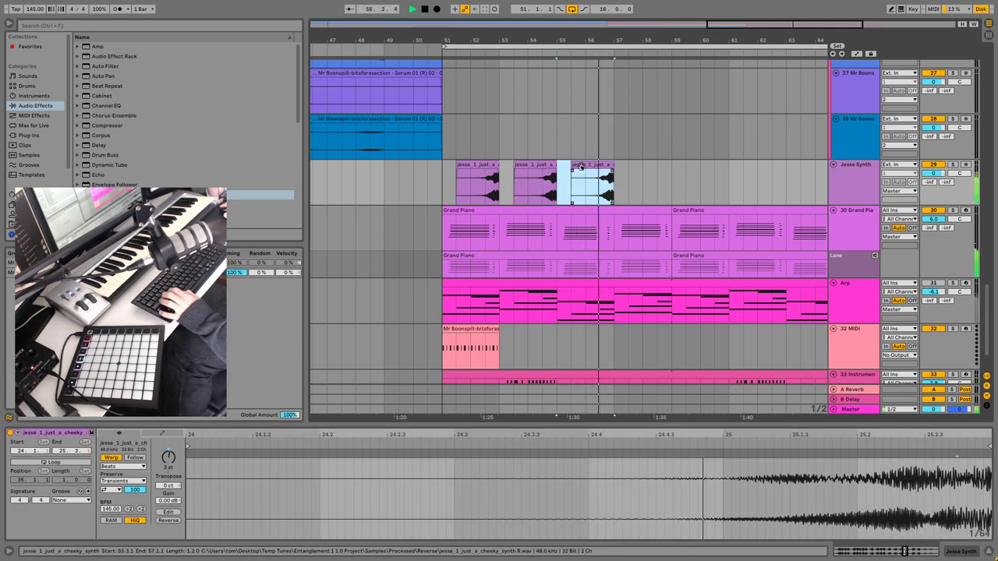
left_click_drag(174, 462, 173, 471)
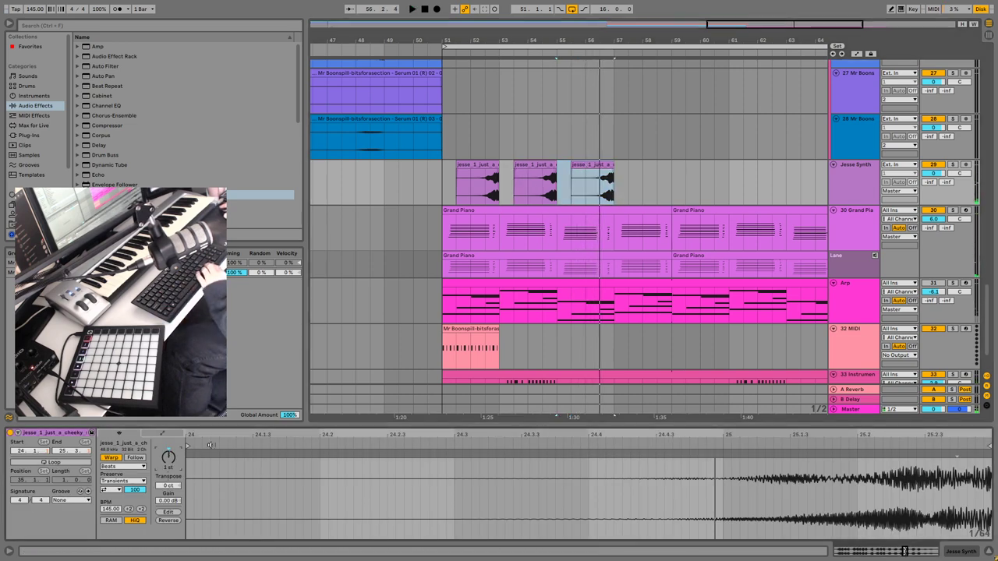
left_click(601, 182)
key("space")
key("space")
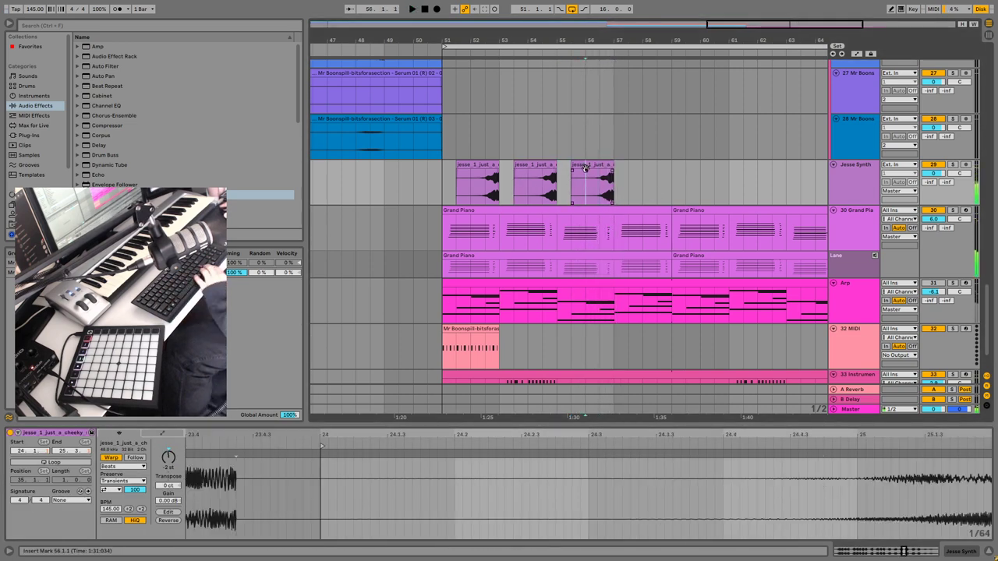
key("space")
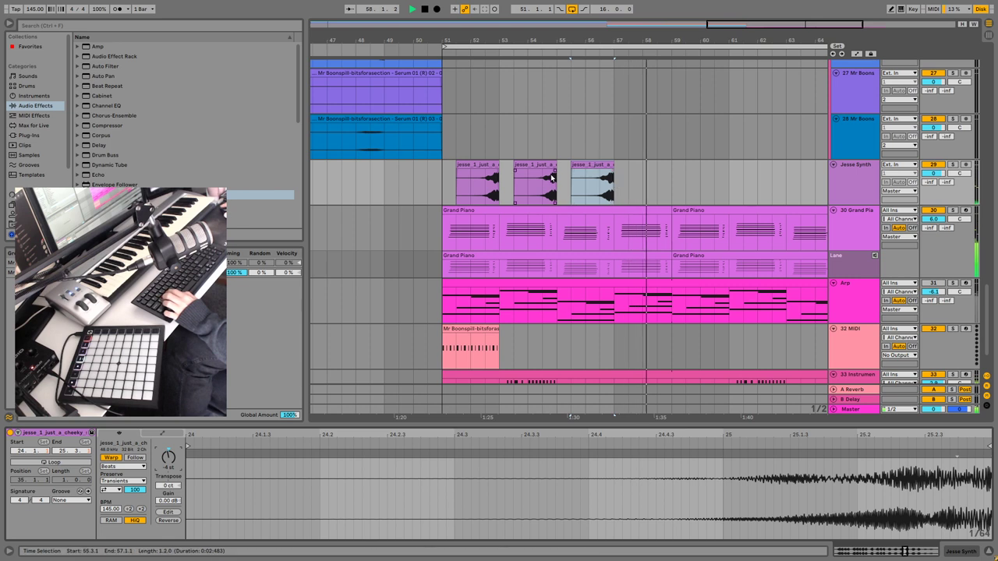
key("space")
- Duplicate the two-bar section to bar 57, transpose the new clip to +1 st and play from 57.3
left_click_drag(554, 192, 608, 182)
key("ctrl+d")
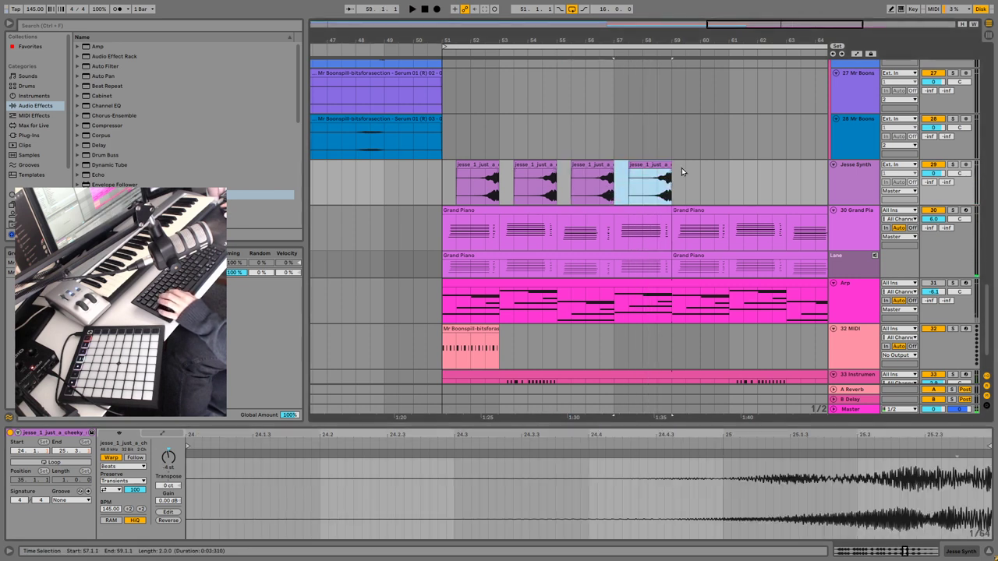
left_click(172, 466)
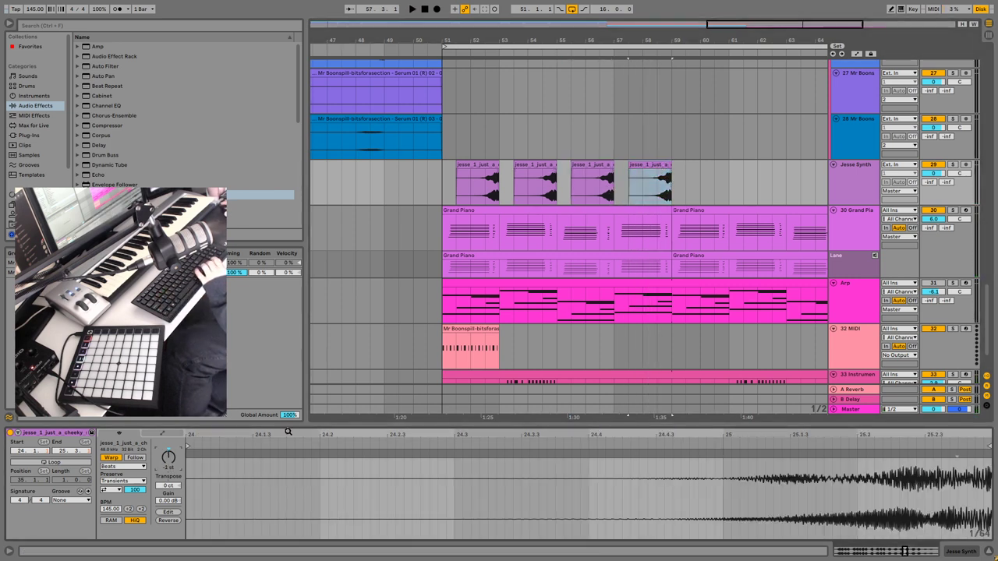
key("space")
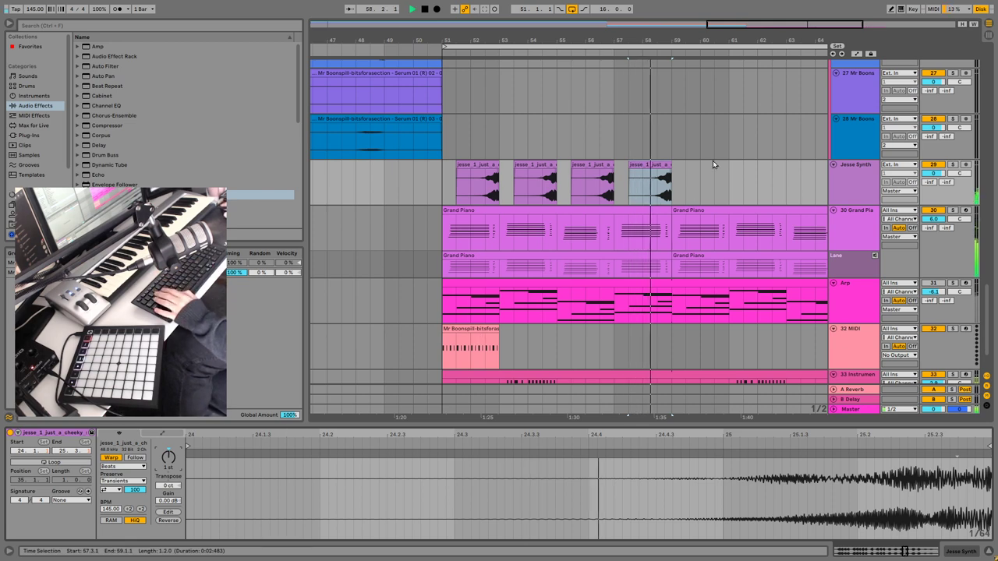
- Duplicate the four transposed swells in bars 51 to 59 to bar 59
left_click_drag(674, 179, 443, 191)
key("ctrl+d")
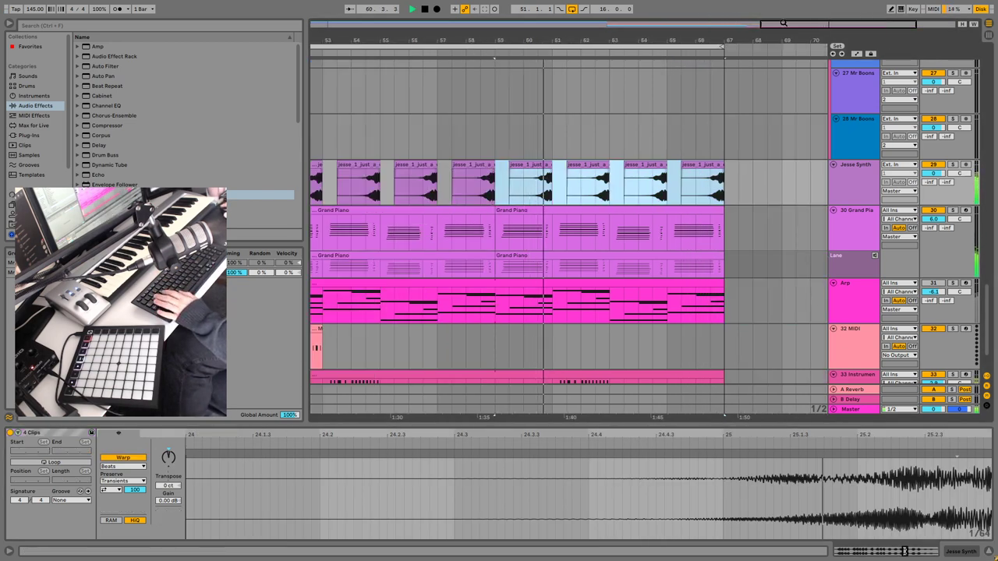
key("w")
key("plus")
key("space")
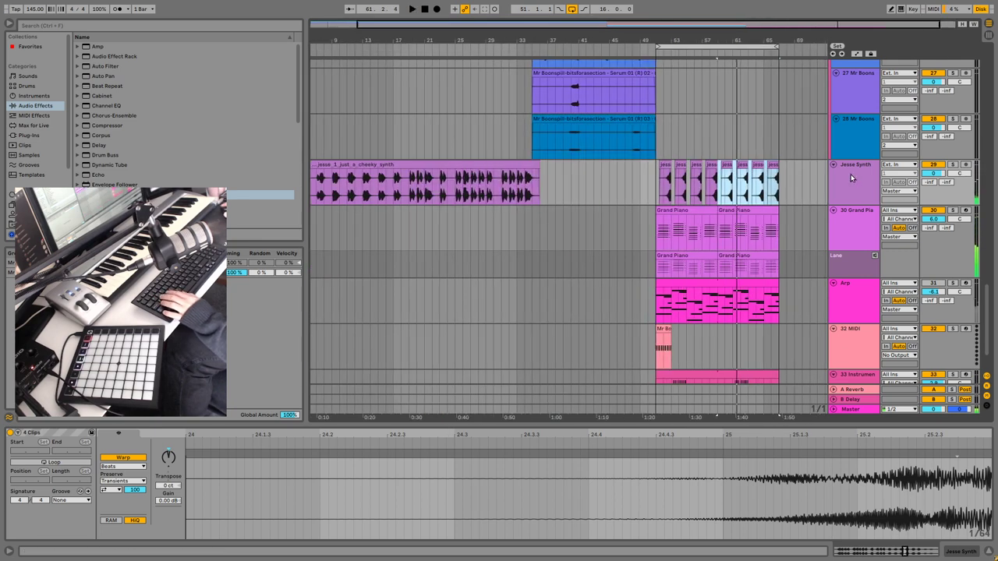
- Duplicate the cheeky synth track and delete the long earlier clip from the copy
left_click(851, 176)
key("ctrl+d")
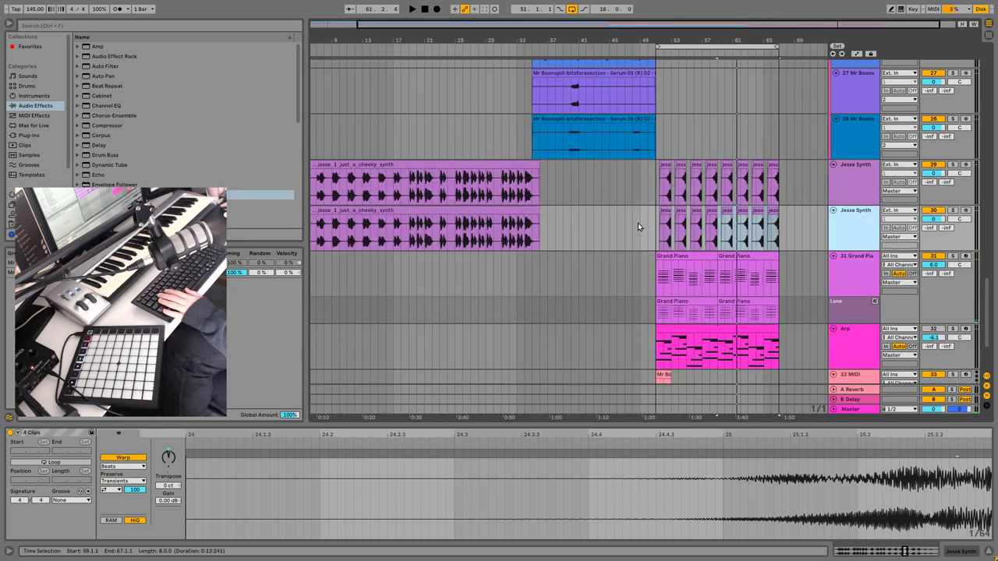
left_click_drag(639, 227, 253, 269)
left_click_drag(604, 222, 272, 226)
key("Delete")
- Delete the reversed swells from the original synth track between bars 50 and 70, and play from bar 51
left_click_drag(648, 185, 804, 173)
key("Delete")
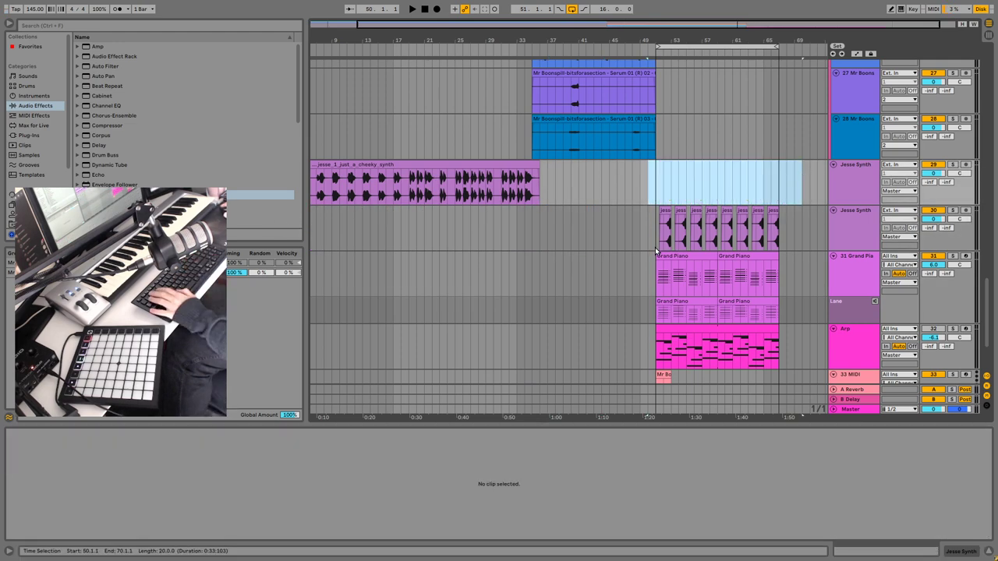
left_click(657, 251)
key("space")
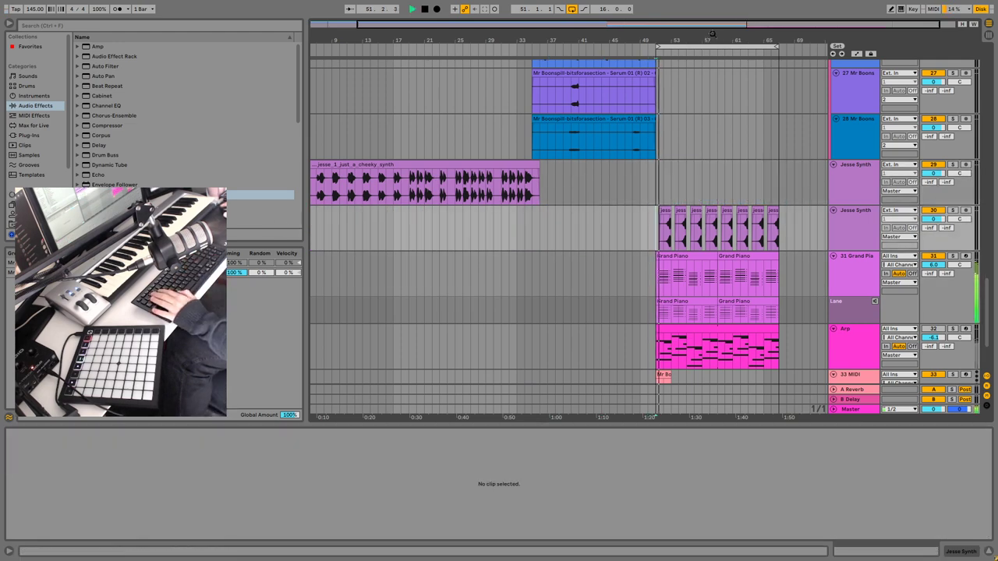
- Show the duplicated synth track's device chain and browse the audio effects
left_click(876, 216)
scroll(217, 117, "down", 5)
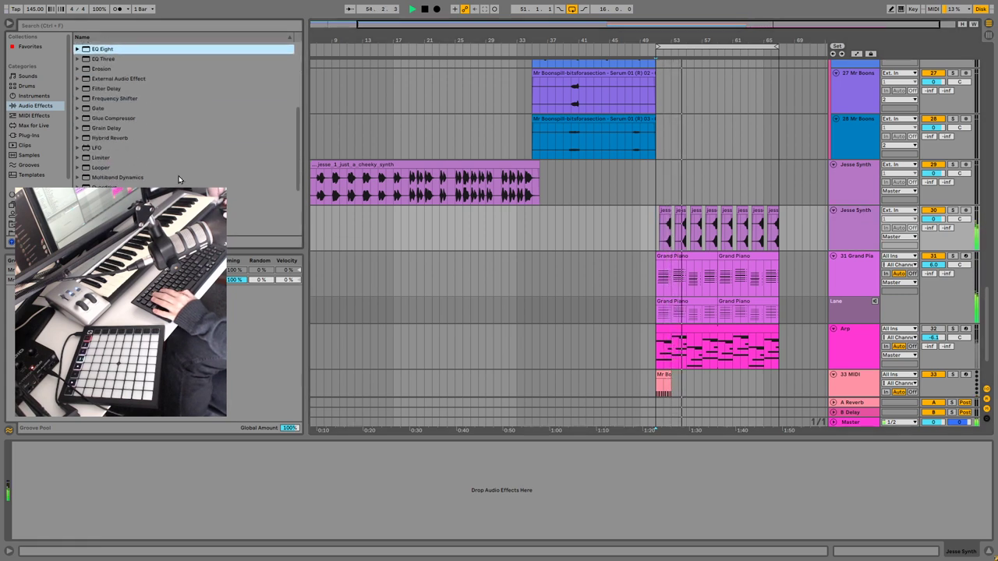
scroll(217, 118, "down", 1)
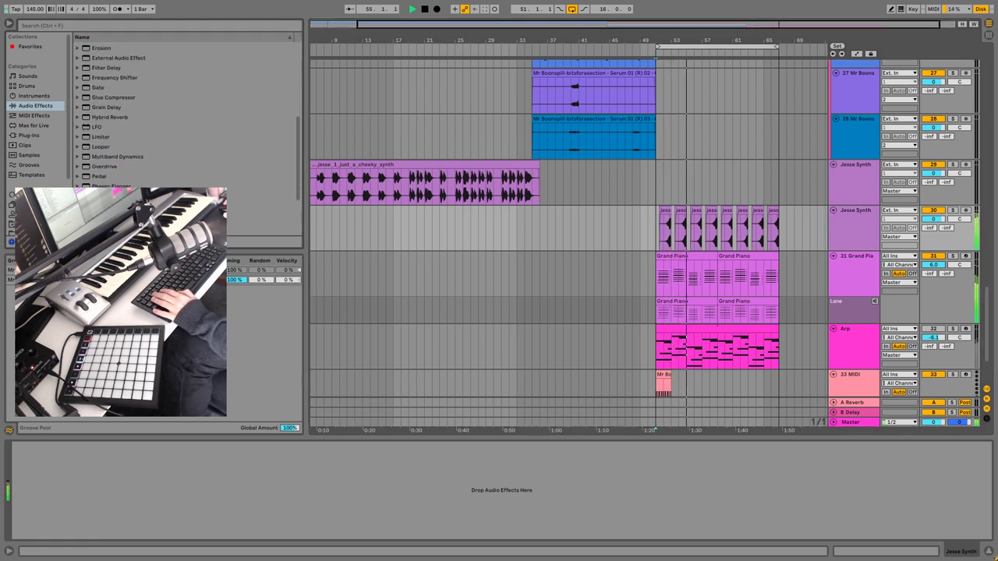
- Set the warp mode of all eight reversed swells to Texture with warping enabled, and play from 53.3
left_click(699, 215)
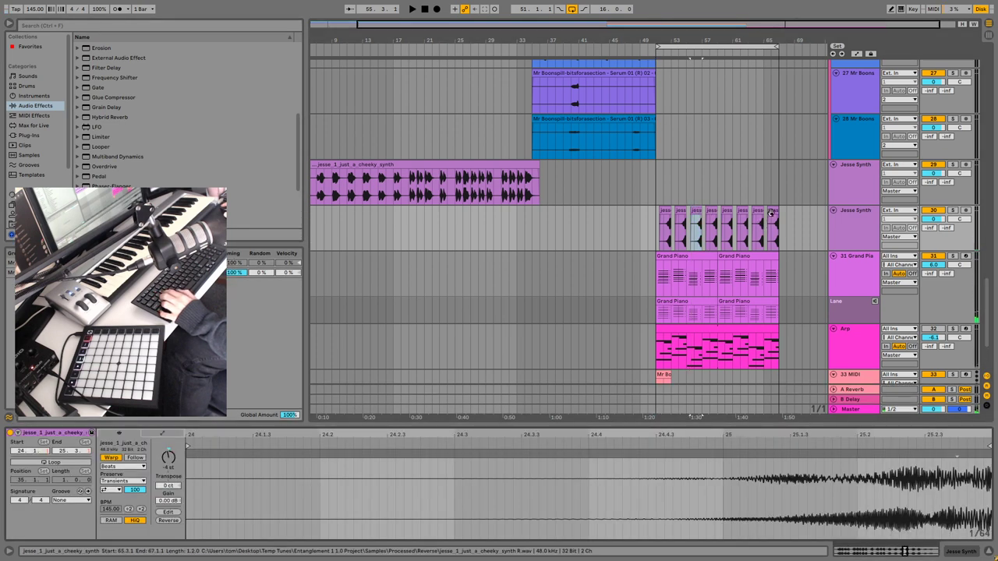
left_click(771, 212)
left_click(665, 212, "shift")
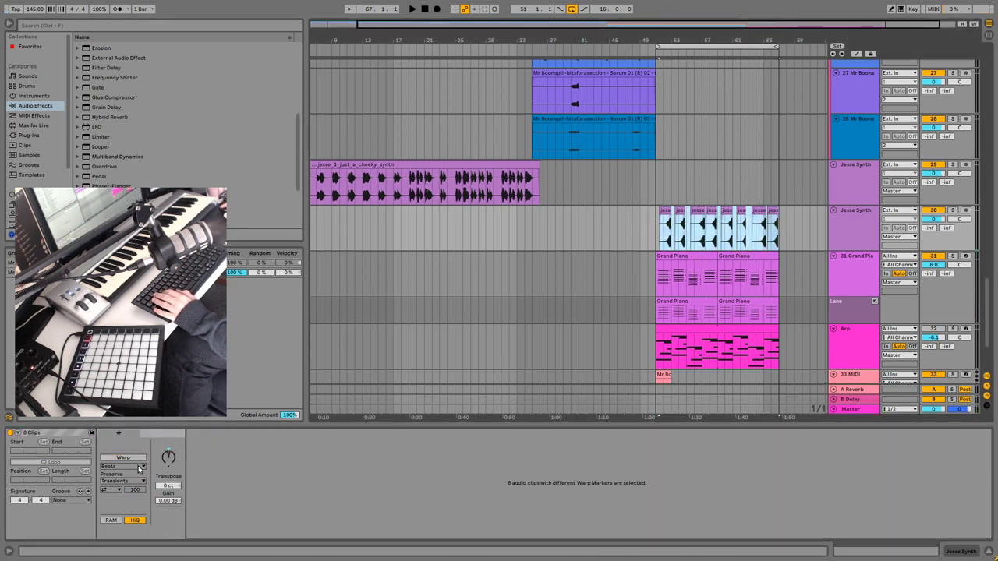
left_click(137, 459)
left_click(133, 466)
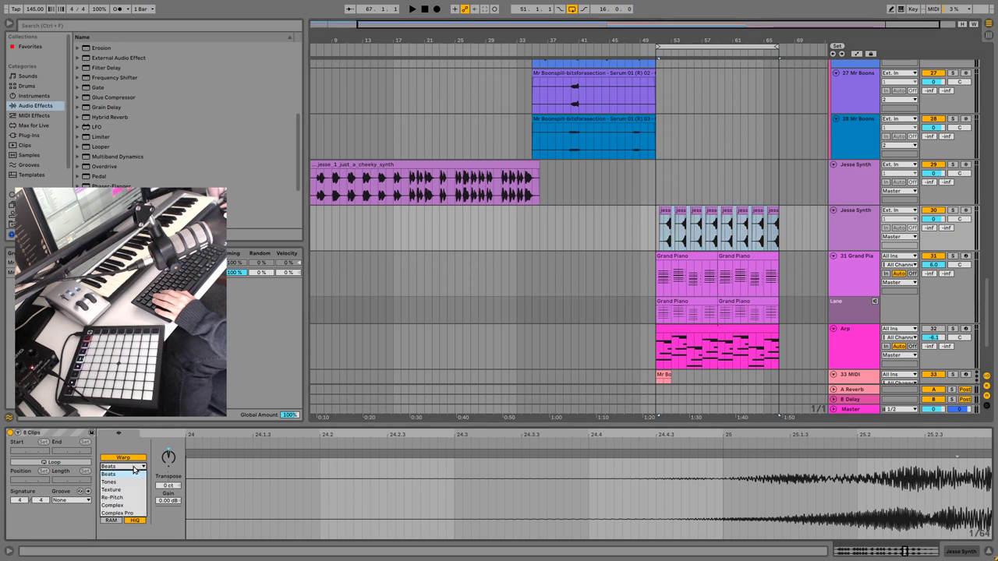
left_click(123, 490)
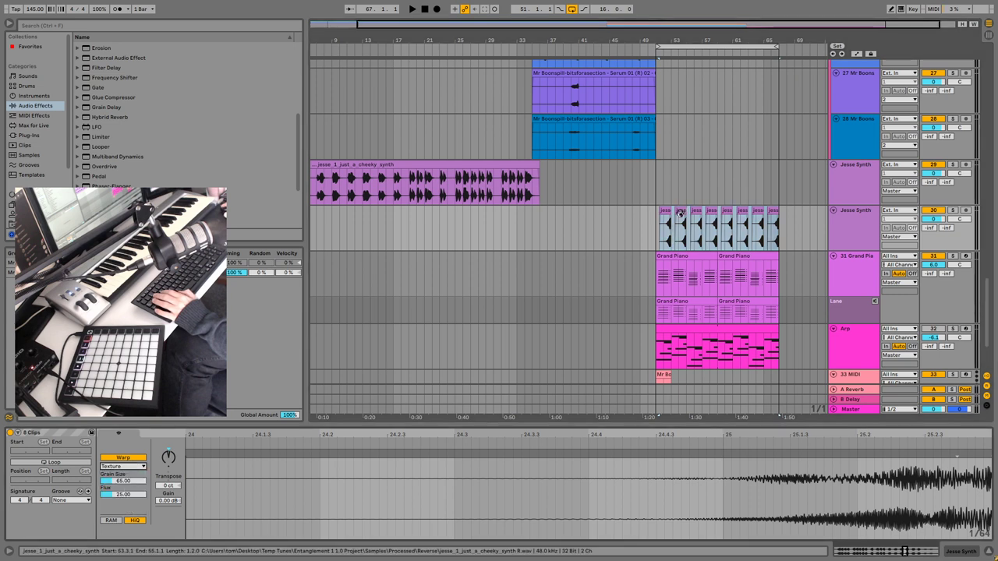
left_click(681, 228)
key("space")
- Look through the audio effects list for a device to use on the swell track
left_click(351, 216)
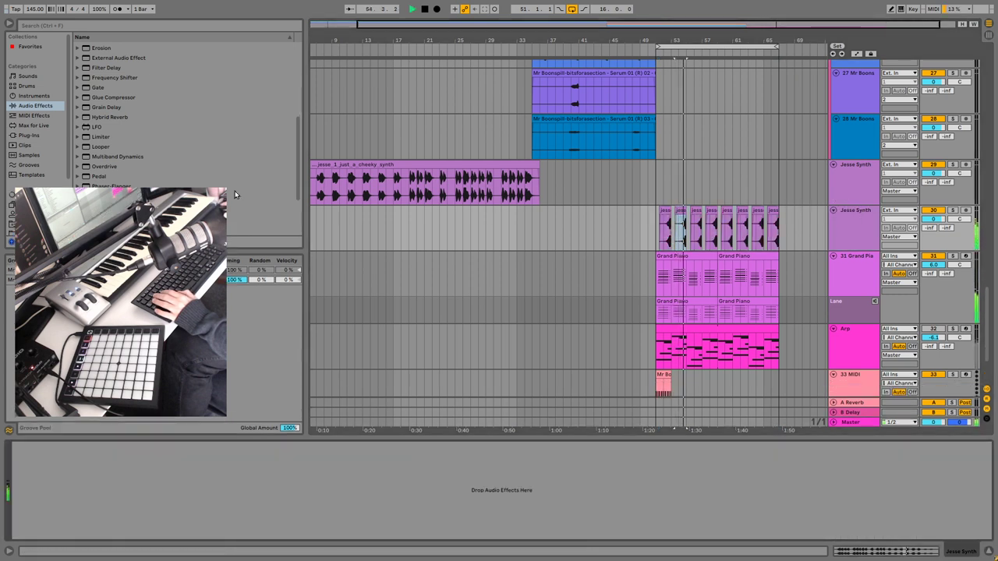
scroll(103, 81, "up", 2)
left_click(103, 80)
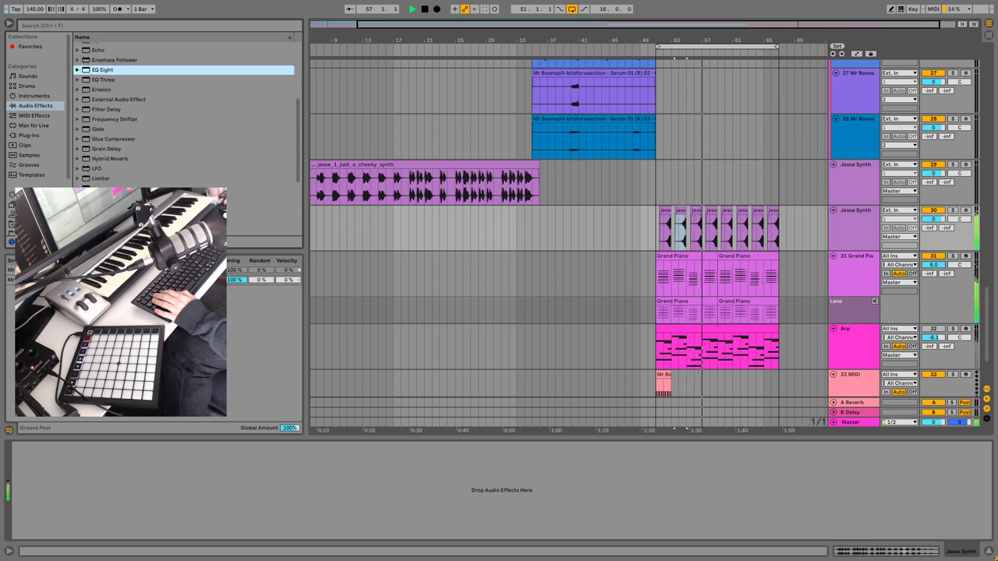
scroll(131, 152, "up", 2)
left_click_drag(304, 134, 308, 216)
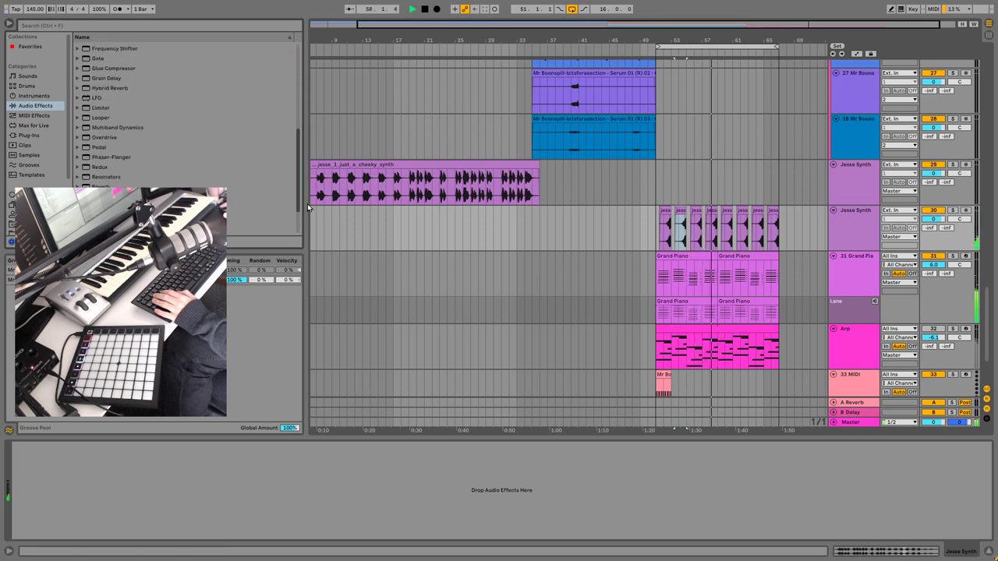
- Move the seven reversed swells between 51.3 and 65.1 half a bar earlier to start at bar 51, and play from 52.1
left_click_drag(723, 41, 653, 117)
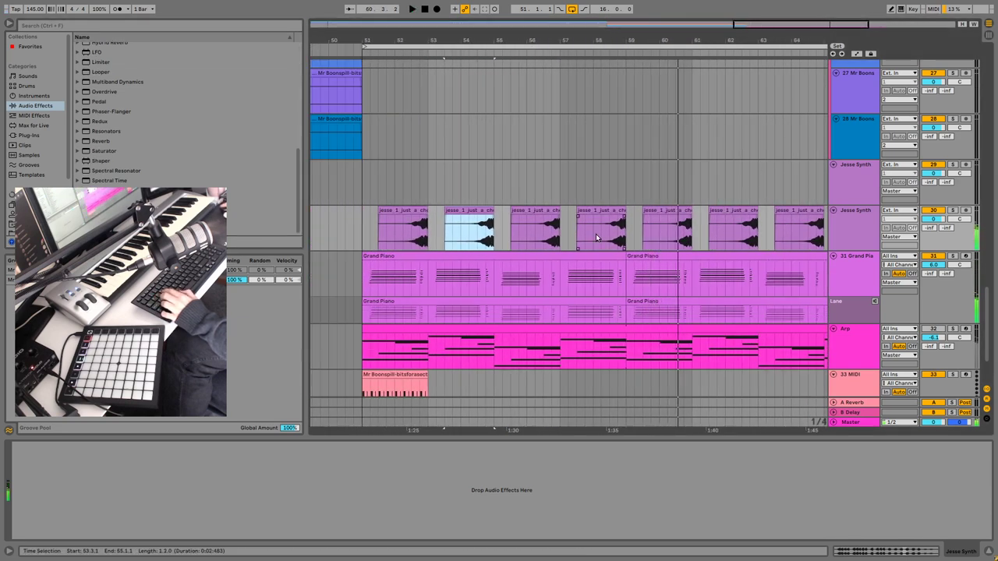
left_click(401, 212)
left_click(802, 212, "shift")
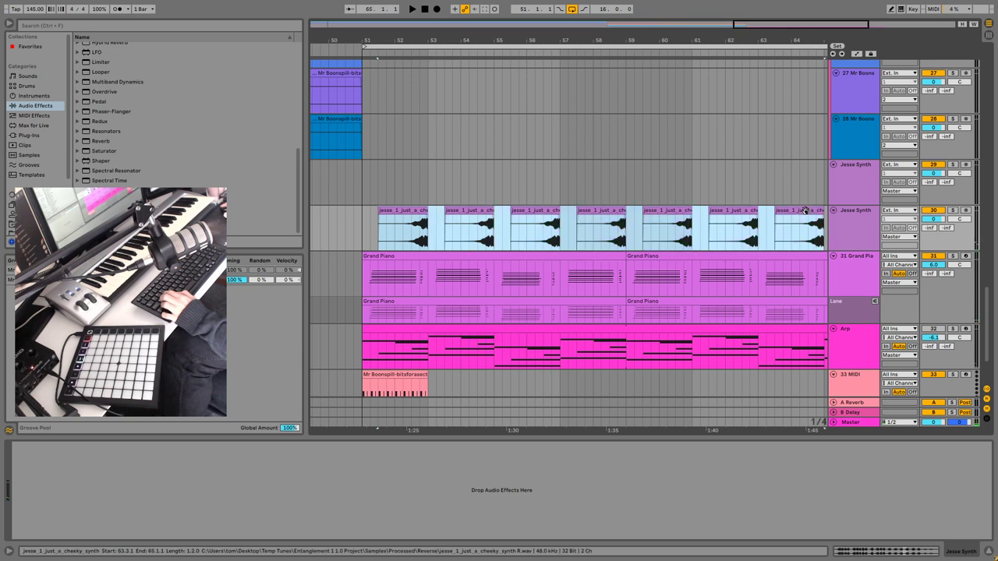
left_click_drag(405, 210, 387, 212)
left_click(395, 227)
key("space")
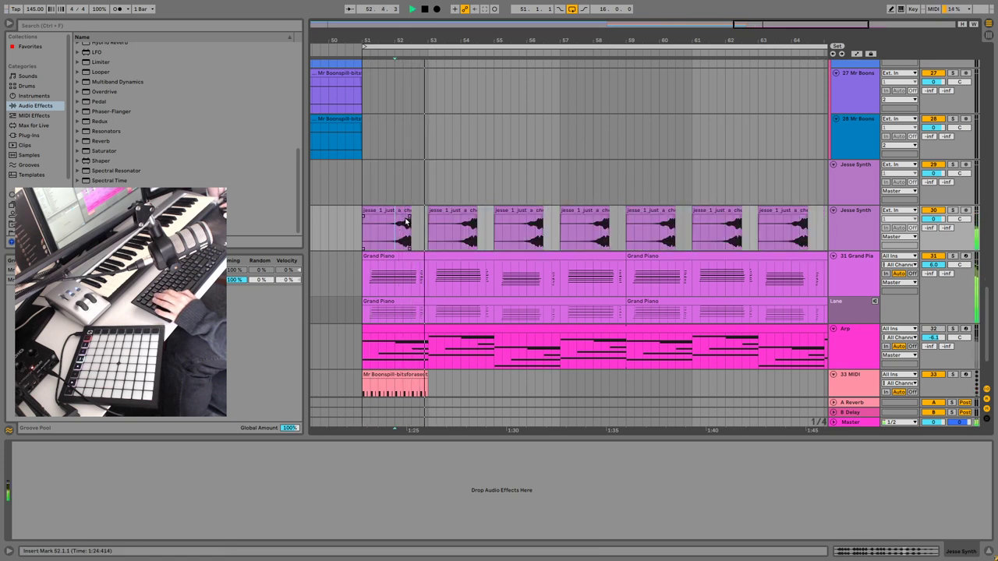
- Move the seven reversed swells an eighth note later to start at 51.1.3, and play from 52.2.3
key("space")
key("space")
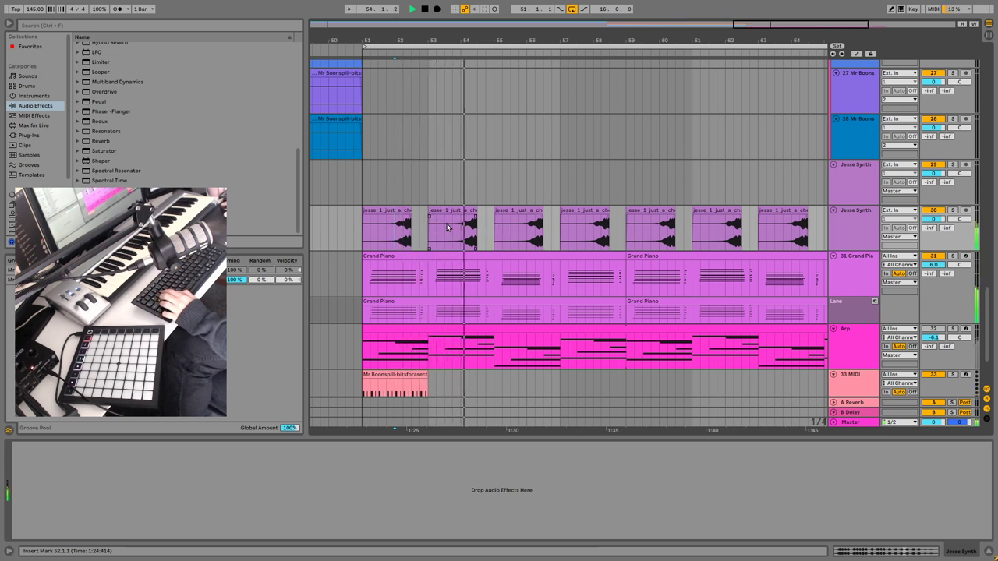
left_click(397, 211)
left_click(783, 210, "shift")
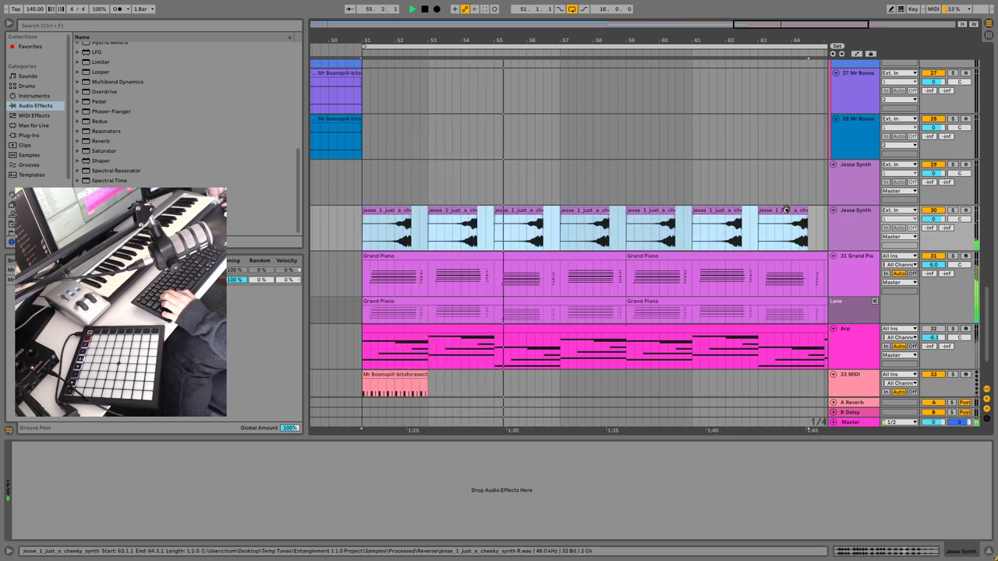
key("space")
left_click_drag(763, 29, 764, 72)
mouse_move(383, 211)
left_mouse_down()
mouse_move(404, 218)
mouse_move(390, 213)
left_mouse_up()
left_click(375, 241)
key("space")
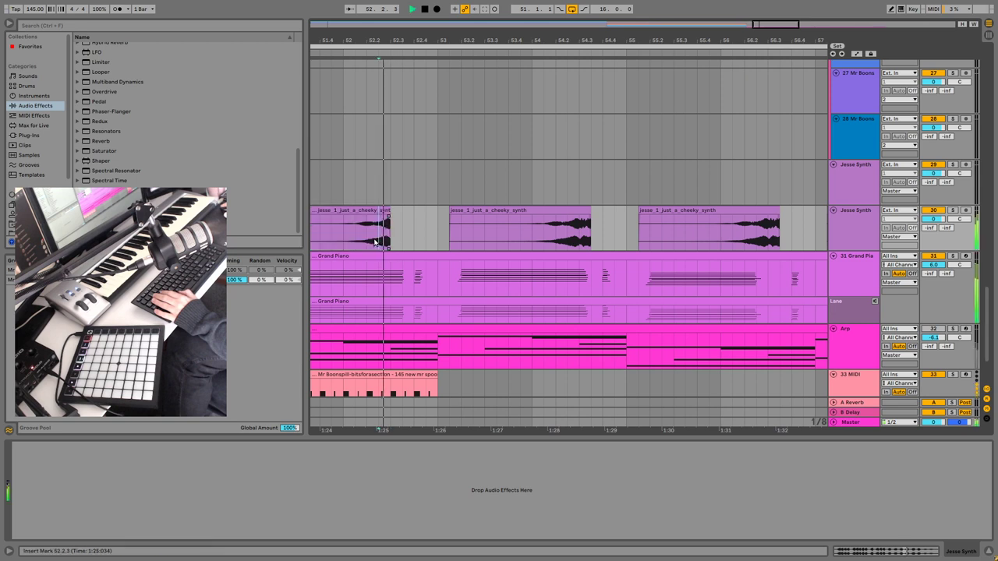
- Try to shorten the ends of the first three reversed swells, and undo the trims
left_click_drag(590, 230, 580, 230)
left_click_drag(772, 215, 768, 214)
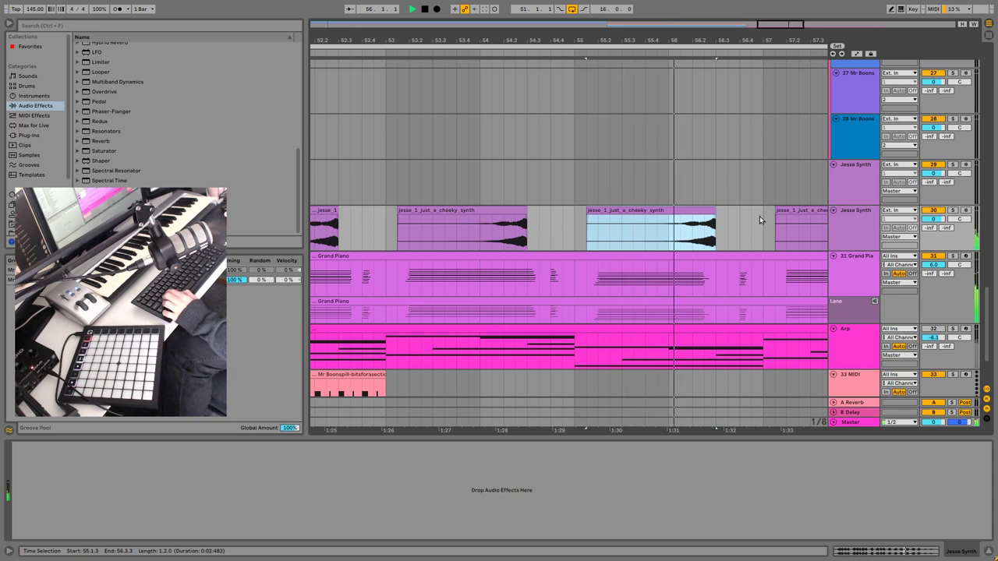
key("ctrl+z")
key("ctrl+z")
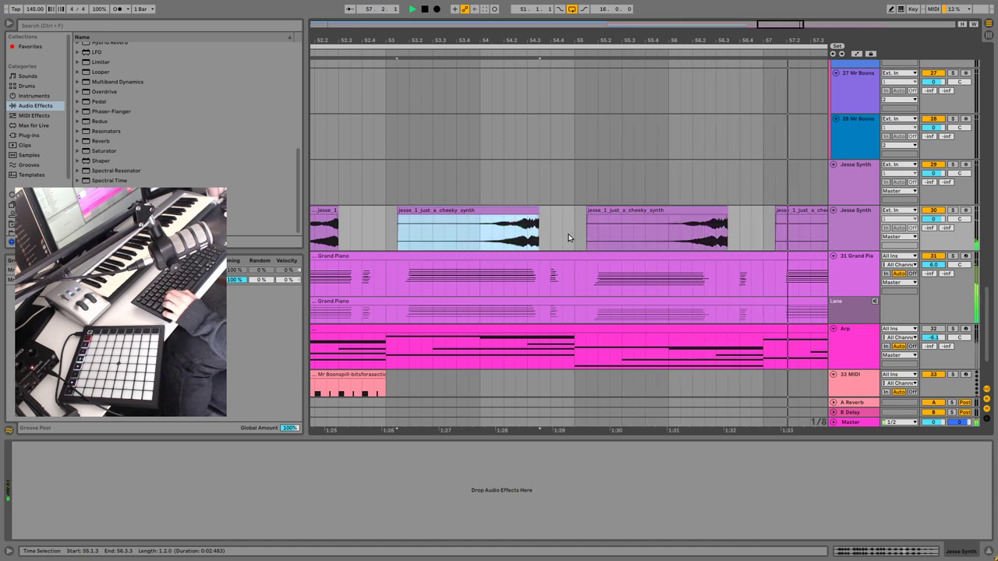
key("ctrl+z")
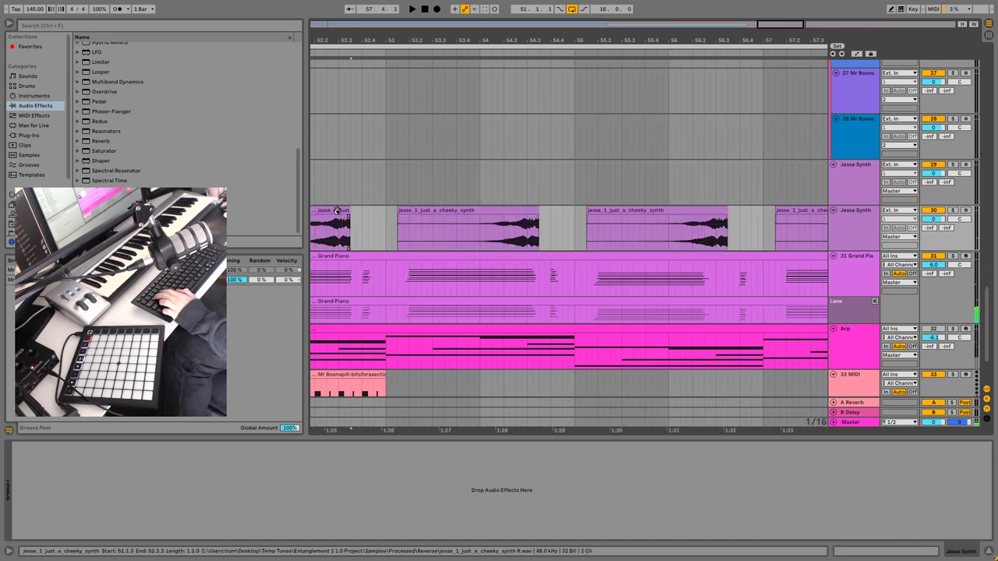
- Move the first four reversed swells a sixteenth note earlier, and play from 52.2.3
left_click_drag(336, 211, 333, 213)
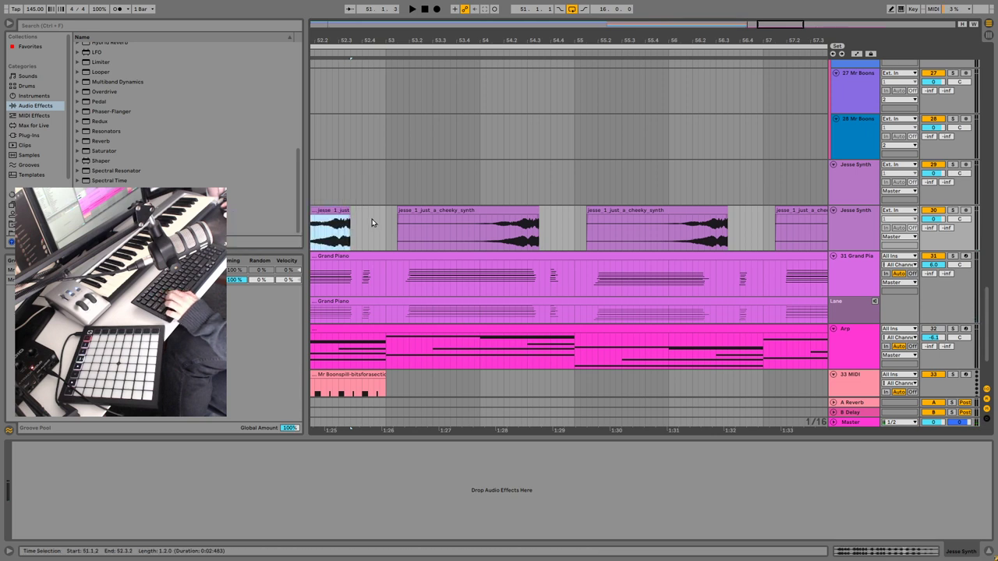
left_click(789, 211, "shift")
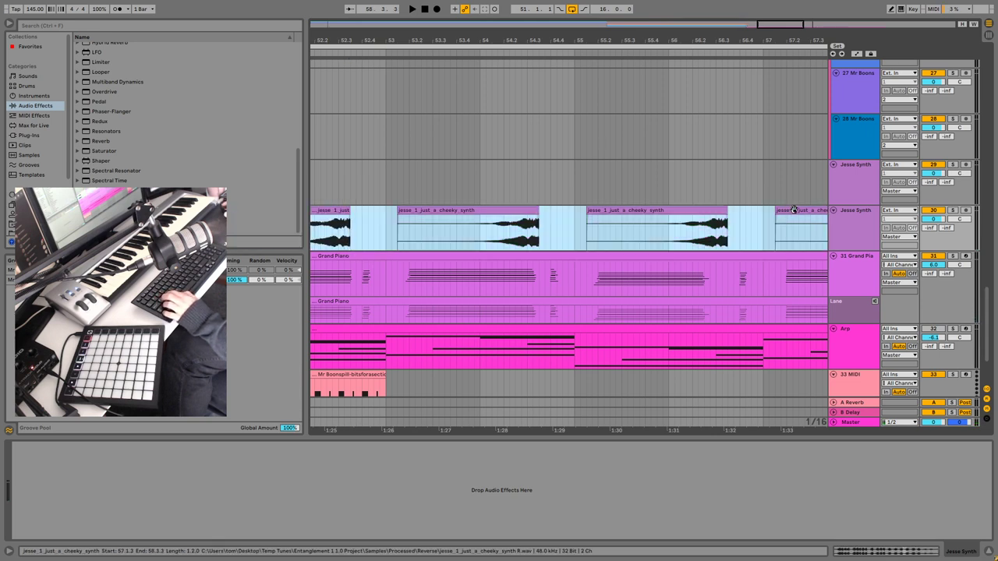
left_click_drag(335, 212, 333, 212)
left_click(345, 223)
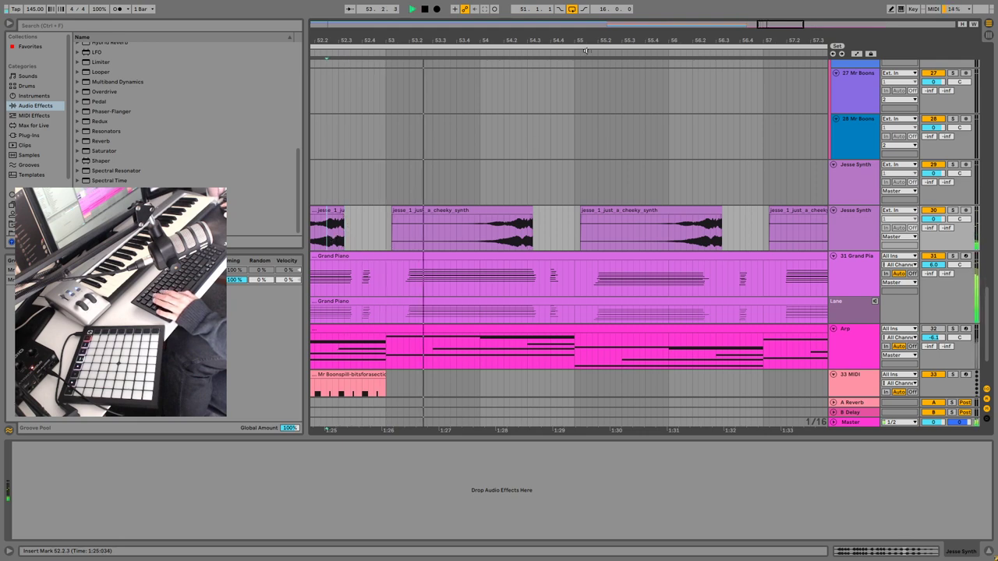
- Delete every reversed swell from bar 59 onward, keeping the first four, and play from 52.3.1
left_click_drag(781, 27, 784, 8)
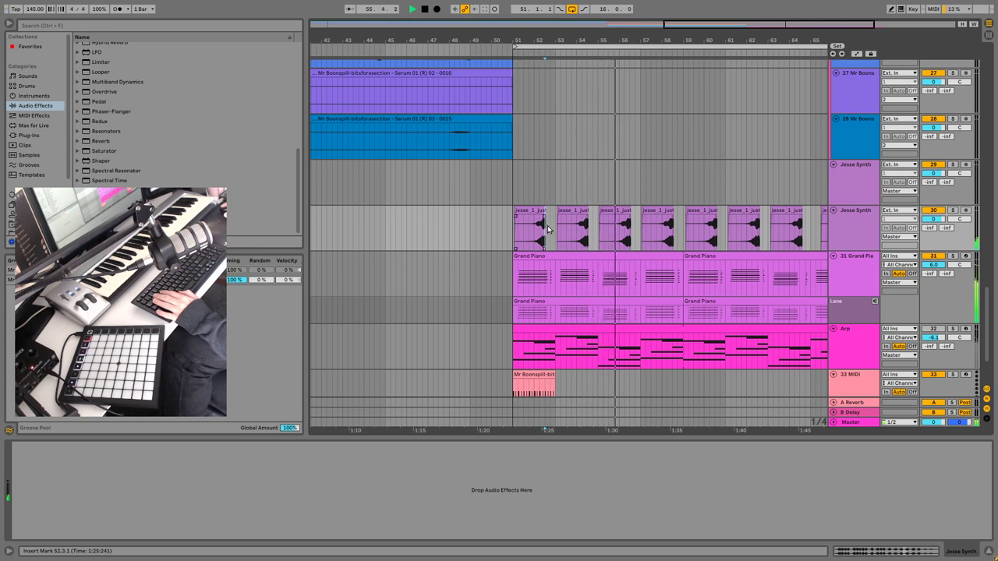
left_click_drag(547, 228, 812, 219)
key("Delete")
key("Delete")
key("Delete")
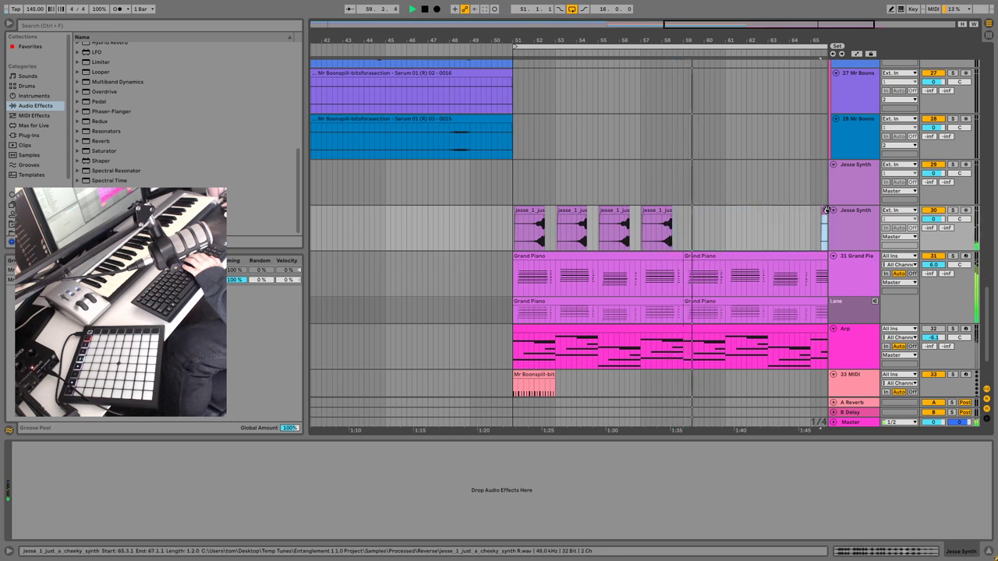
left_click(540, 238)
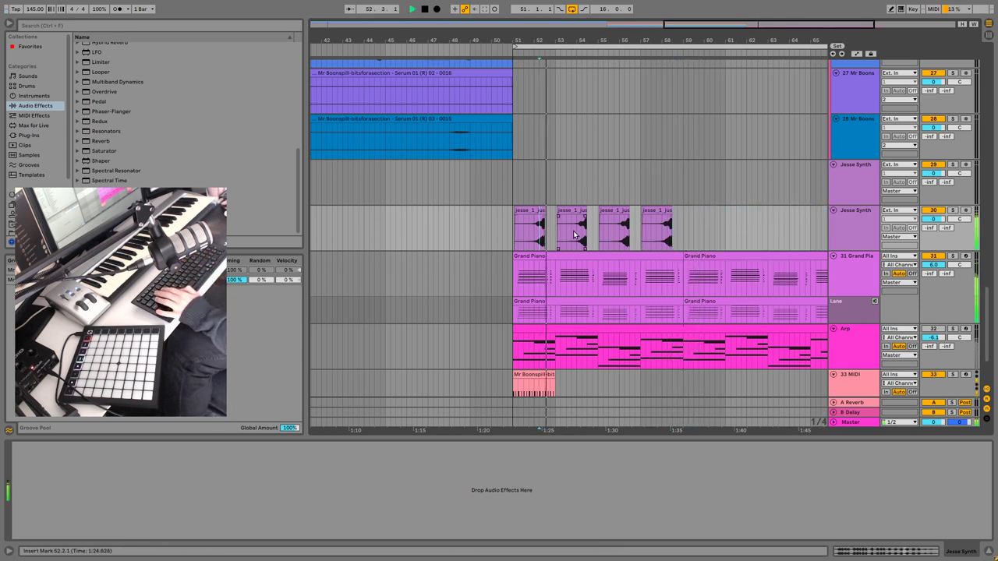
key("space")
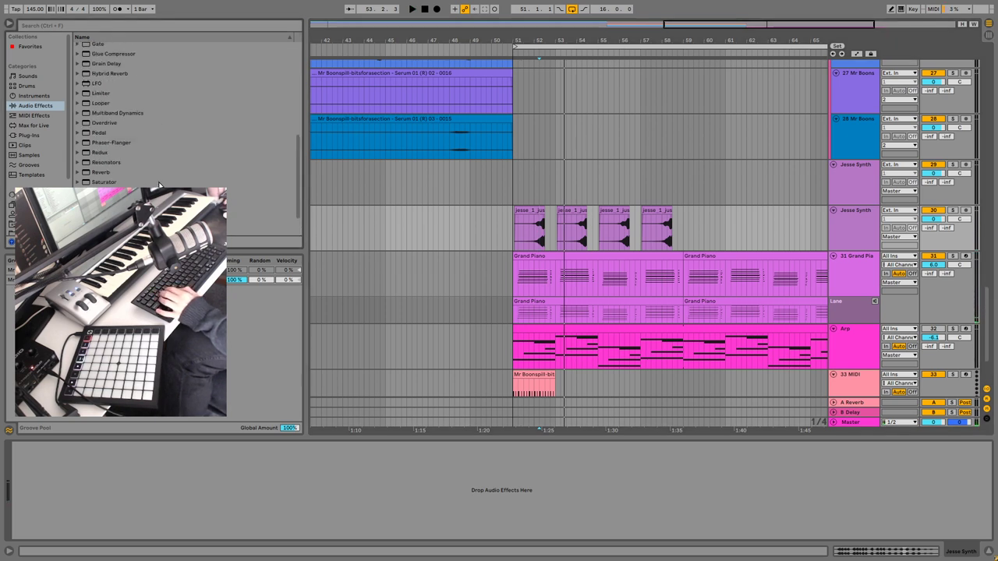
- Add Hybrid Reverb to the swell track with blend at 100/0 and dry/wet at 21 %
scroll(141, 113, "up", 3)
double_click(133, 107)
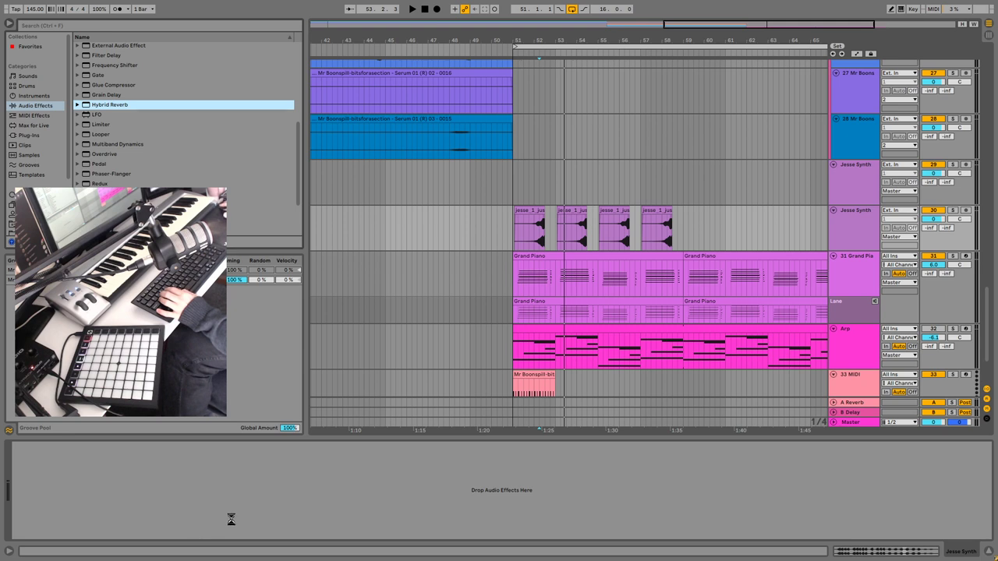
left_click_drag(146, 524, 148, 492)
key("space")
key("space")
key("space")
left_click_drag(323, 525, 323, 546)
key("space")
key("space")
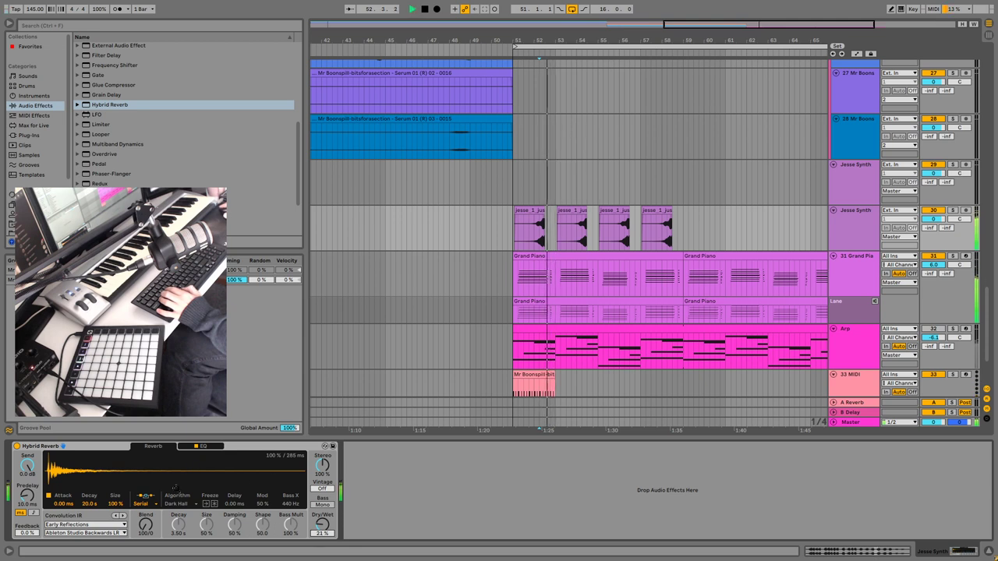
- Examine the Hybrid Reverb's EQ curve and spectrum while the swells play
key("space")
key("space")
left_click(205, 447)
key("space")
key("space")
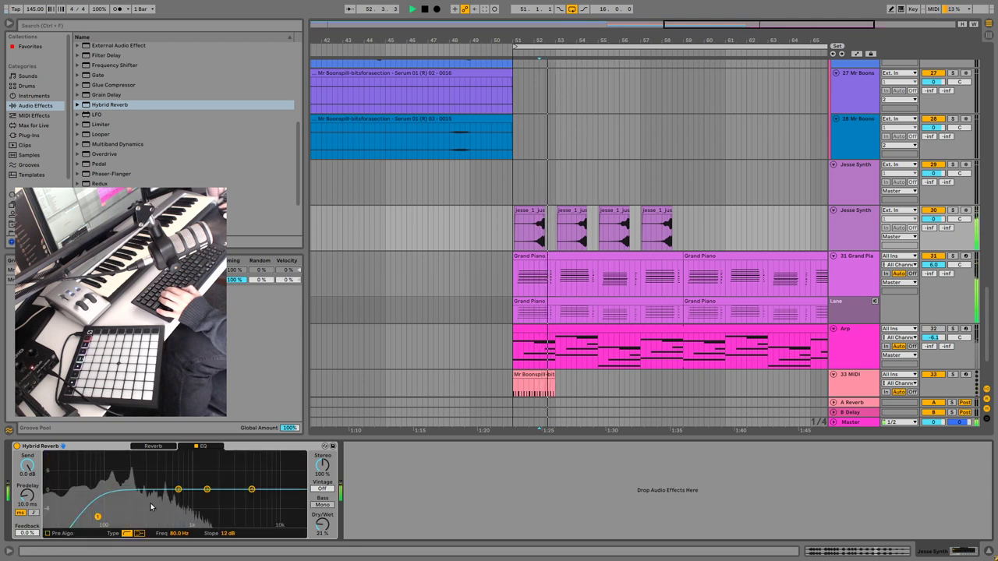
left_click(154, 446)
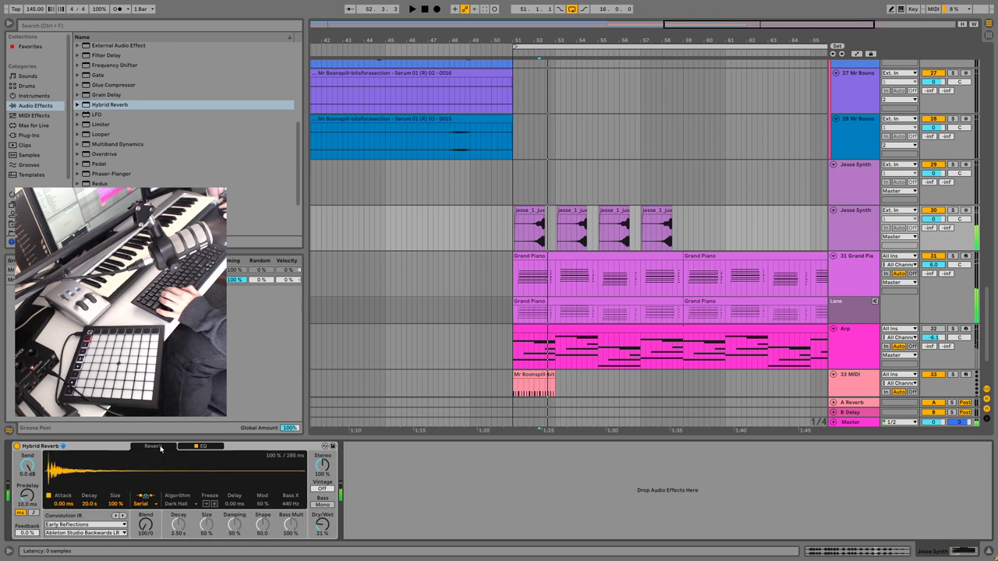
- Load Classic Plate 2 from the Plates category as the convolution IR, and solo the swell track
left_click(86, 525)
left_click(53, 485)
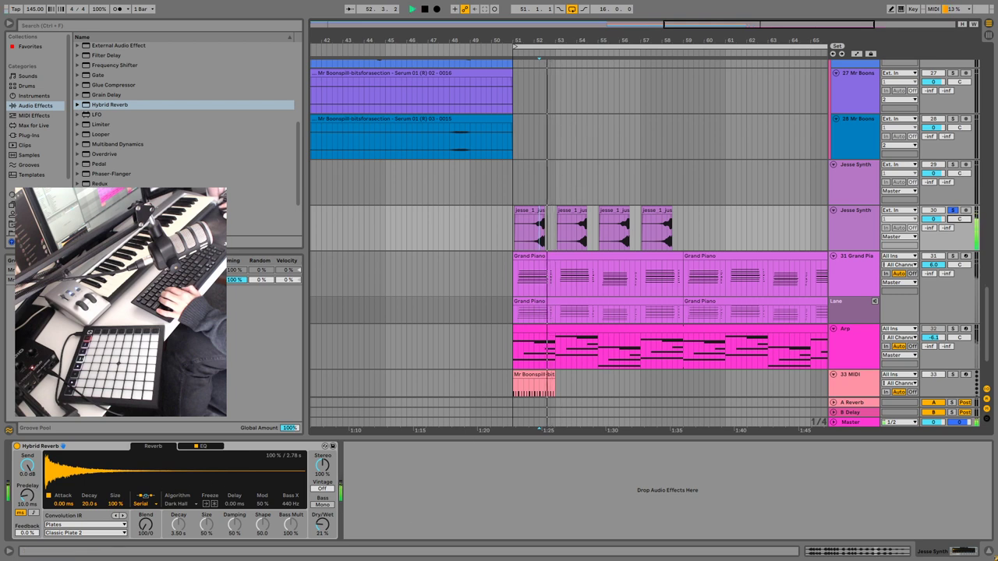
key("space")
- Set the reverb's dry/wet to 13 % with a synced predelay of 2/16, and choose the Modern Dark Plate LR impulse
left_click_drag(321, 522, 322, 529)
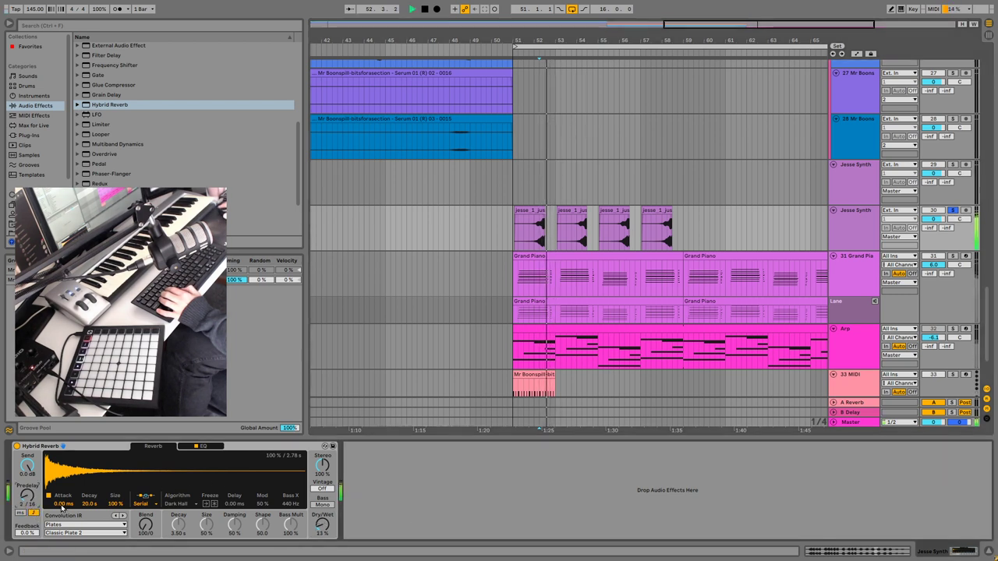
left_click(123, 517)
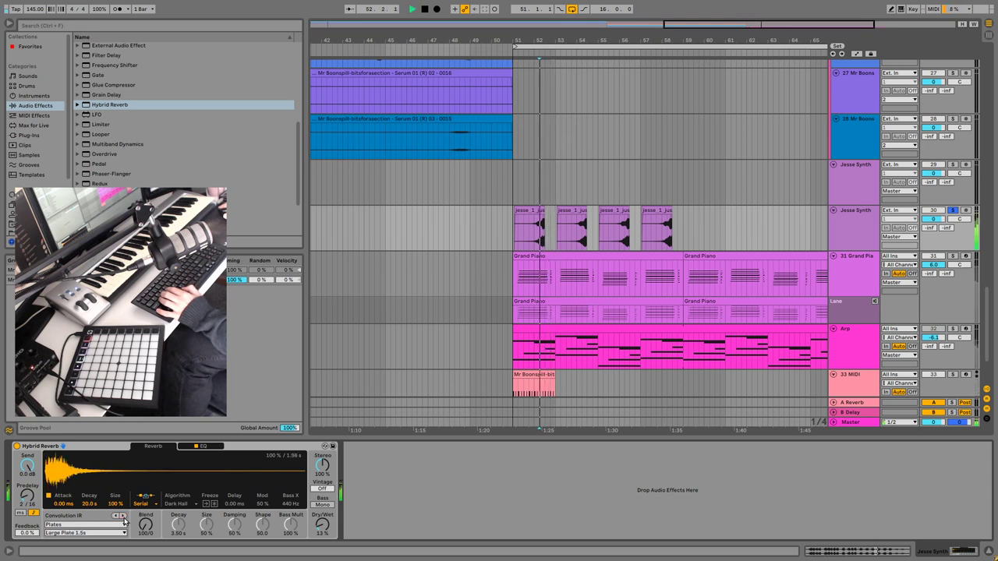
left_click(123, 517)
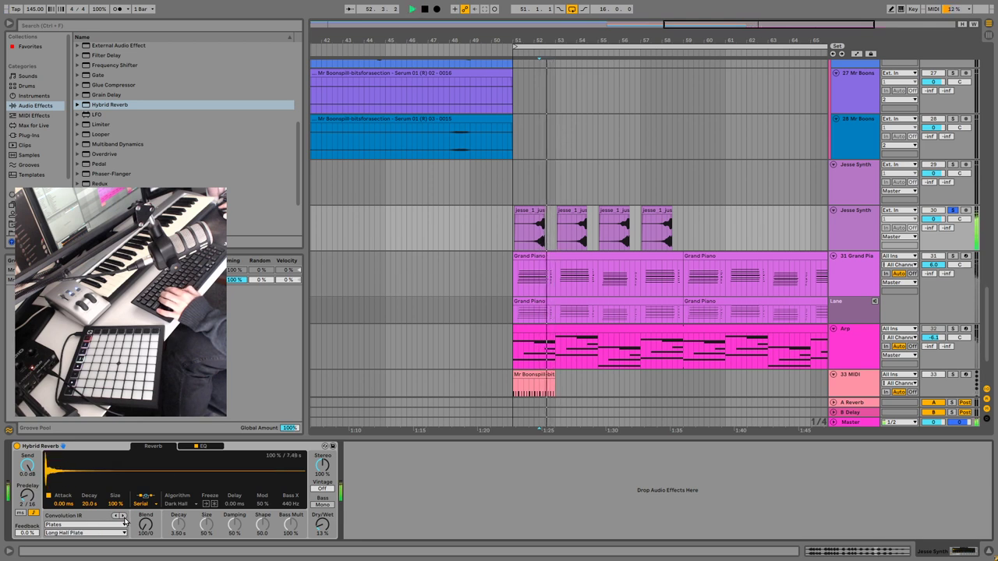
left_click(122, 517)
scroll(180, 171, "up", 3)
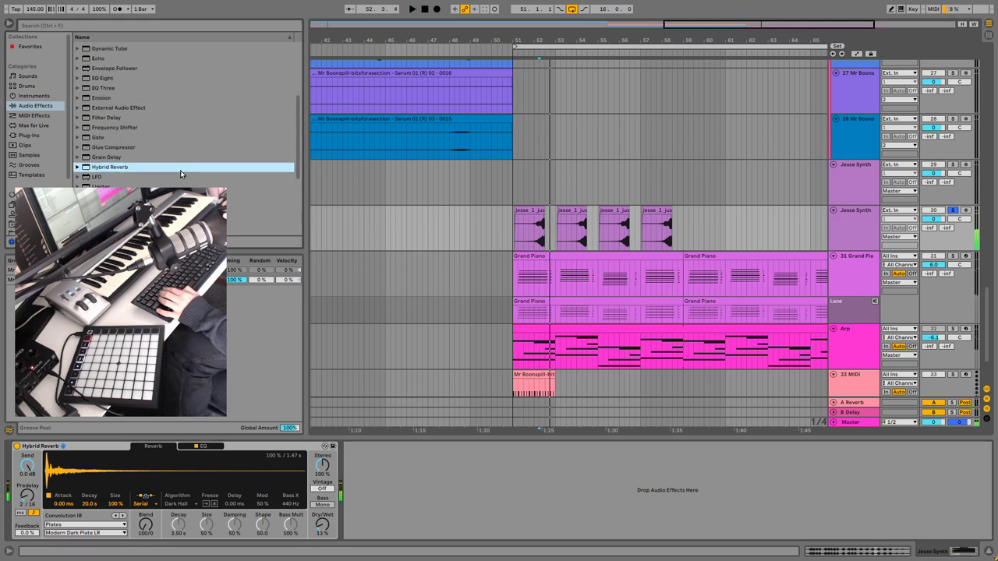
left_click(123, 81)
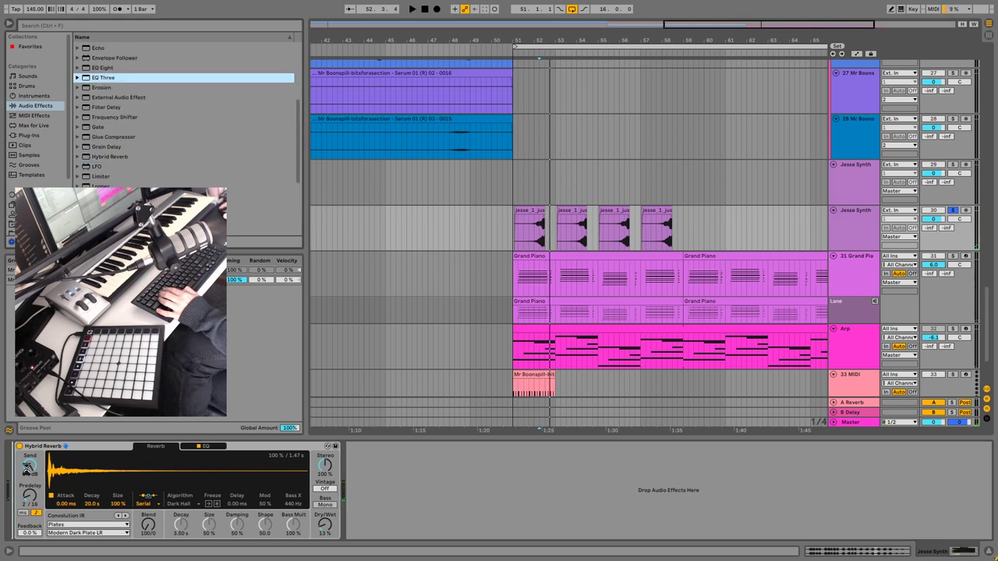
left_click_drag(27, 468, 28, 470)
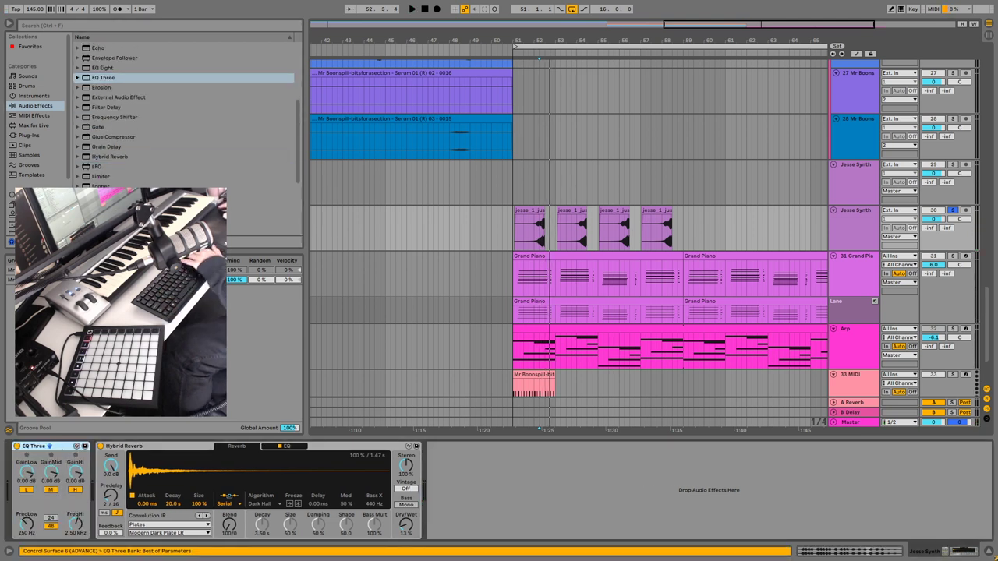
key("Delete")
- Add EQ Eight before Hybrid Reverb with a low cut at 1.74 kHz and Q 0.63, and audition it
double_click(100, 69)
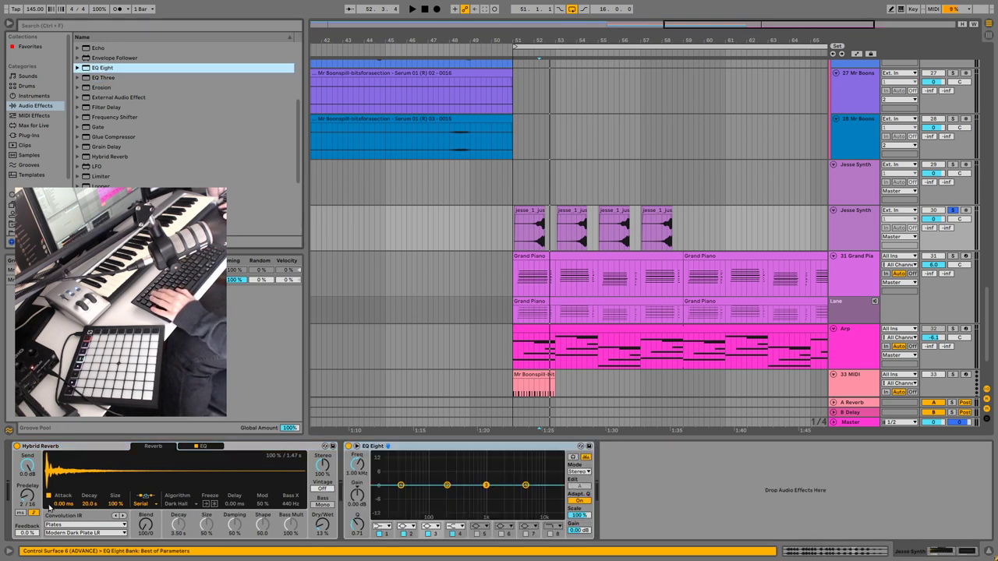
left_click_drag(373, 446, 28, 468)
left_click(55, 473)
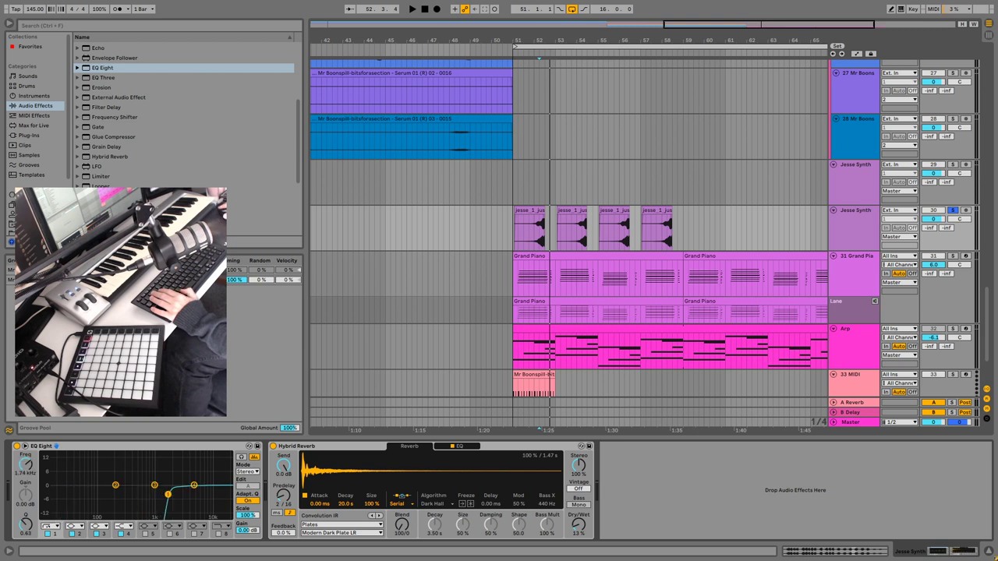
key("space")
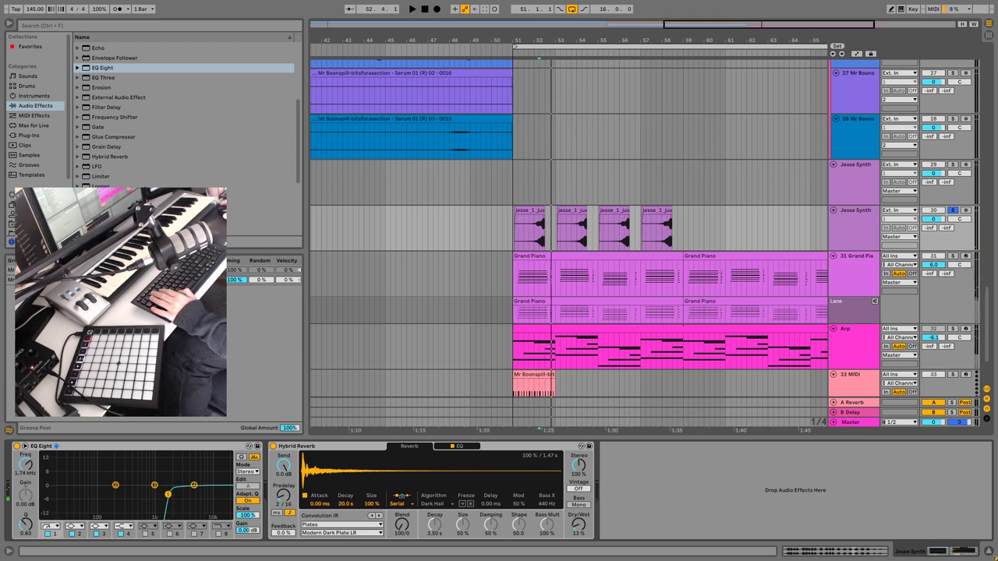
- Insert a Limiter with 23.9 dB gain before Hybrid Reverb, and set EQ Eight's low cut to 303 Hz with Q 0.10
left_click_drag(106, 178, 308, 486)
key("space")
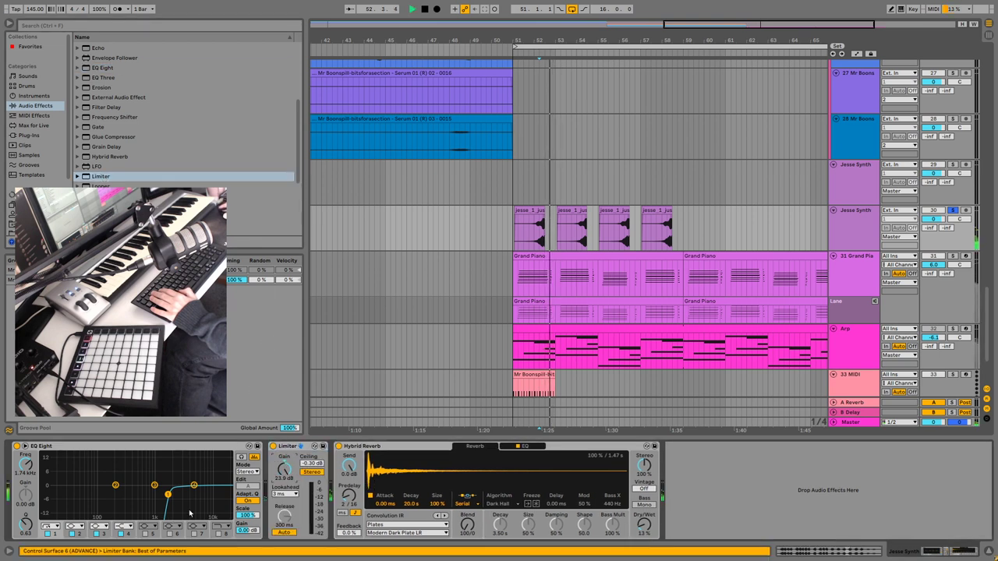
left_click_drag(167, 497, 125, 517)
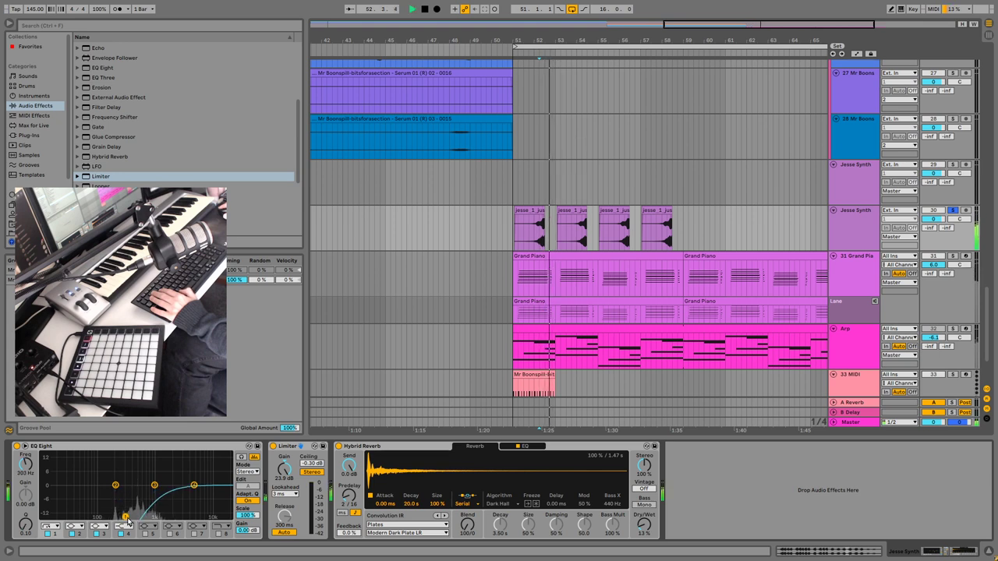
- Unsolo the swell track, bypass Hybrid Reverb, and play the section from 51.4.1
left_click(953, 211)
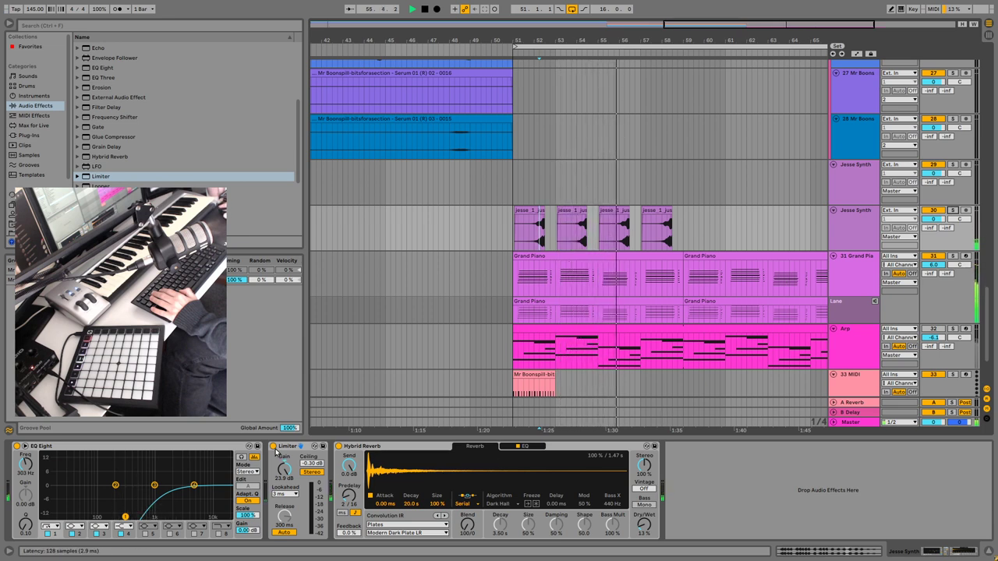
left_click(339, 447)
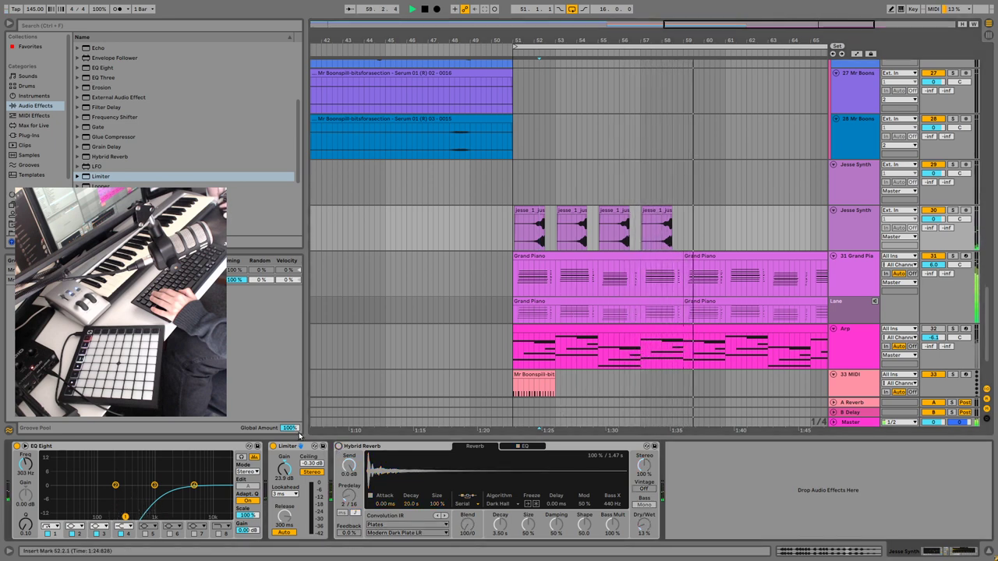
key("space")
key("space")
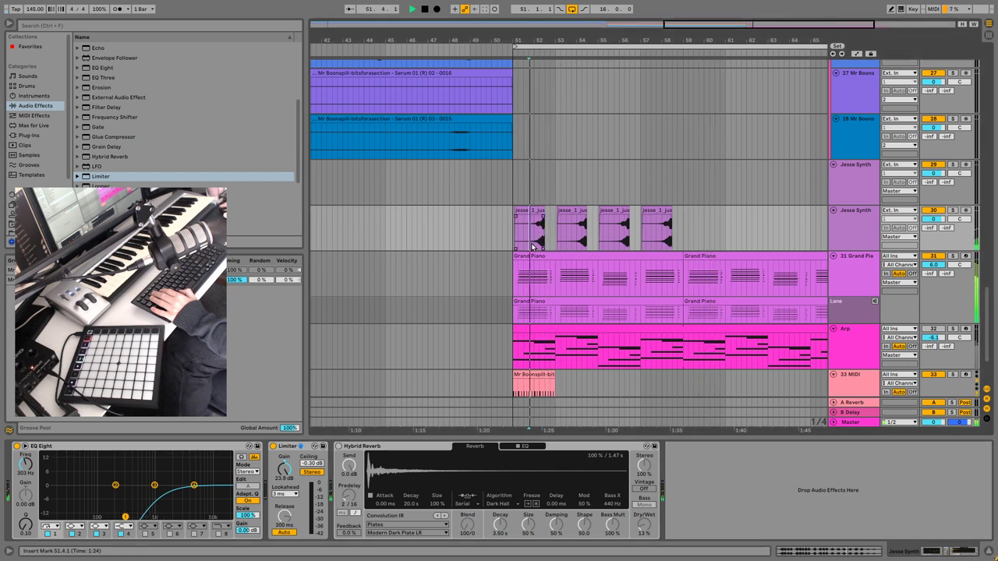
- Set EQ Eight's low cut to 10 Hz and the Limiter gain to 15.7 dB while auditioning the swells
left_click_drag(125, 517, 43, 517)
key("space")
key("space")
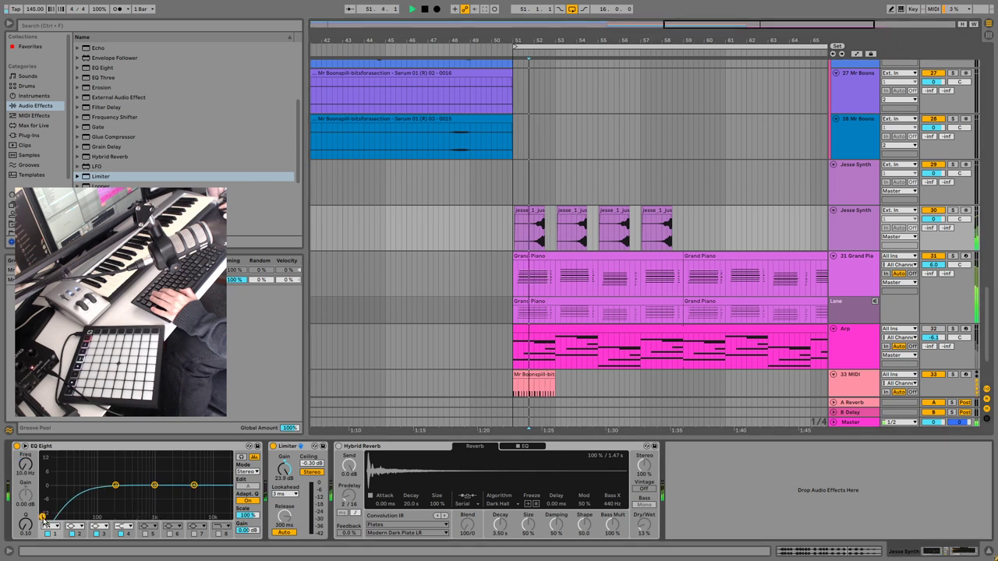
left_click_drag(285, 470, 285, 485)
key("space")
key("space")
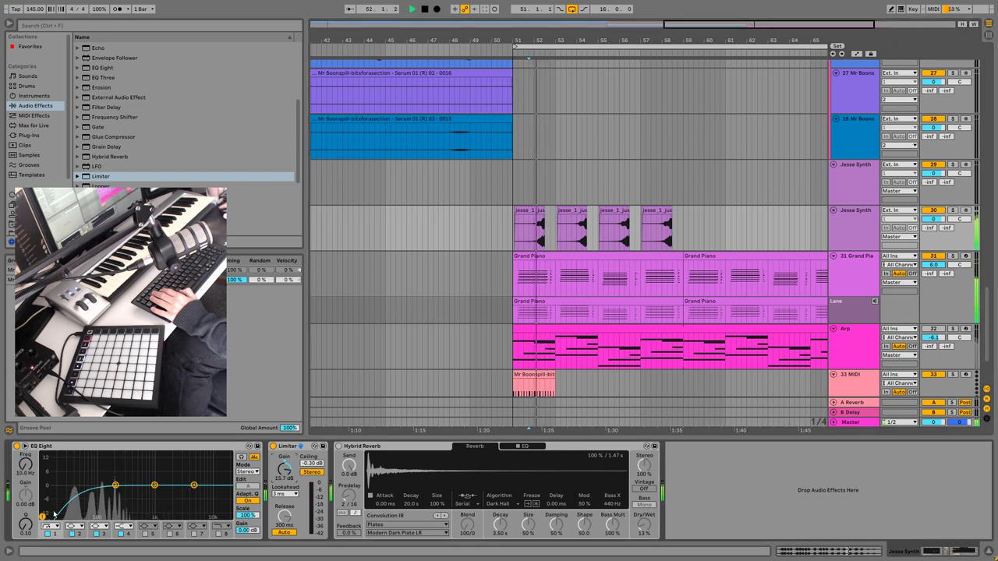
- Raise EQ Eight's low cut to just below 100 Hz, and set the highest active band to -7.07 dB at 4.17 kHz
key("space")
left_click_drag(42, 518, 90, 518)
key("space")
left_click_drag(194, 486, 188, 500)
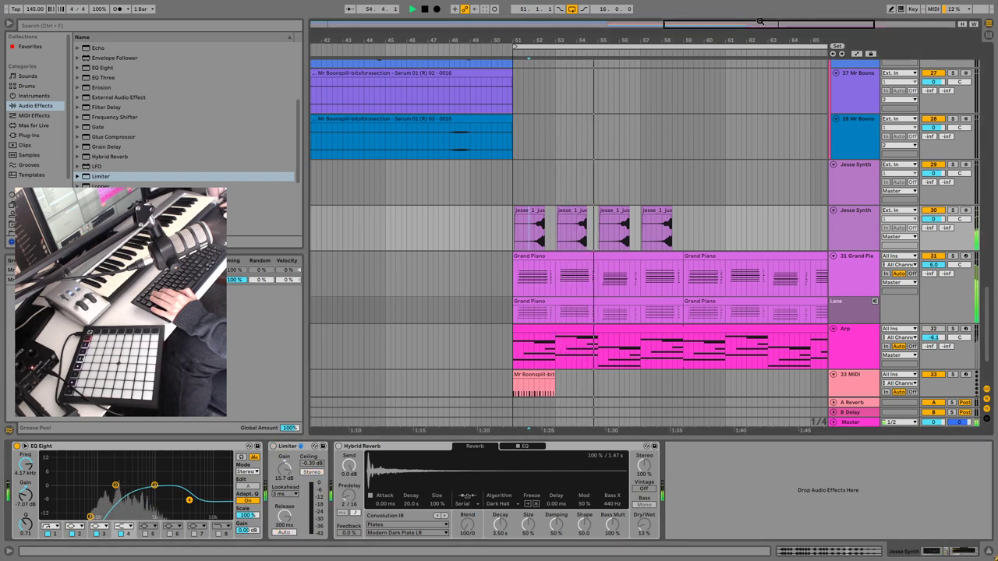
- Move the four swell clips one bar earlier and play the section from bar 51
left_click_drag(663, 40, 686, 86)
key("space")
left_click(399, 224)
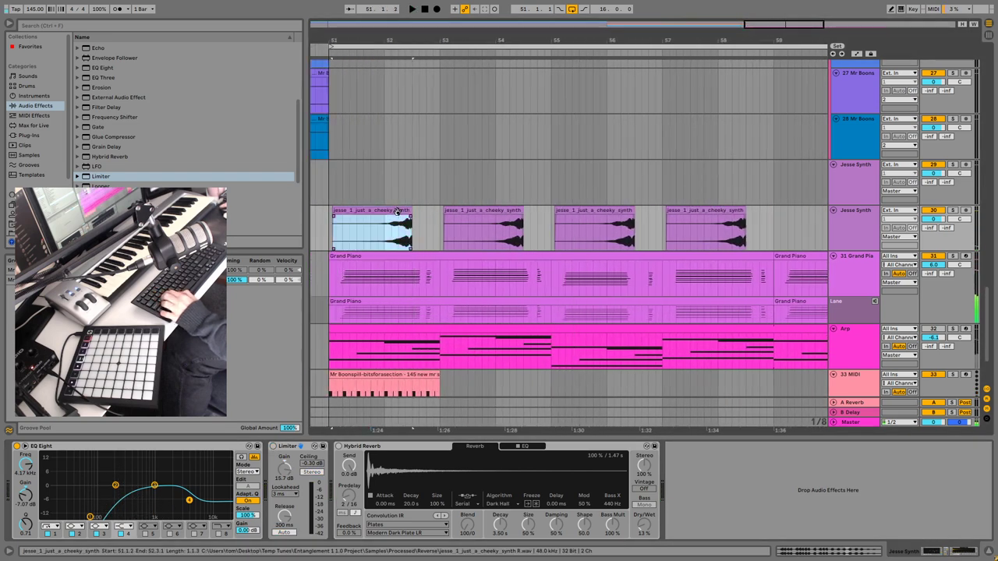
left_click(702, 207, "shift")
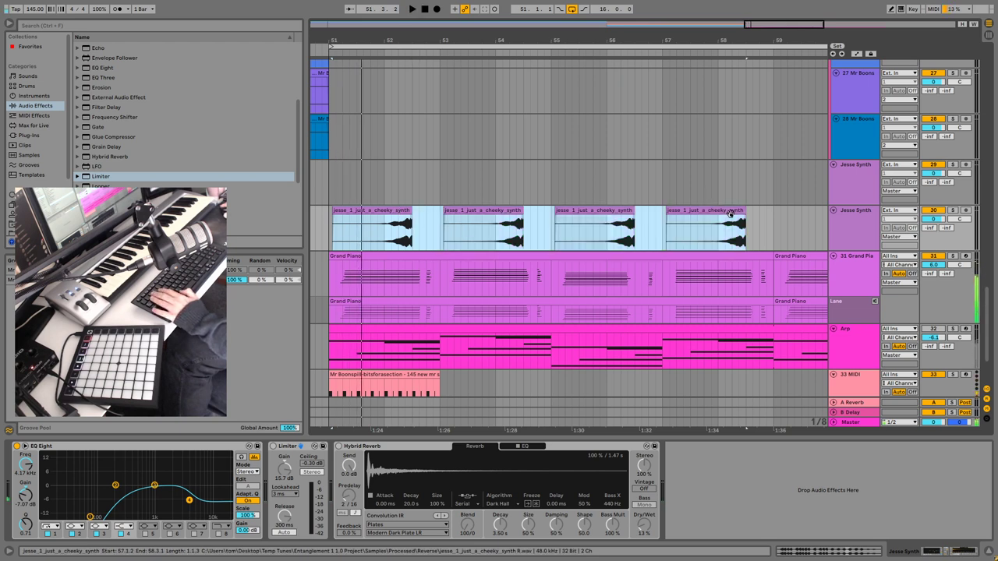
left_click_drag(702, 208, 675, 212)
left_click(329, 245)
key("space")
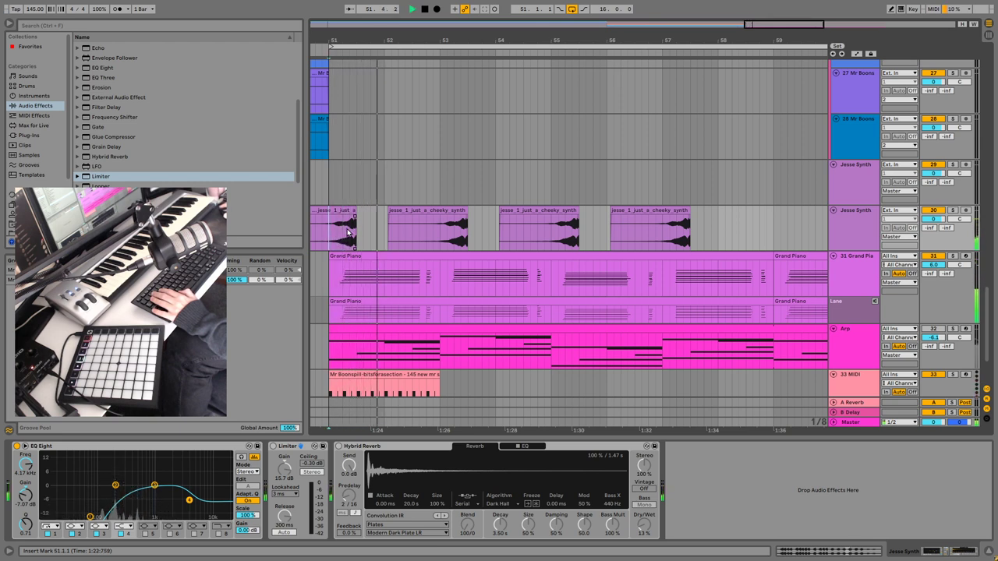
- Try trimming the first swell clip so it starts at 51.1.1, and audition it against the piano
scroll(354, 230, "left", 2)
scroll(355, 230, "left", 2)
key("space")
left_click_drag(361, 210, 405, 212)
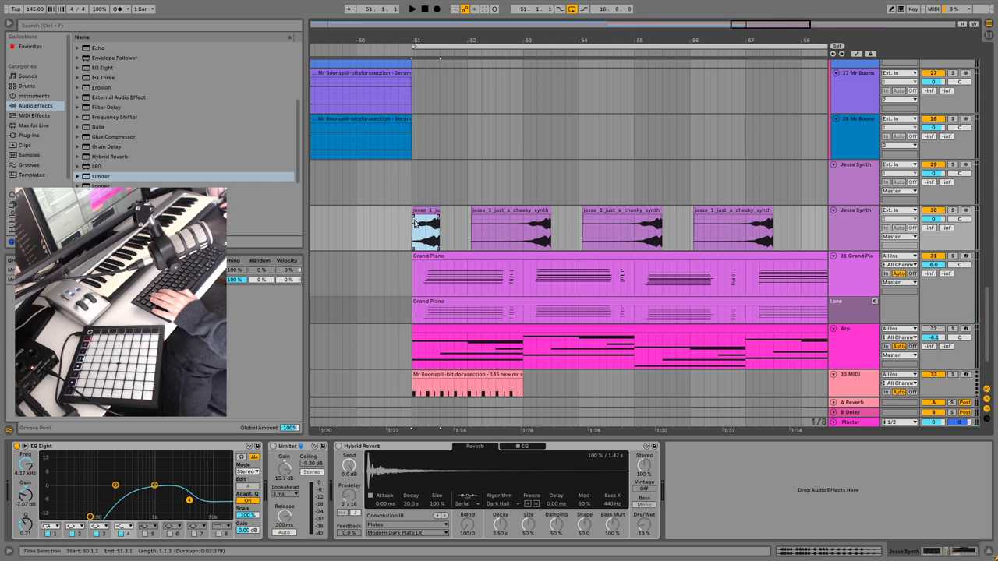
left_click(436, 224)
key("space")
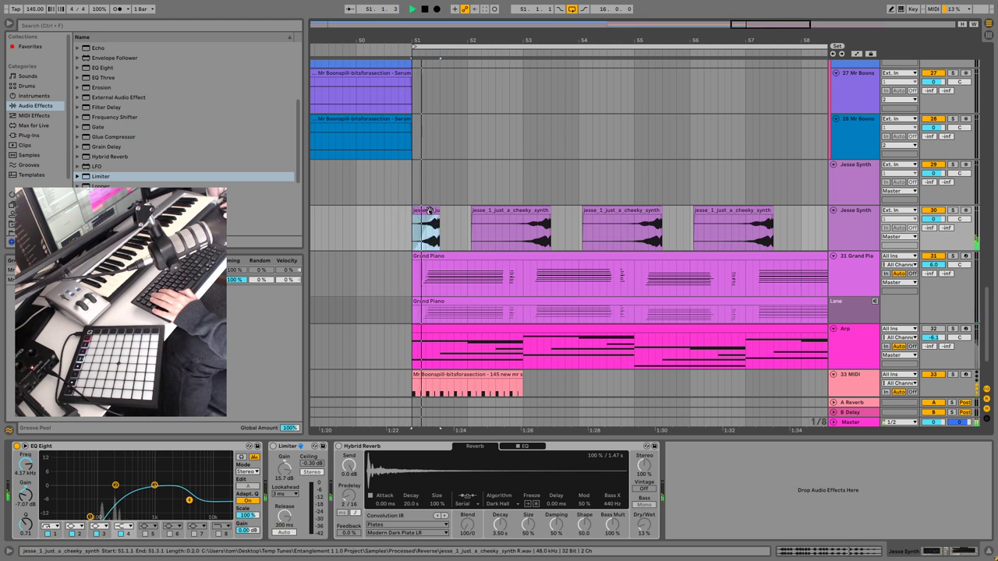
- Try the shortened first swell clip at 51.2.1 and play from there
key("space")
left_click_drag(430, 211, 445, 216)
left_click(429, 235)
key("space")
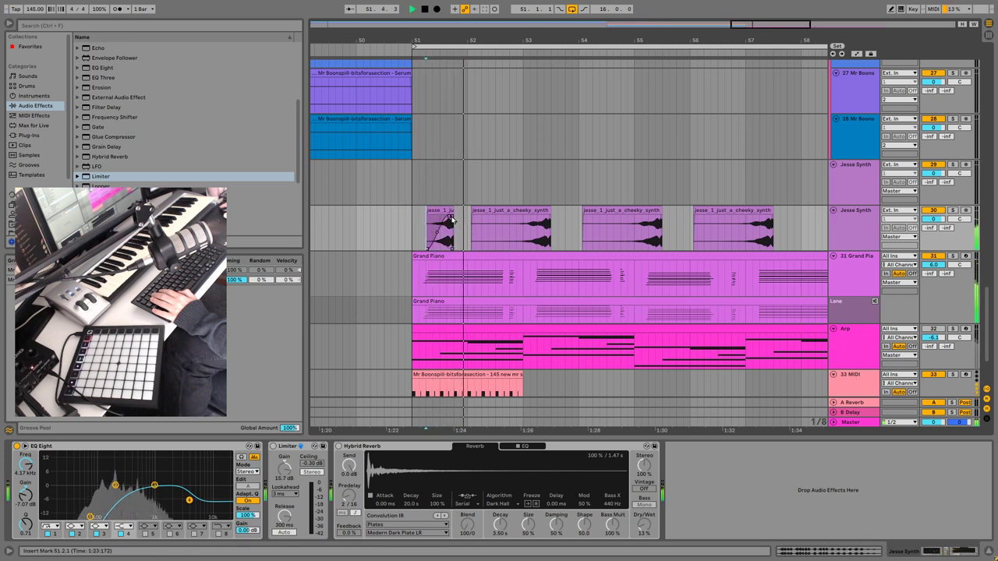
- Reverse the shortened first swell clip and audition it from just before bar 51
left_click(437, 211)
left_click(438, 224)
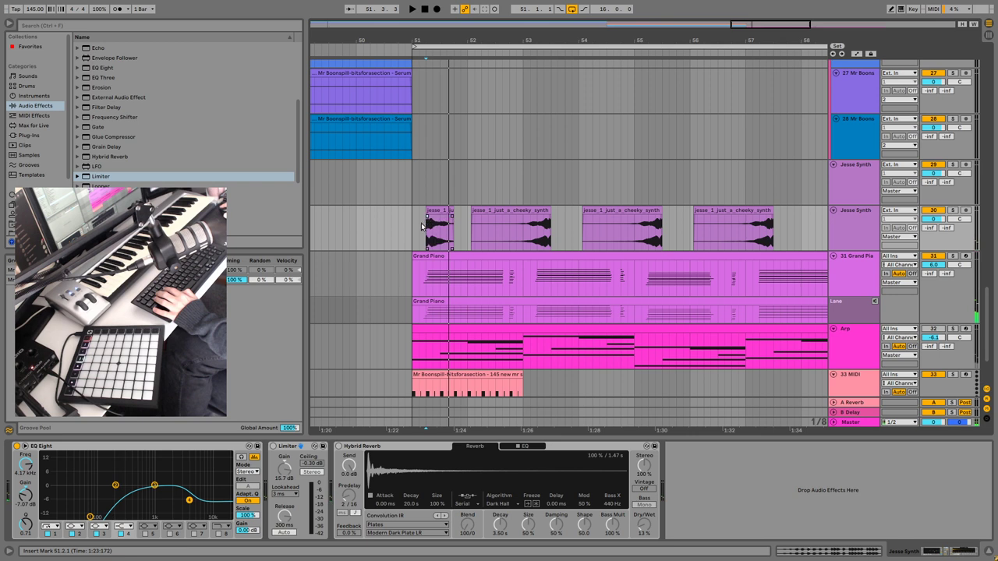
key("space")
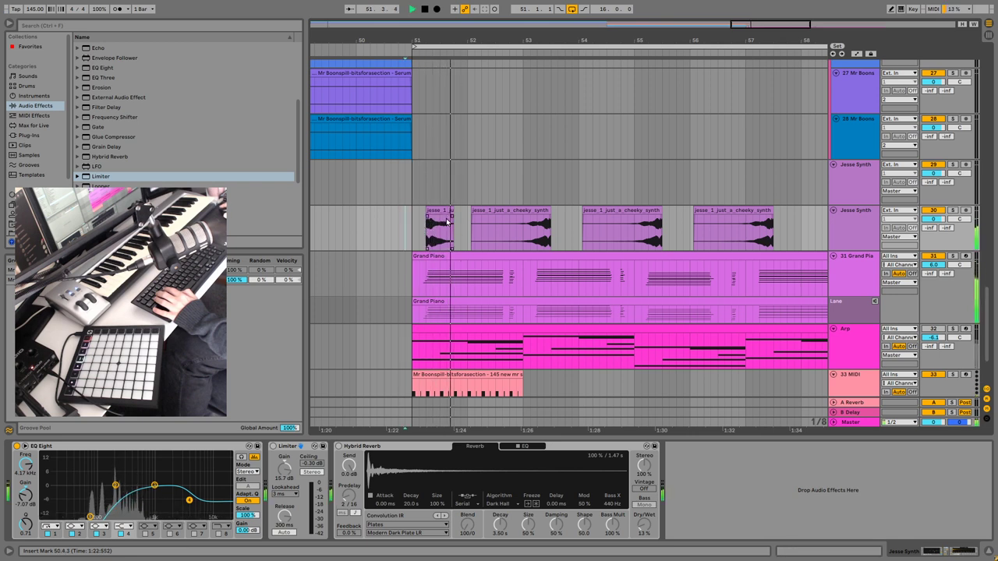
left_click(442, 213)
key("space")
- Try the reversed short swell at 51.1.3 and play it repeatedly from around bar 51
mouse_move(443, 213)
left_mouse_down()
mouse_move(429, 213)
mouse_move(445, 216)
left_mouse_up()
left_click(415, 232)
key("space")
key("space")
left_click(407, 235)
key("space")
key("space")
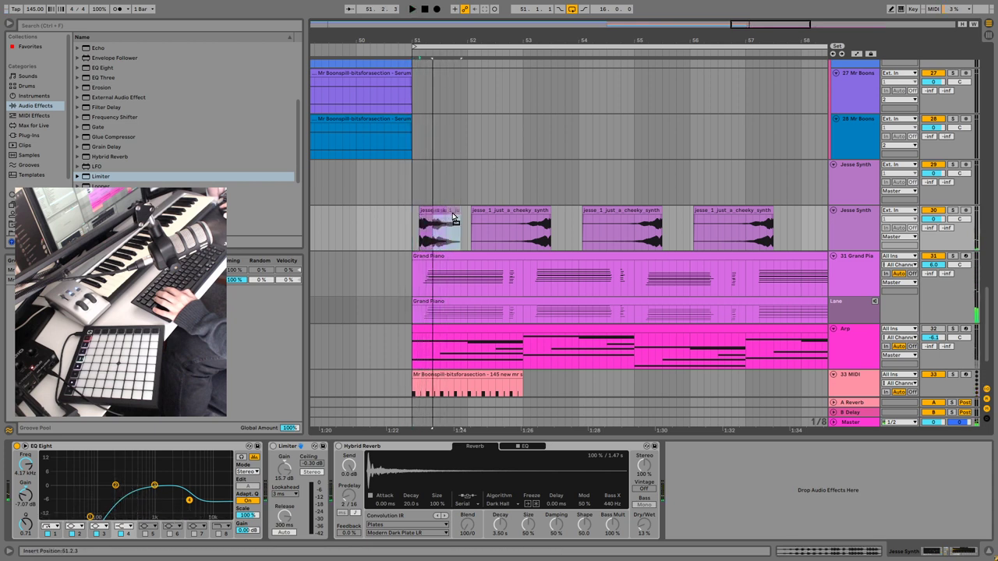
- Try the reversed short swell at 51.3.1 and play from 51.1.1
left_click_drag(455, 217, 456, 217)
left_click(416, 225)
key("space")
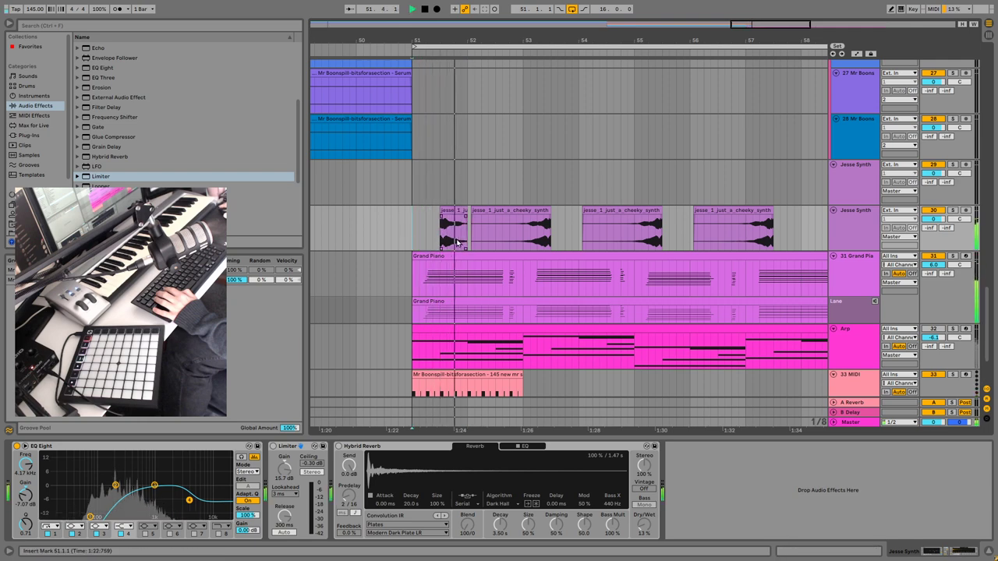
key("space")
mouse_move(748, 24)
left_mouse_down()
mouse_move(771, 25)
mouse_move(754, 24)
left_mouse_up()
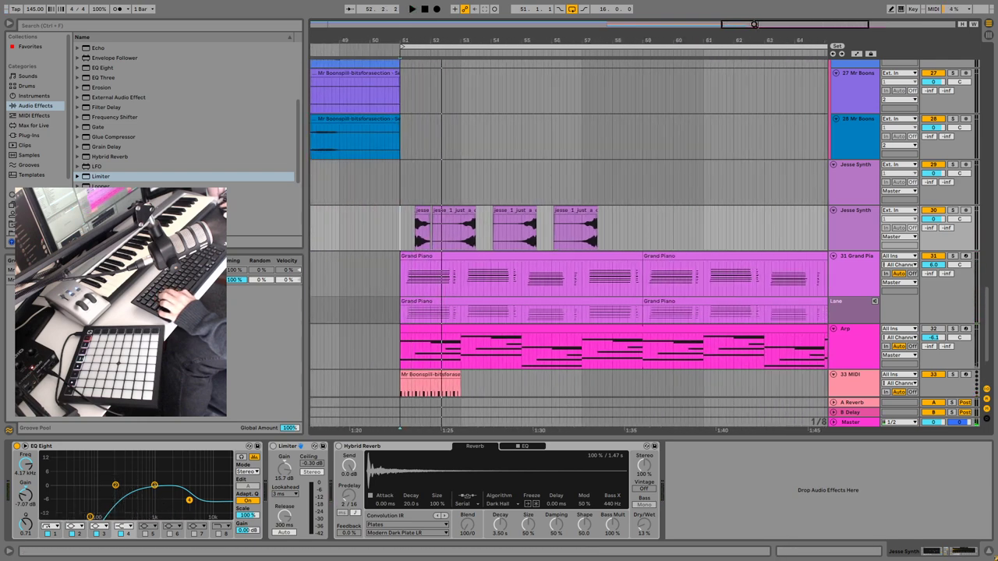
- Undo the separate edits to the first swell clip, and reverse all four swell clips together
left_click(468, 211)
key("ctrl+z")
key("ctrl+z")
key("ctrl+z")
key("ctrl+z")
key("ctrl+z")
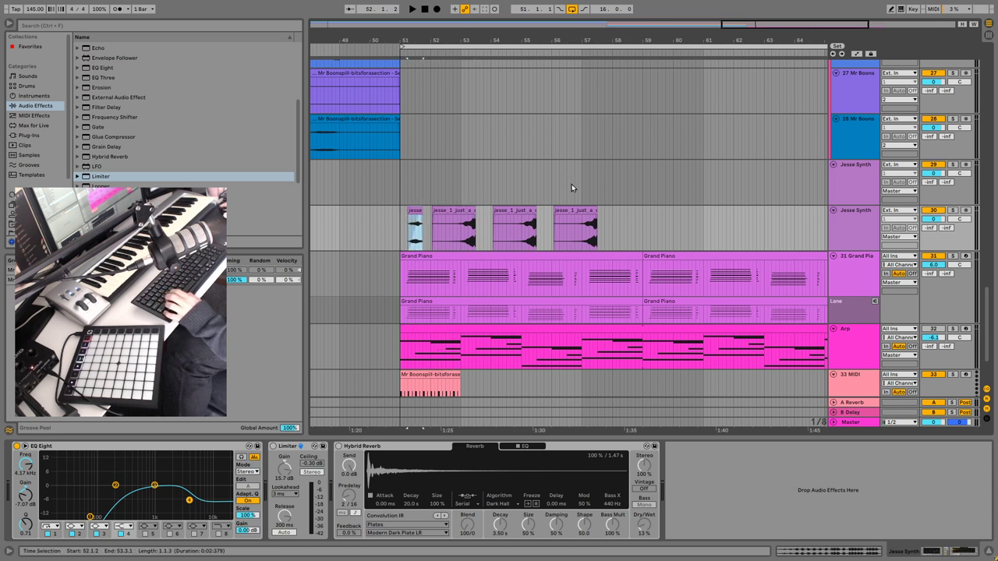
left_click(573, 226, "shift")
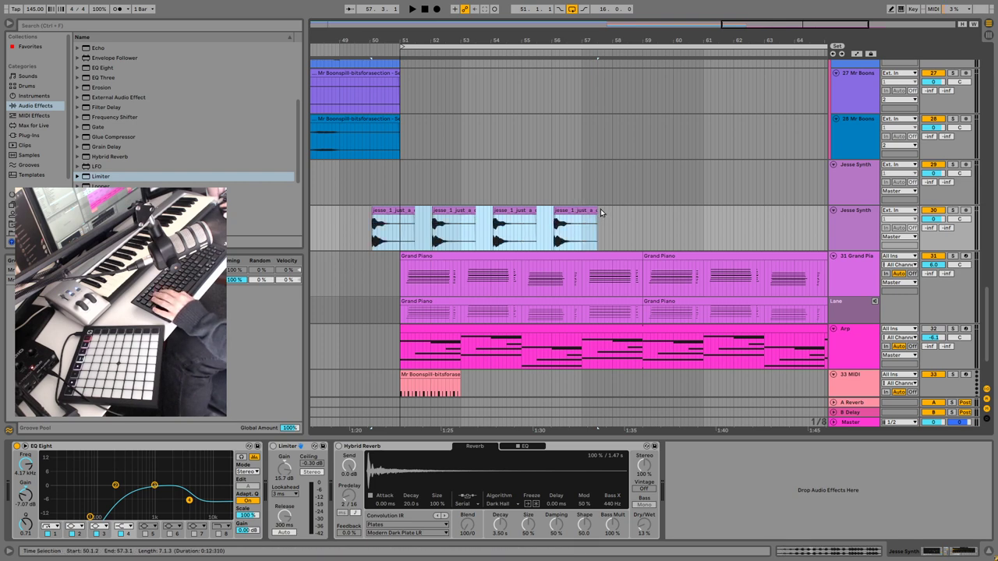
left_click_drag(601, 212, 568, 226)
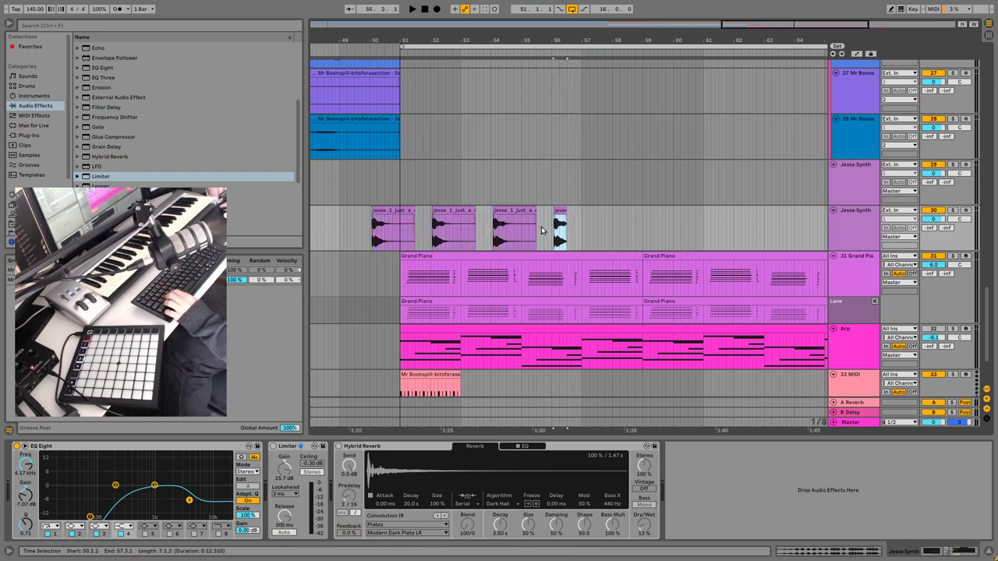
key("ctrl+a")
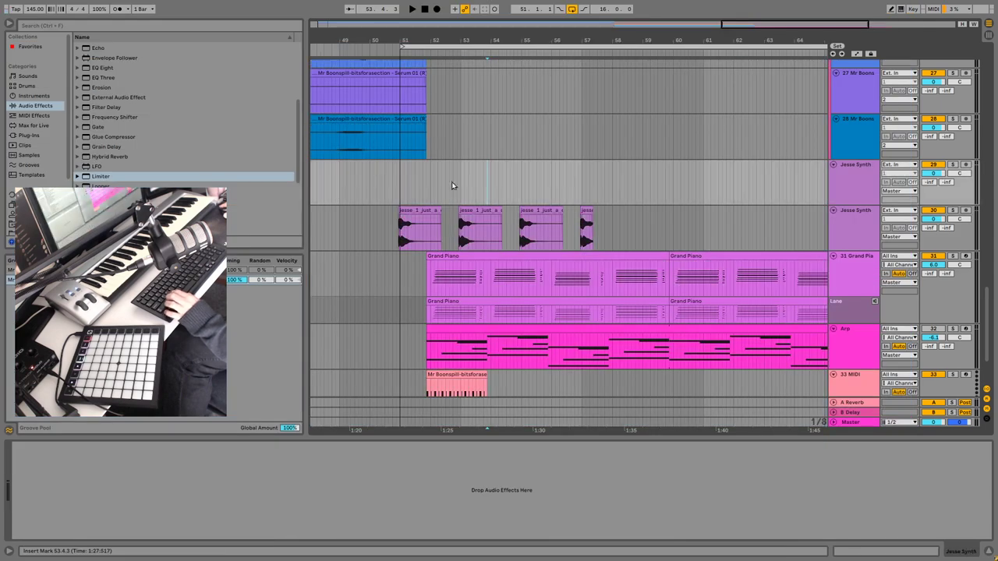
key("ctrl+z")
- Move the four swell clips later so the first one starts at 51.2.4, and play from 51.1.1
left_click(397, 212)
left_click(562, 210, "shift")
left_click_drag(397, 211, 436, 215)
left_click(402, 233)
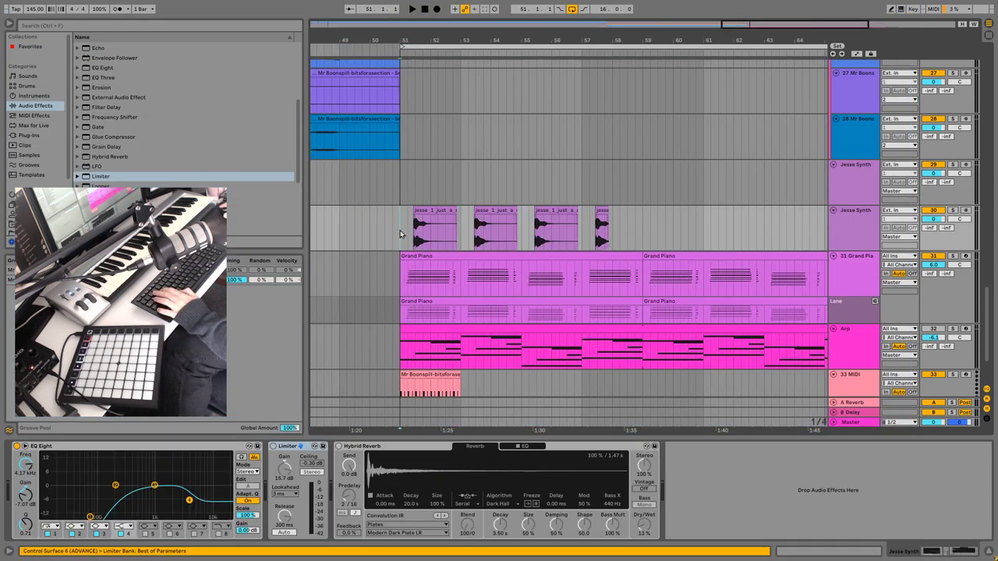
key("space")
- Nudge the four swell clips so the first starts at 51.3.1, and extend the last one to end at bar 59
left_click(447, 210)
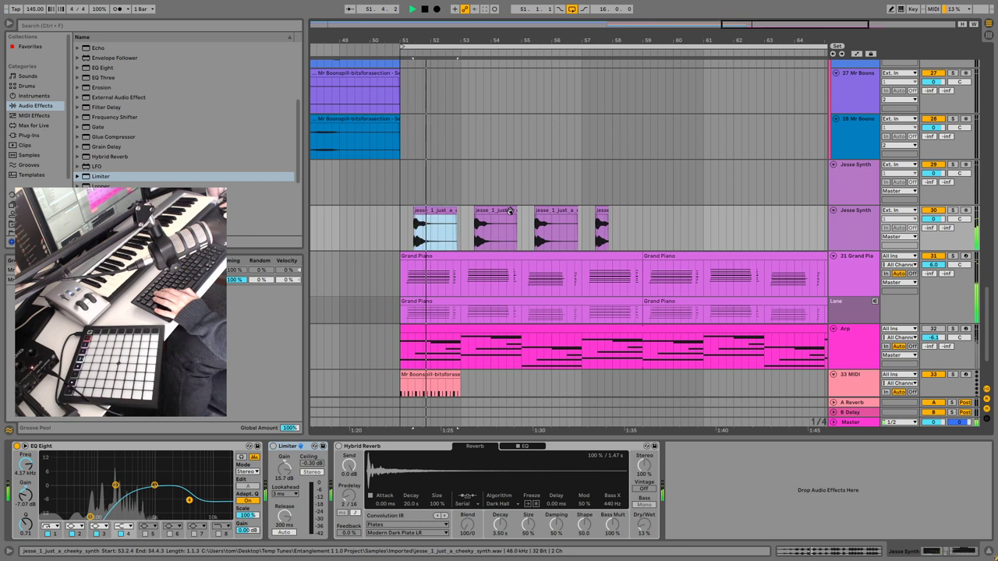
left_click(601, 212, "shift")
key("space")
left_click_drag(428, 210, 430, 212)
left_click(403, 248)
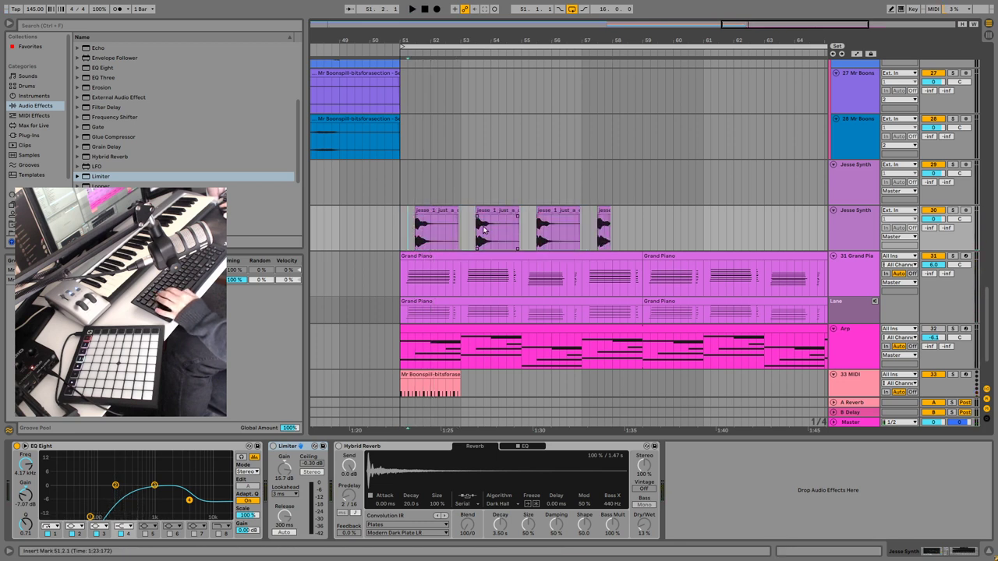
left_click(414, 234)
key("space")
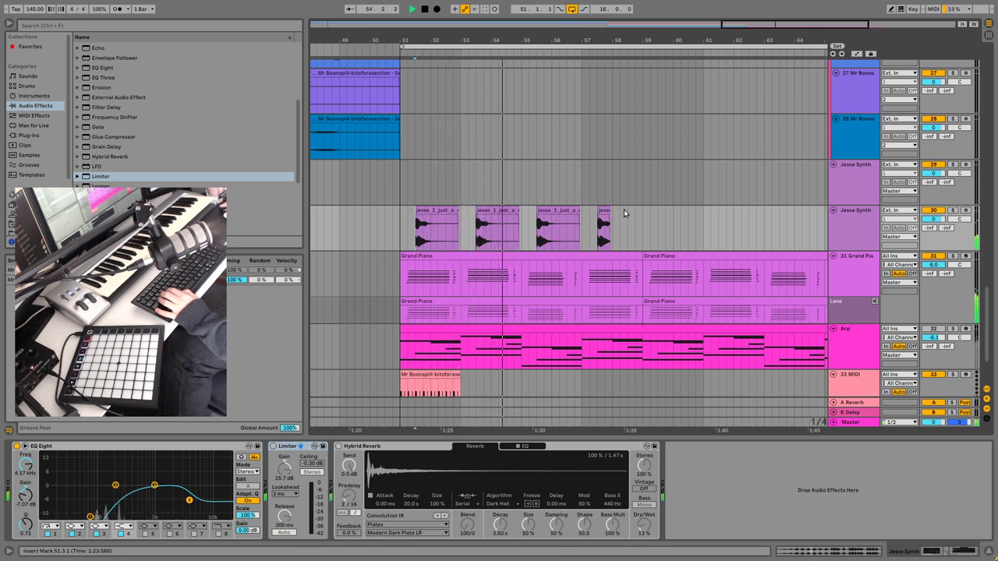
left_click_drag(611, 226, 642, 229)
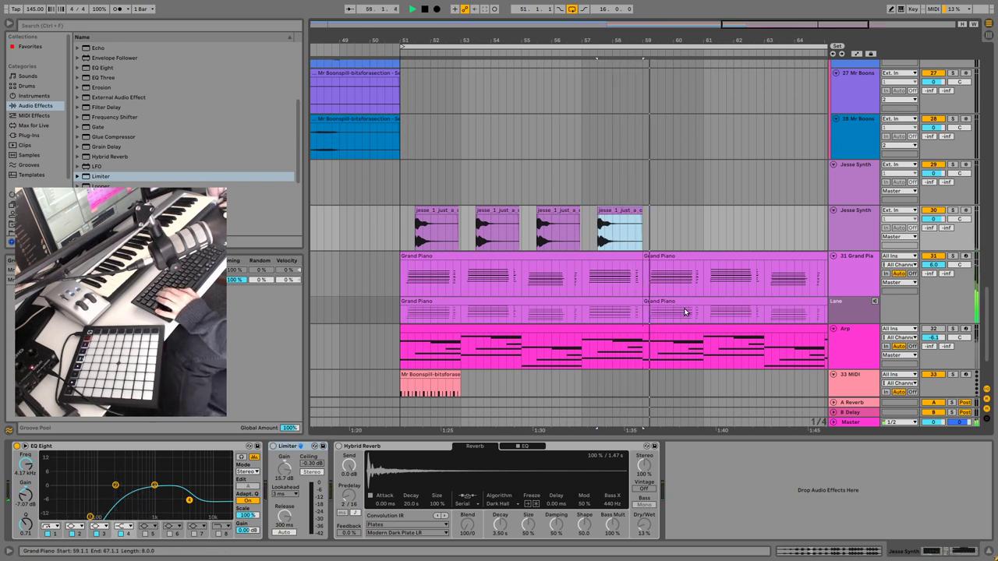
left_click(423, 280)
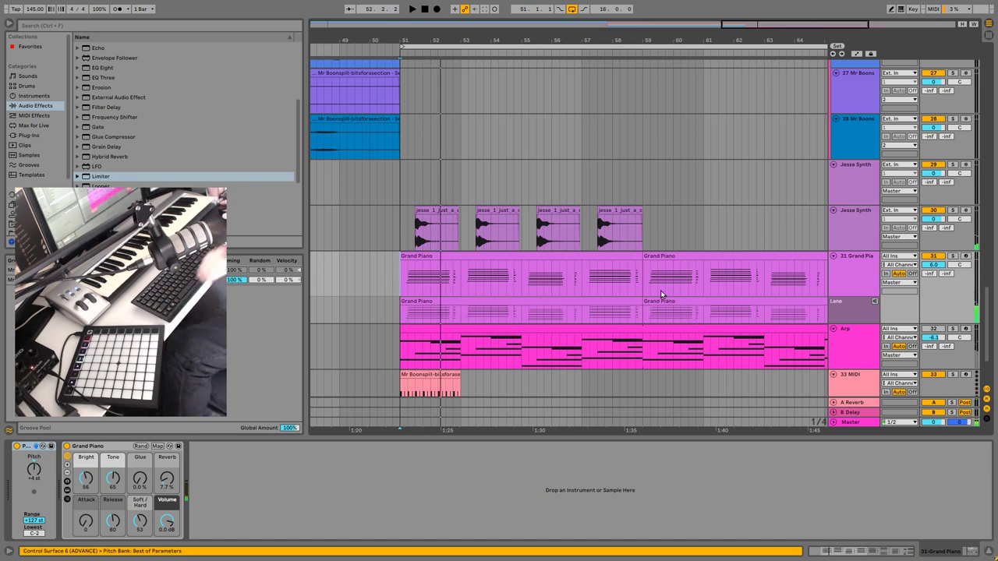
- Open the kick n snare midi clip on the SC Trigger track and play the full arrangement from bar 3
scroll(670, 290, "up", 5)
scroll(677, 282, "up", 5)
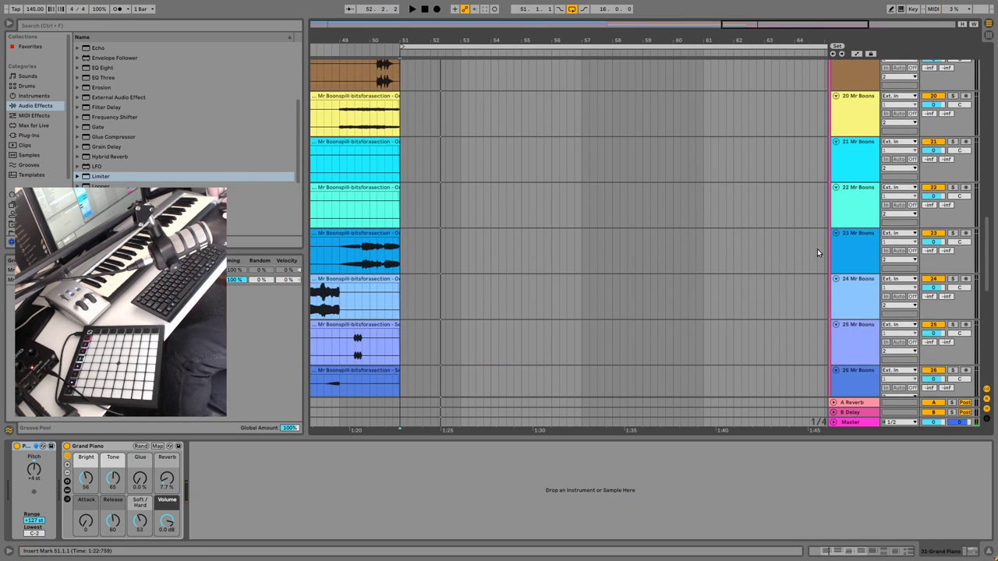
left_click_drag(987, 257, 985, 179)
left_click_drag(483, 23, 434, 5)
scroll(635, 244, "up", 8)
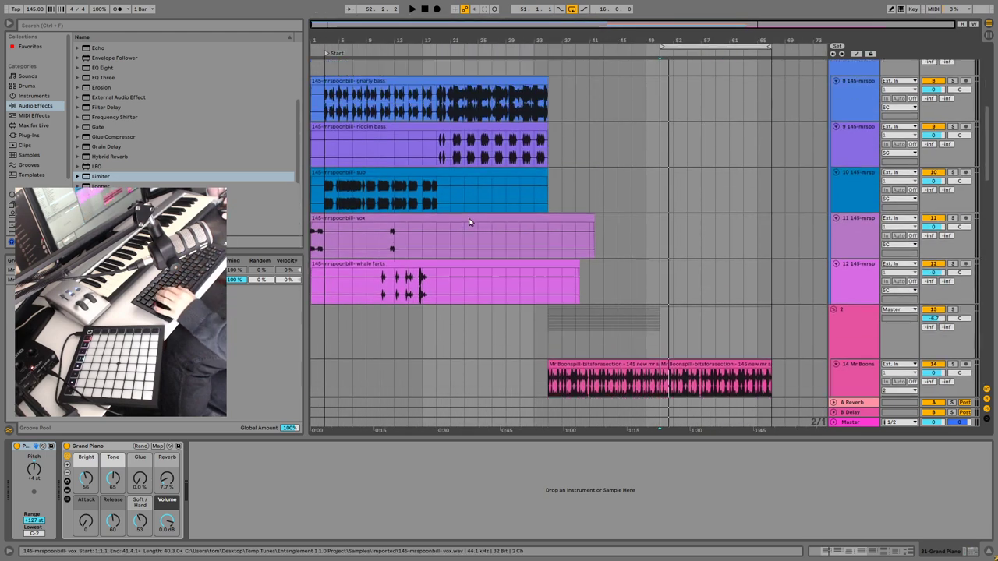
left_click(437, 135)
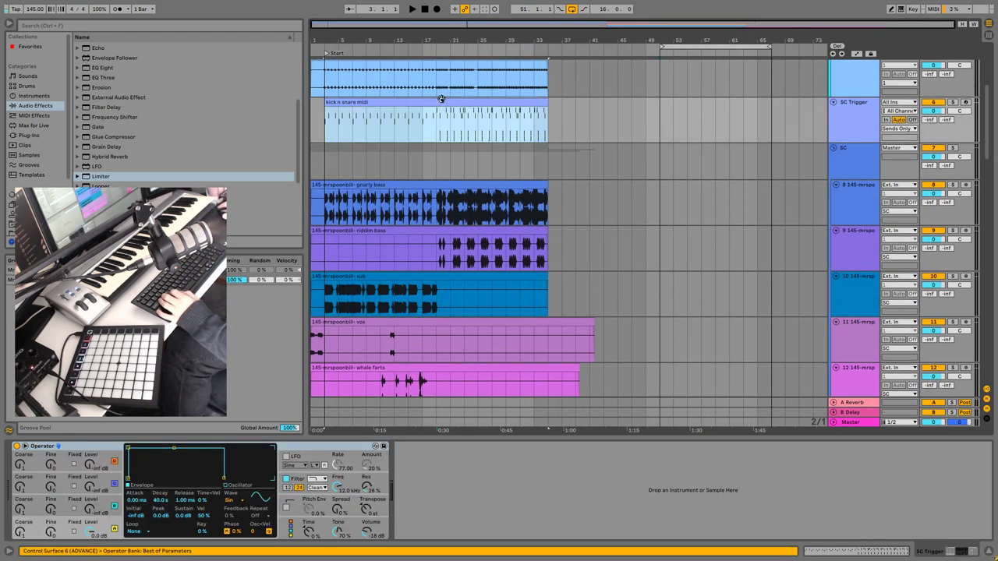
double_click(441, 99)
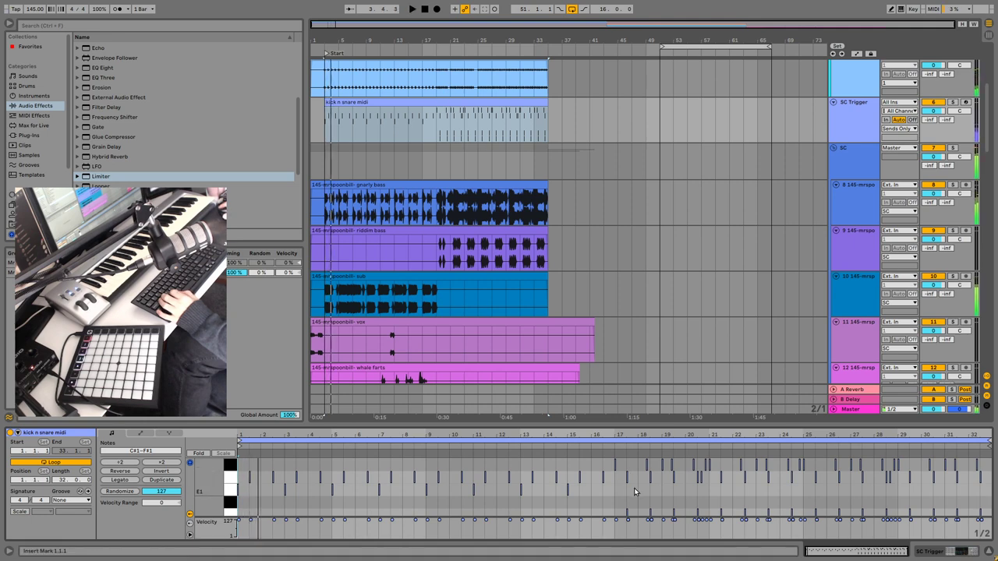
scroll(439, 211, "up", 5)
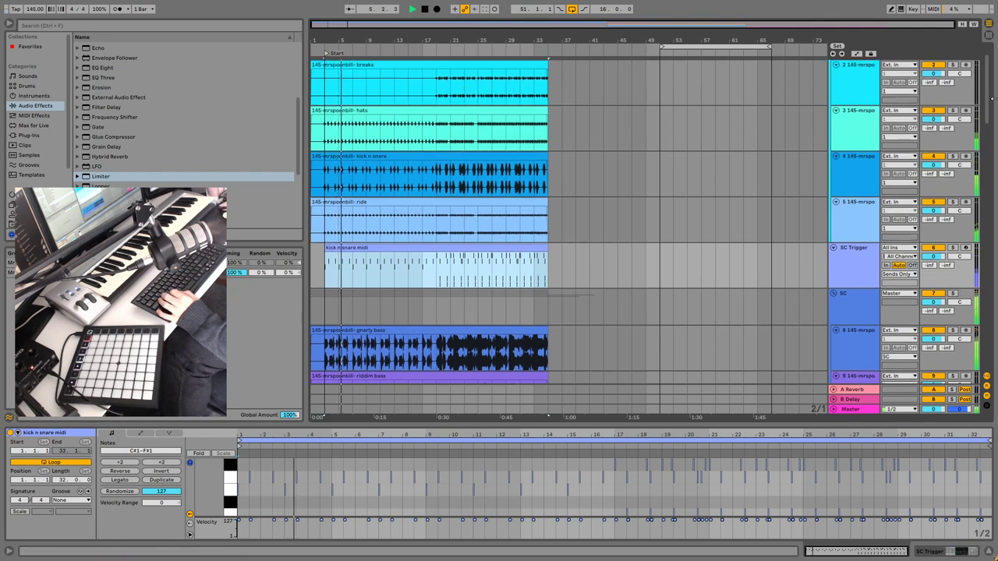
left_click_drag(991, 99, 992, 130)
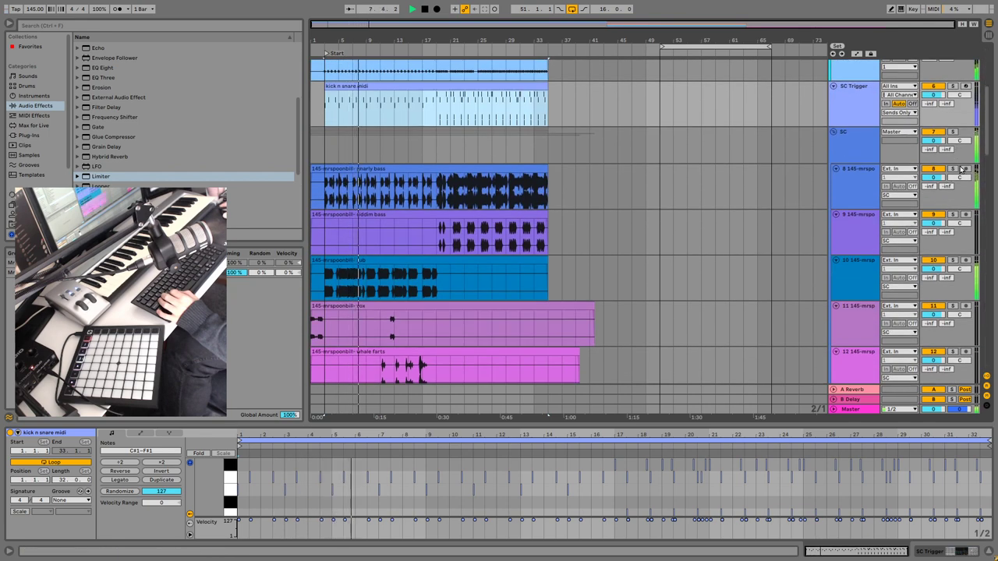
- Solo the gnarly bass track and audition it from 19.1.1
left_click(952, 169)
scroll(423, 284, "down", 5)
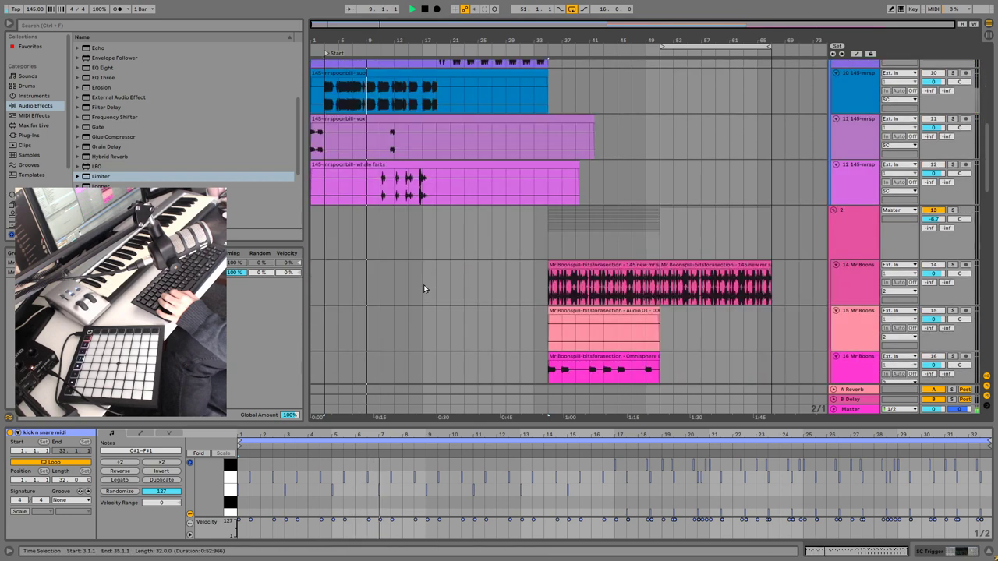
scroll(437, 287, "up", 5)
left_click(444, 169)
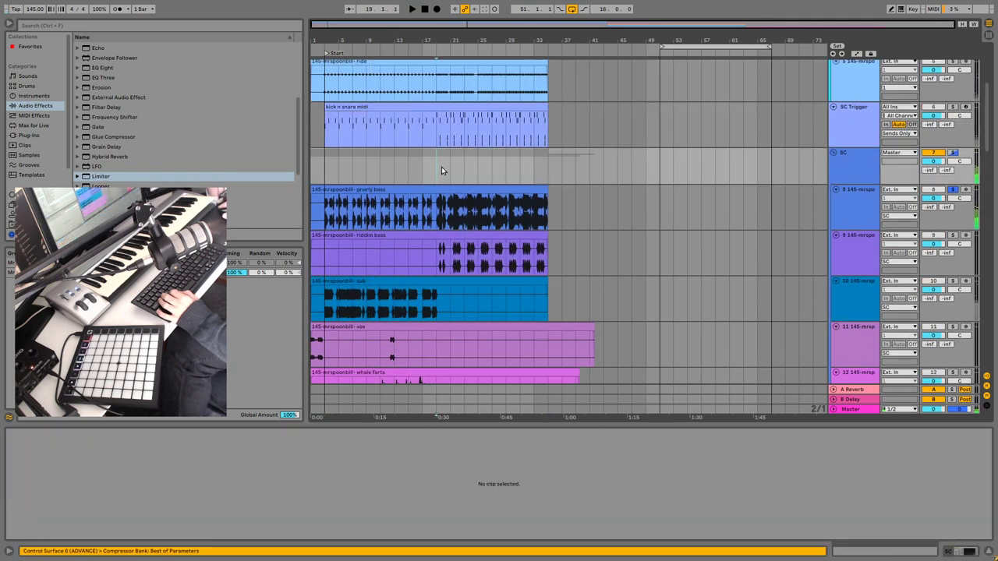
scroll(538, 206, "up", 5)
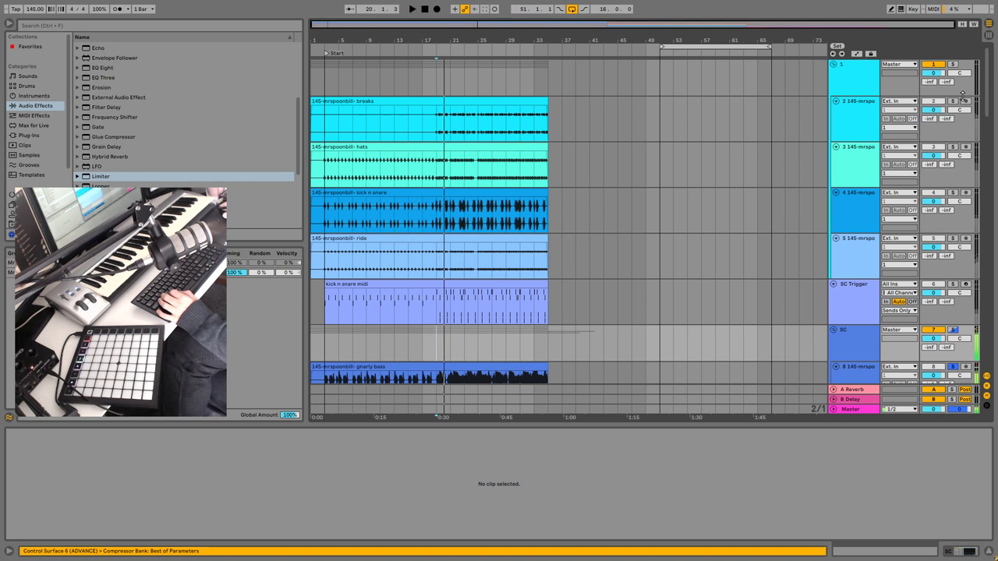
- Audition the riddim bass track in solo, and play the unsoloed mix from 51.1.1
left_click(953, 101)
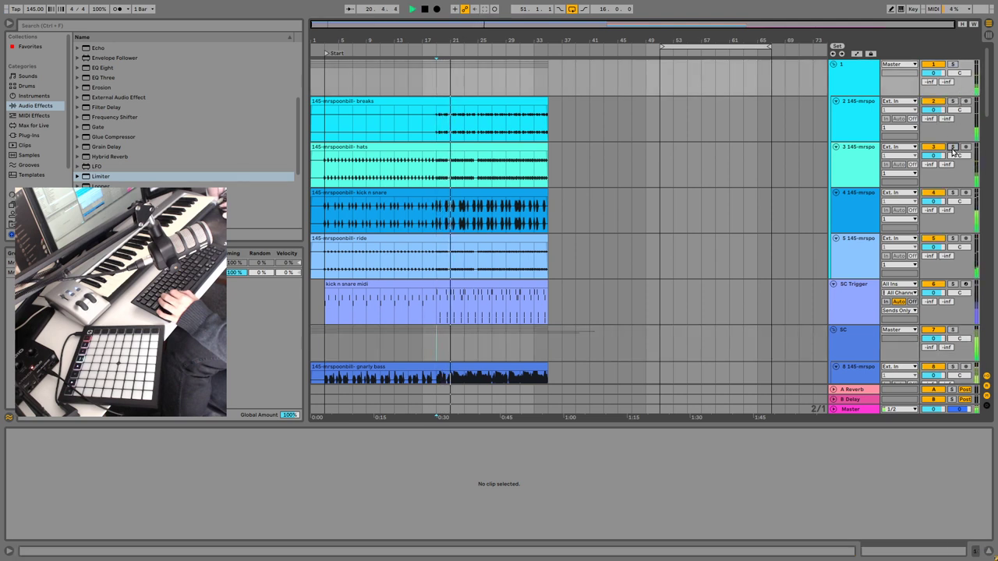
scroll(644, 226, "down", 2)
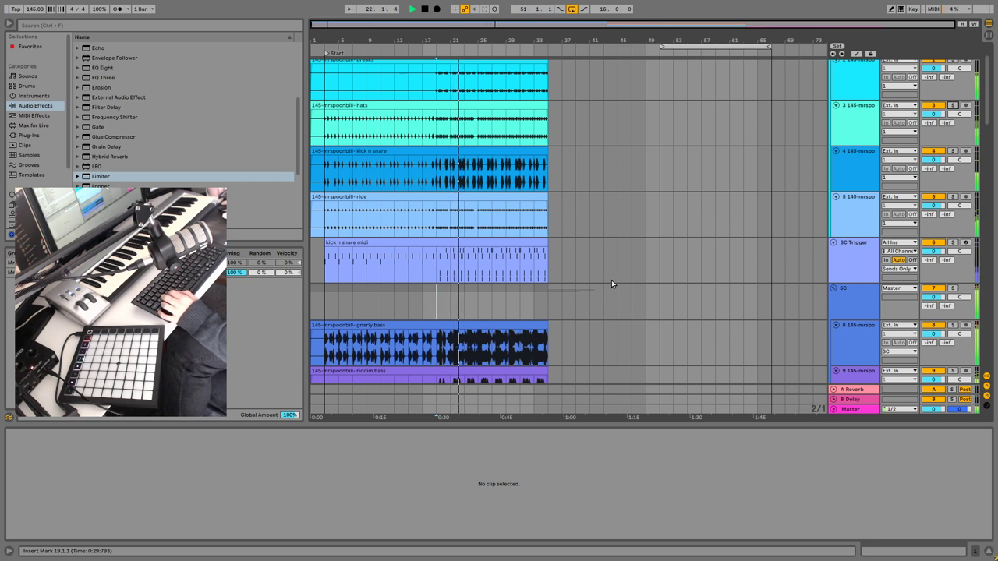
scroll(611, 280, "down", 3)
scroll(743, 310, "down", 3)
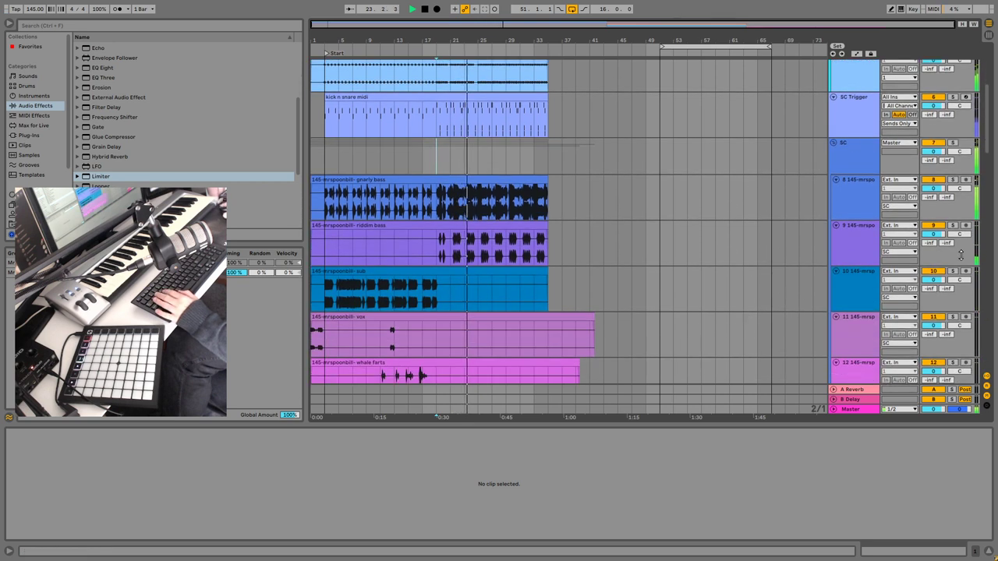
left_click(951, 232)
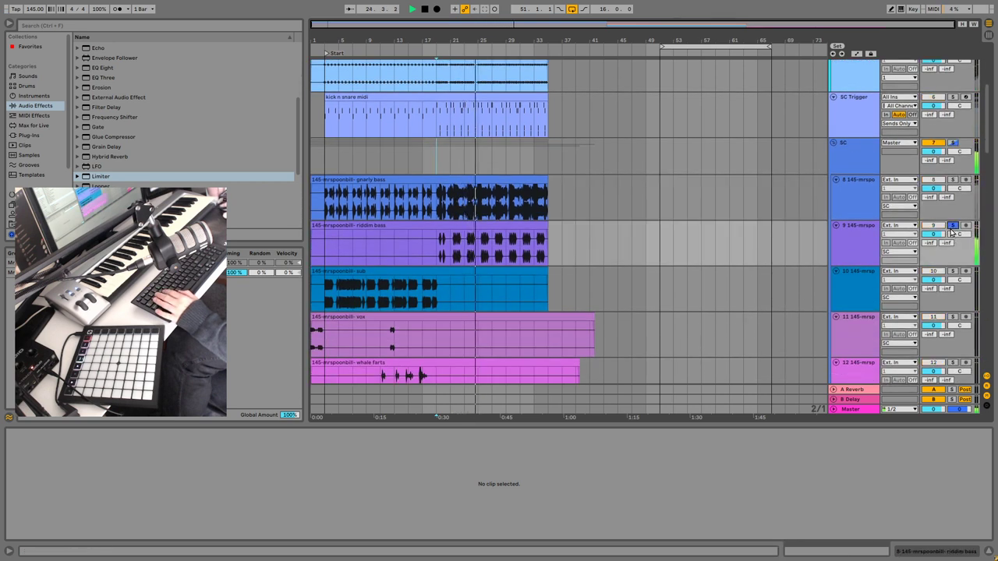
scroll(627, 270, "down", 3)
left_click(665, 310)
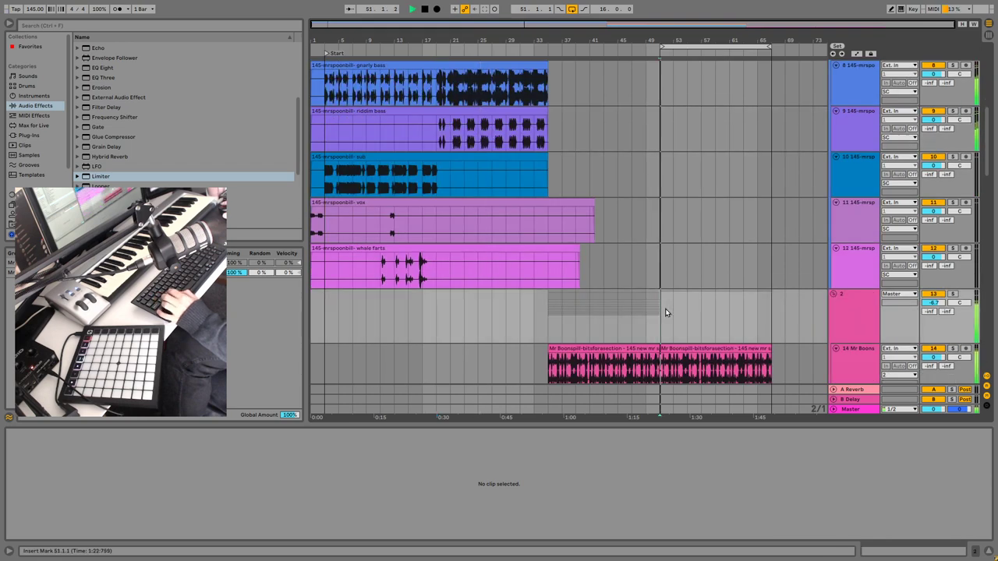
- Stop playback and convert the drums audio clip spanning bars 51 to 67 to a new MIDI track with Convert Drums
scroll(681, 295, "down", 5)
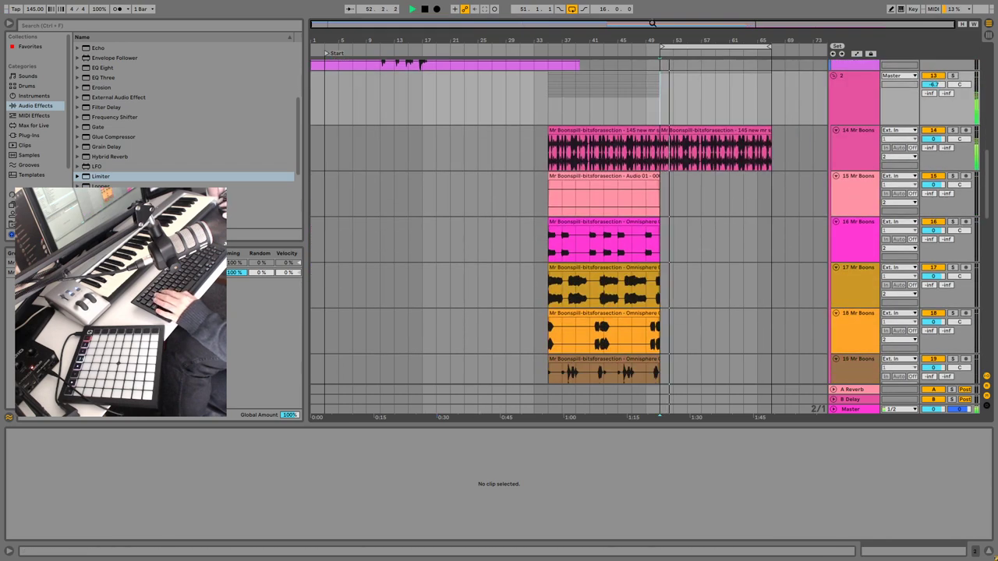
left_click_drag(654, 24, 631, 105)
key("space")
scroll(547, 229, "up", 6)
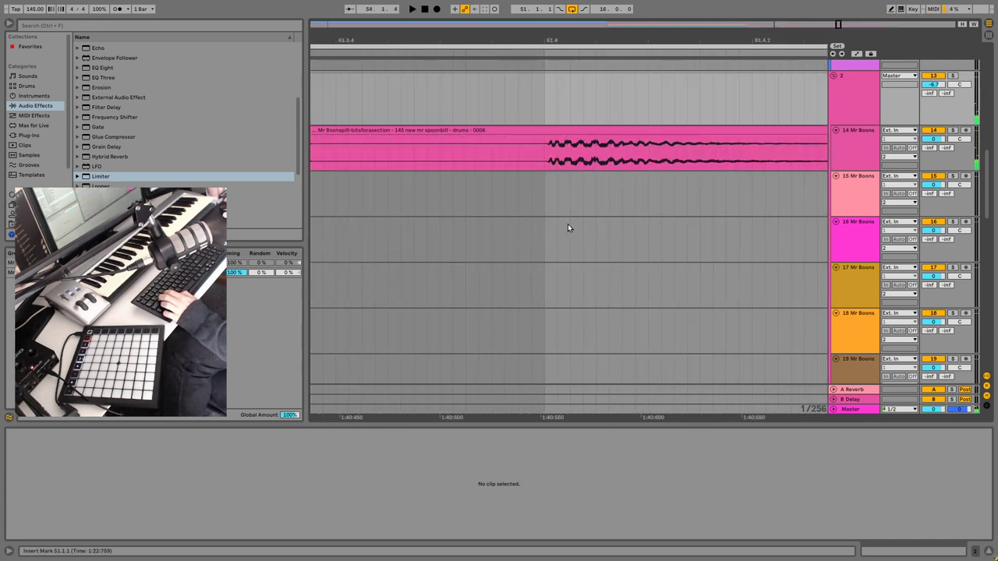
scroll(568, 224, "down", 9)
scroll(573, 223, "up", 6)
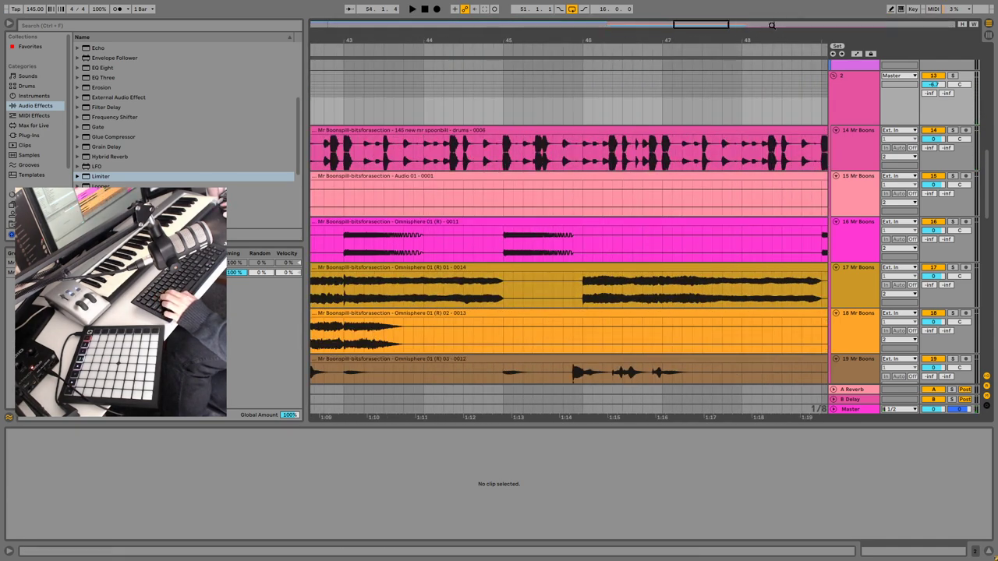
left_click_drag(772, 26, 815, 2)
right_click(586, 135)
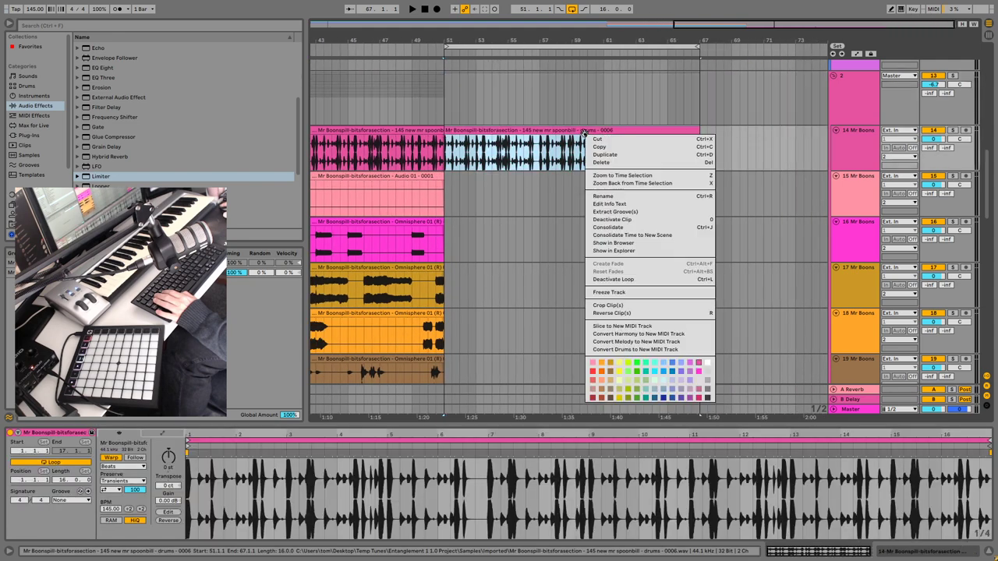
left_click(630, 351)
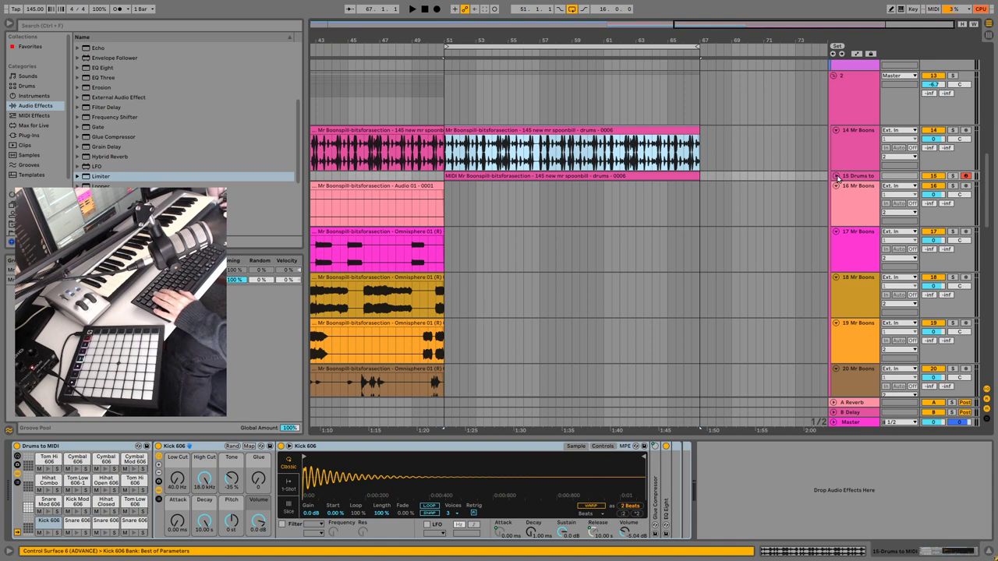
- Expand the converted drums track, solo it, and open its MIDI clip for playback from bar 51
left_click(837, 185)
left_click(838, 165)
left_click(835, 177)
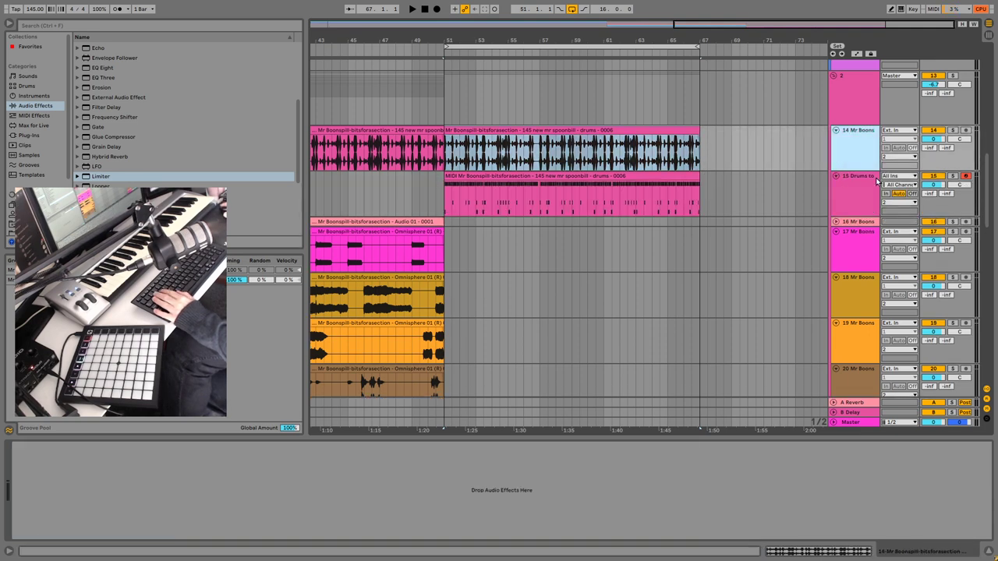
left_click(447, 202)
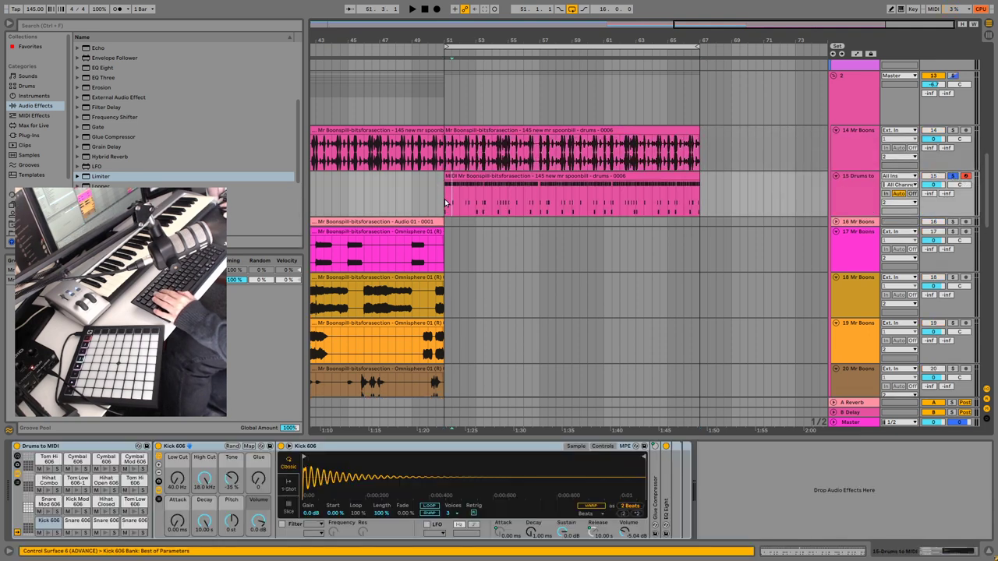
double_click(536, 175)
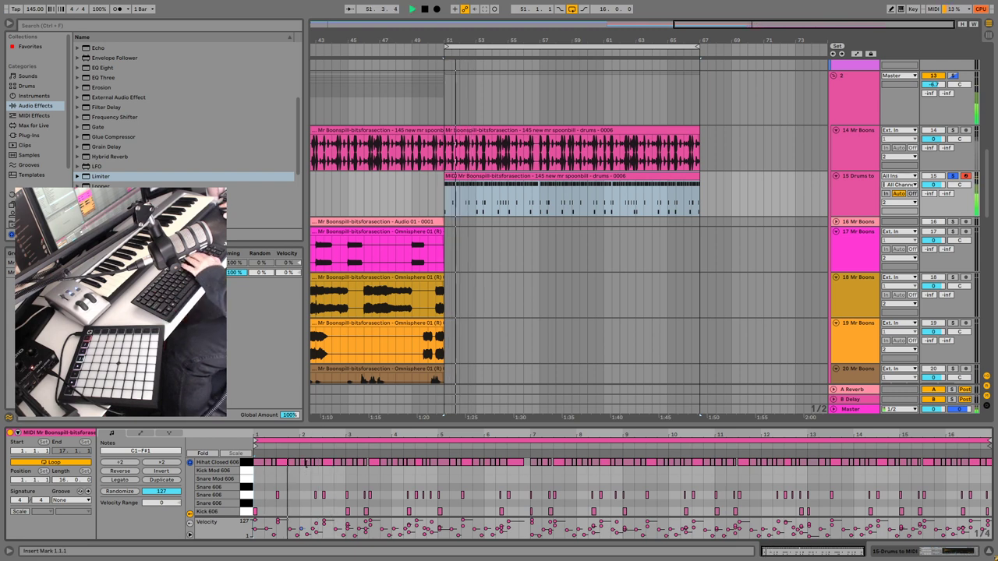
- Delete the hi-hat around 2.1.3, move the snare hit just after 2.2 to the Kick 606 row, and replay the pattern
left_click(309, 463)
key("Delete")
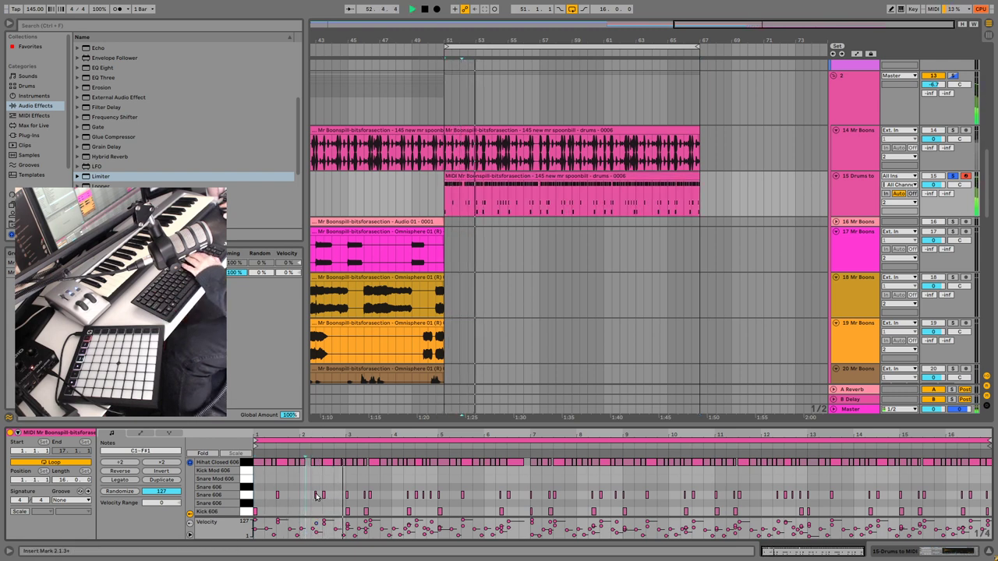
left_click_drag(316, 495, 312, 496)
key("space")
key("space")
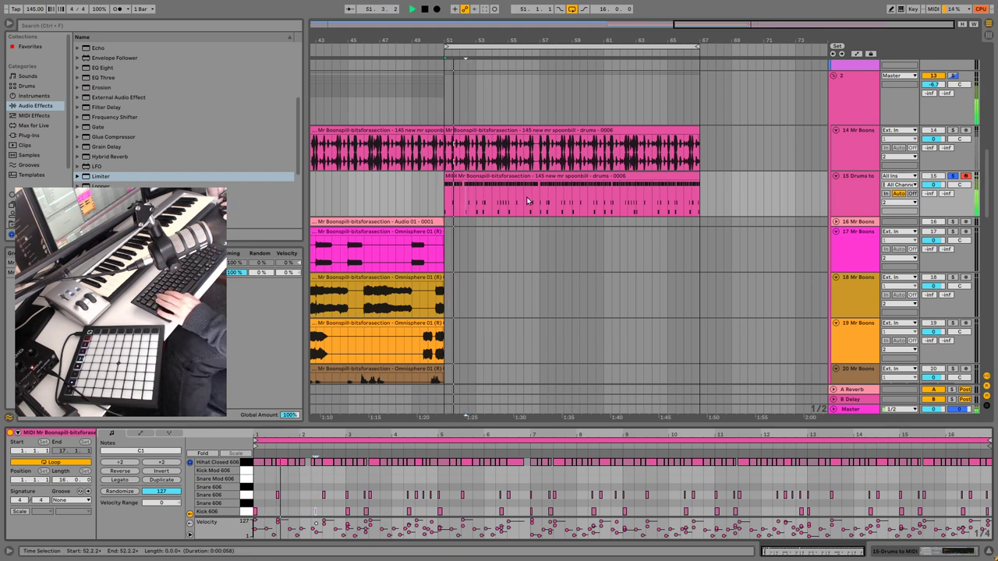
- Split the converted drum clip at bar 53 and delete everything after it up to bar 67
left_click(477, 216)
key("space")
key("ctrl+e")
key("ctrl+shift+Right")
key("Delete")
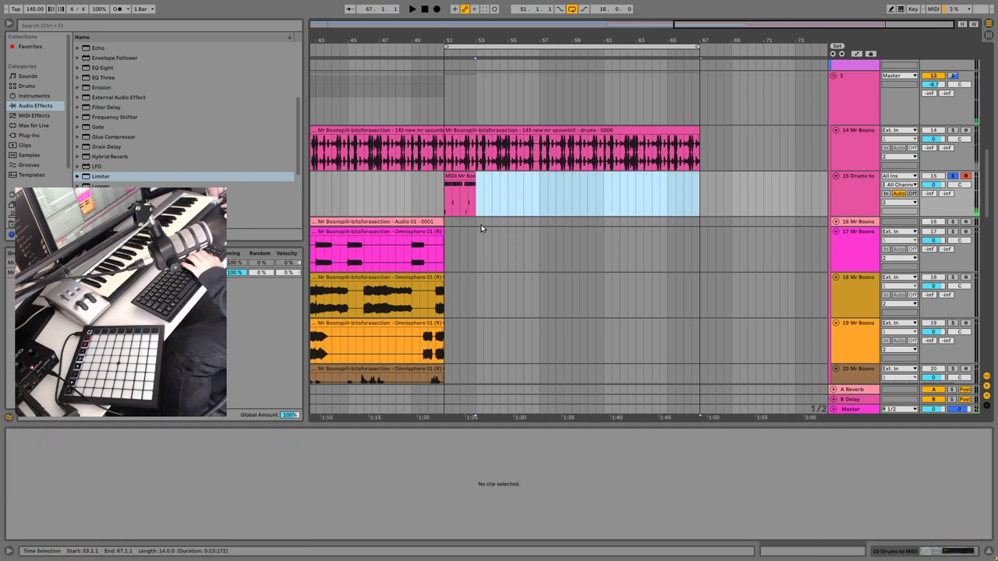
- Try to extend the two-bar drum MIDI clip to bar 67 by stretching its end
left_click(459, 178)
left_click(283, 475)
key("ctrl+a")
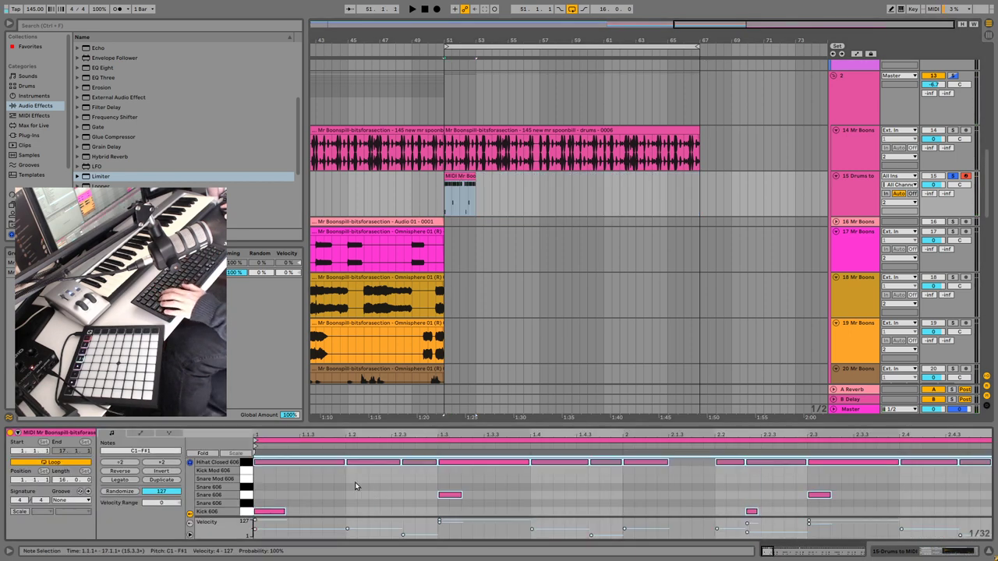
key("space")
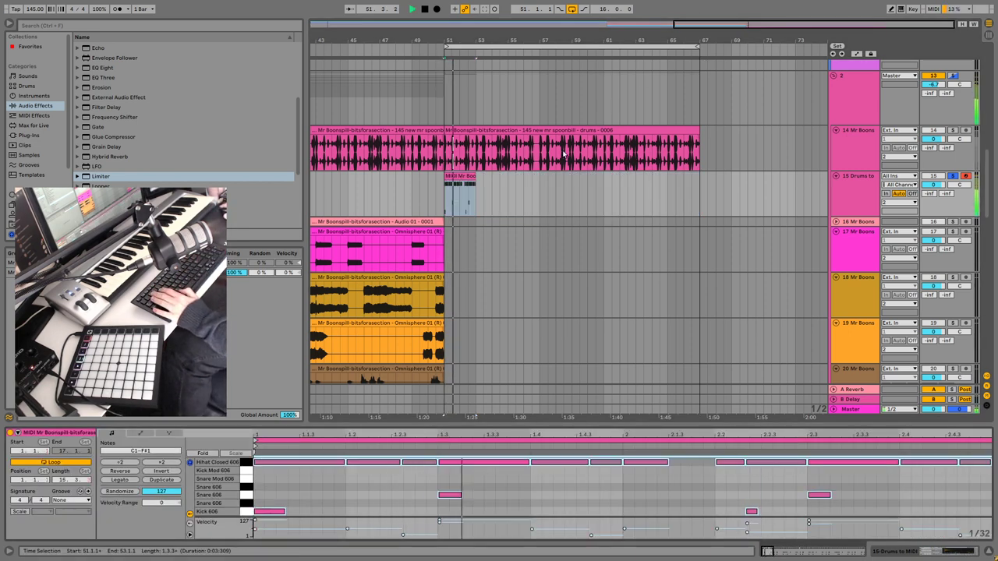
left_click_drag(472, 177, 700, 174)
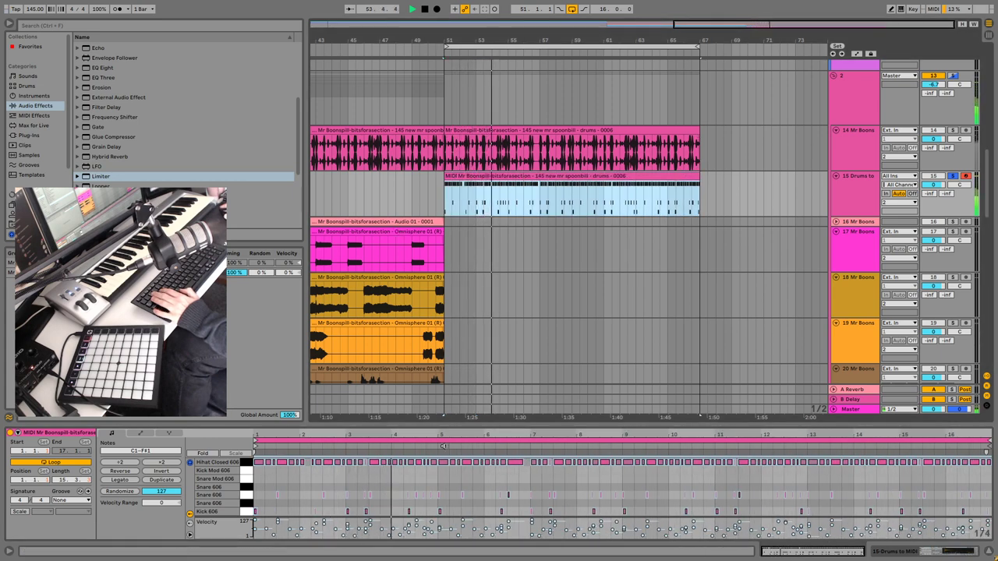
key("ctrl+y")
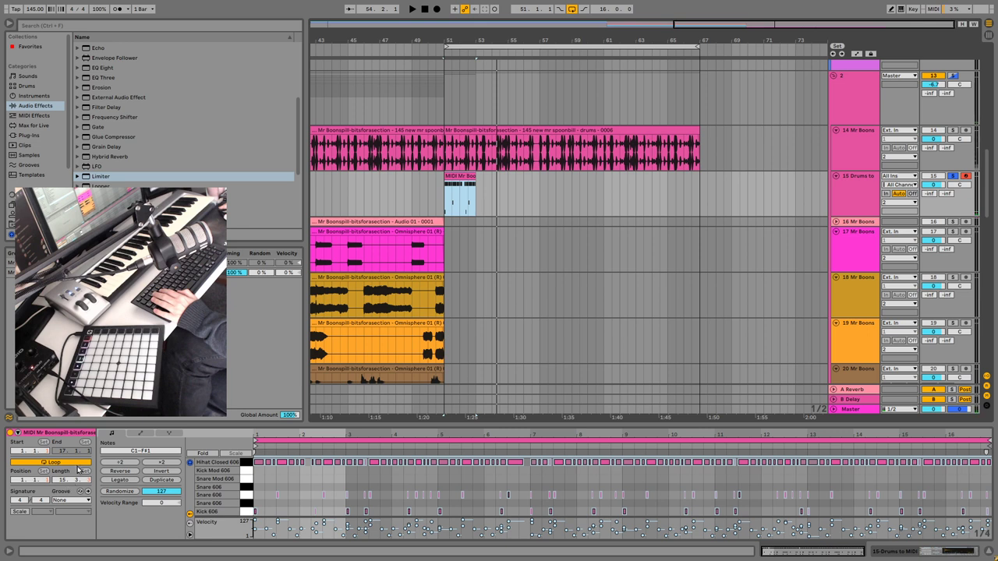
- Set the drum clip's loop to its first two bars and extend the looped clip to bar 67
left_click(346, 479)
left_click_drag(214, 492, 213, 492)
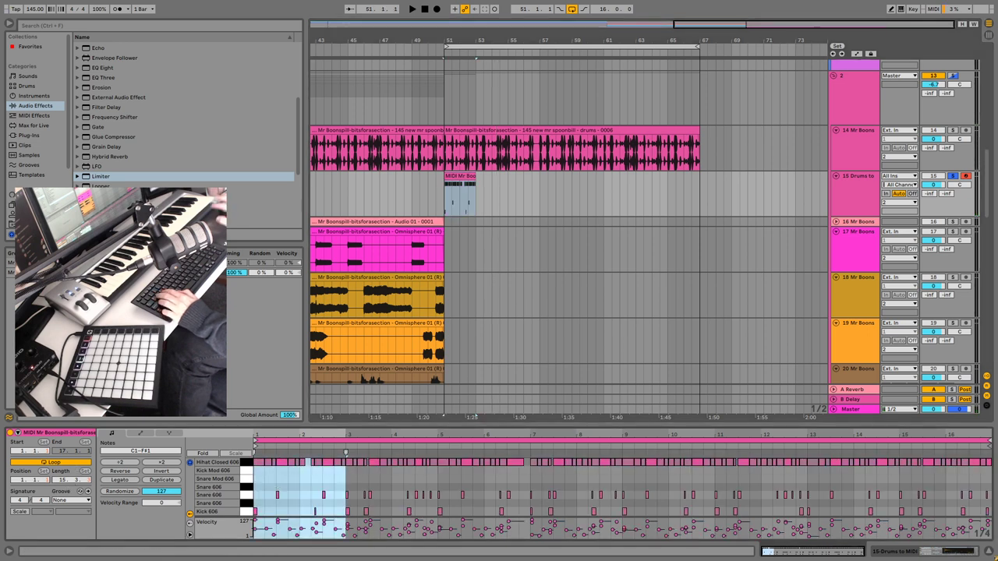
key("ctrl+l")
key("space")
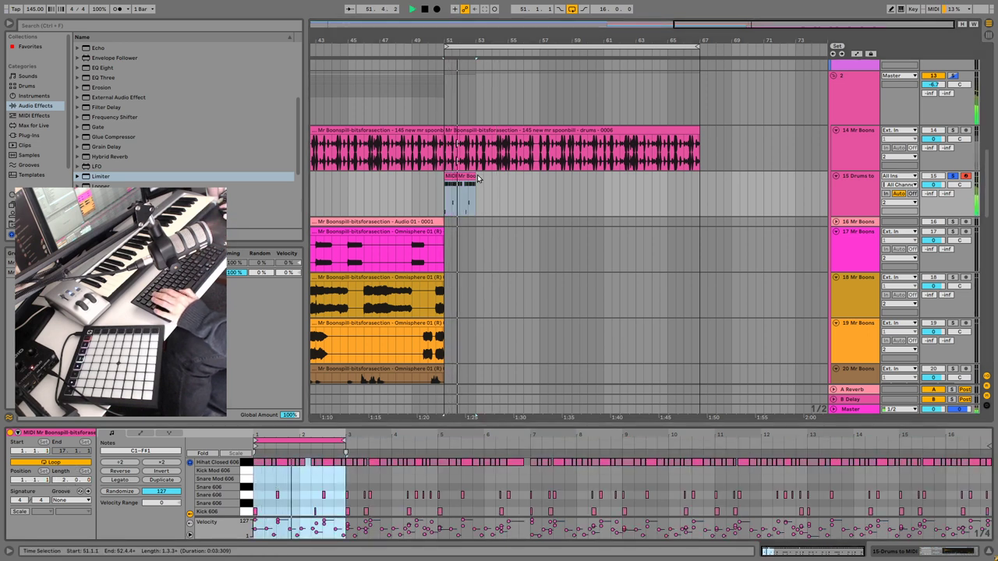
left_click_drag(477, 180, 700, 179)
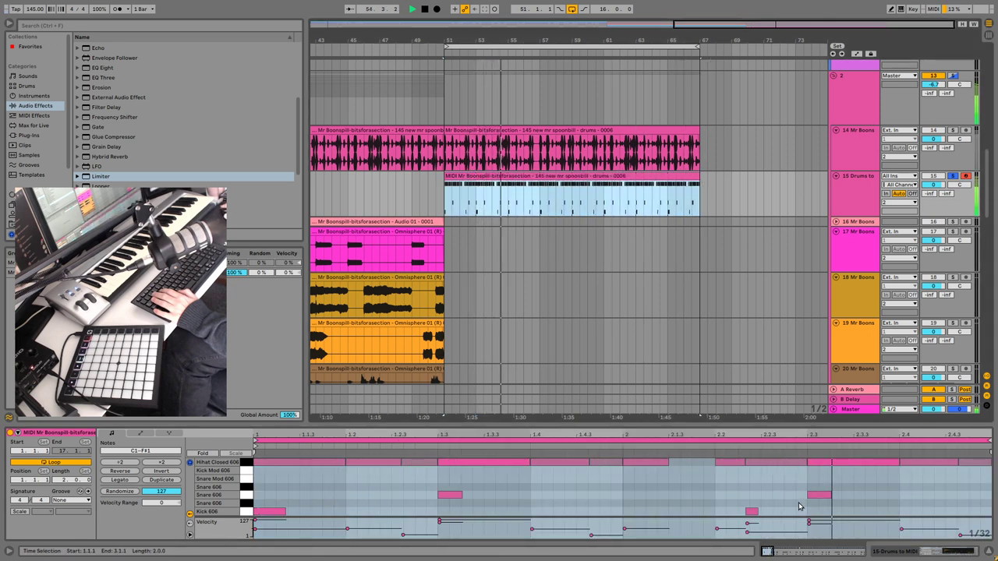
- Move the second-bar kick note to 2.1.1 and play the two-bar drum loop
left_click(753, 511)
key("space")
left_click_drag(754, 512, 627, 515)
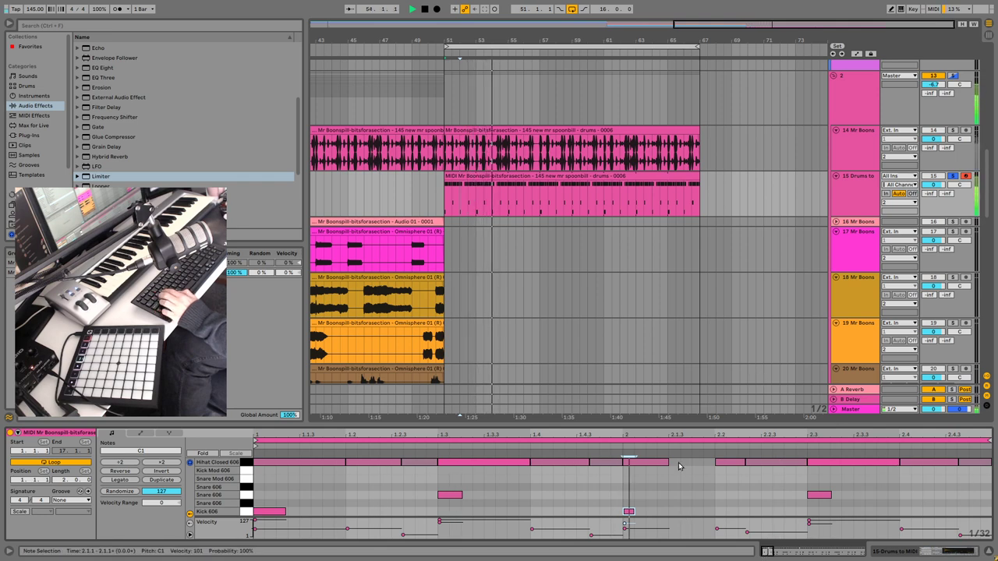
scroll(677, 468, "down", 2)
scroll(674, 471, "up", 3)
scroll(674, 471, "down", 3)
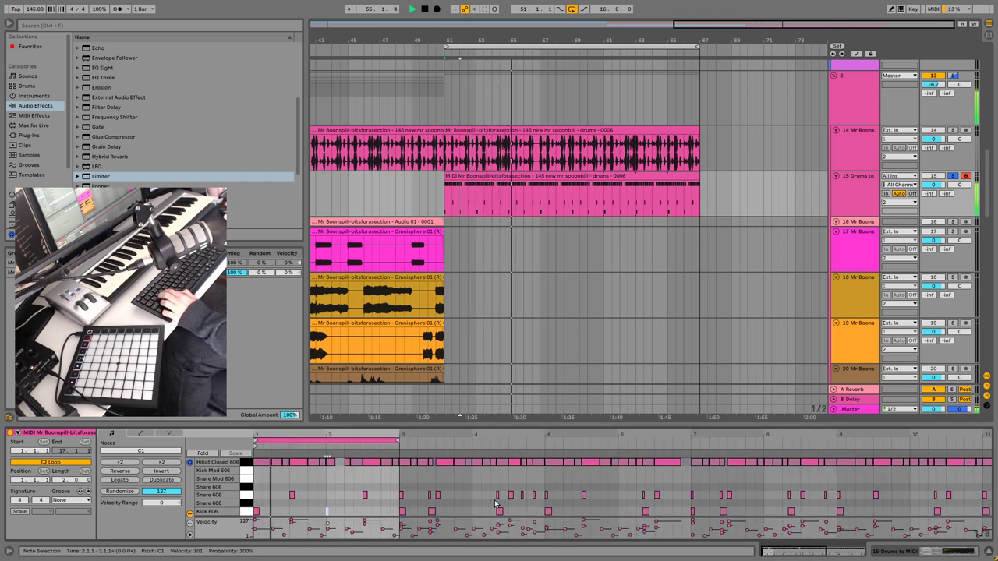
left_click_drag(411, 478, 395, 499)
key("Delete")
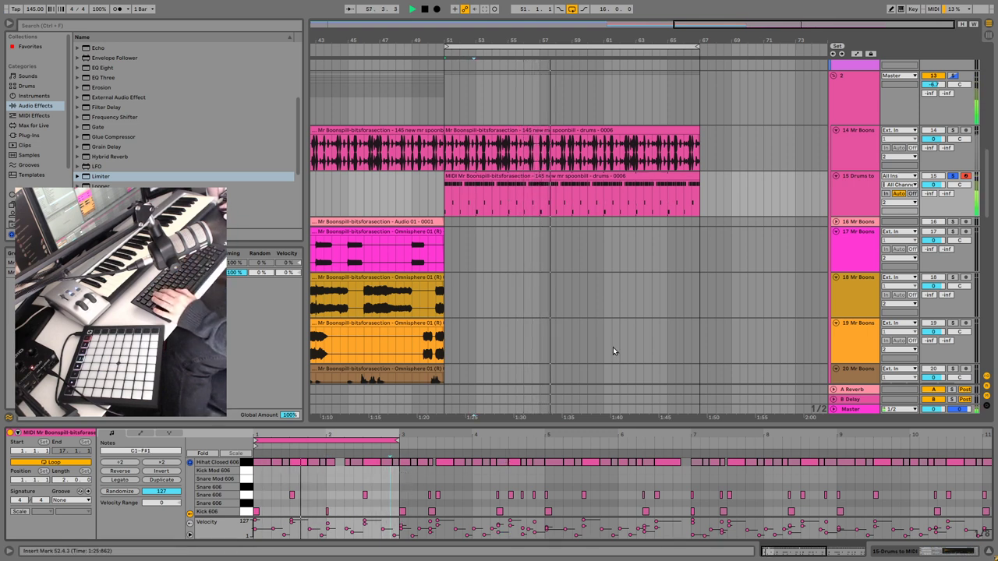
- Compare the converted drums with the original audio, and search all browser results for "808 kick"
left_click(856, 180)
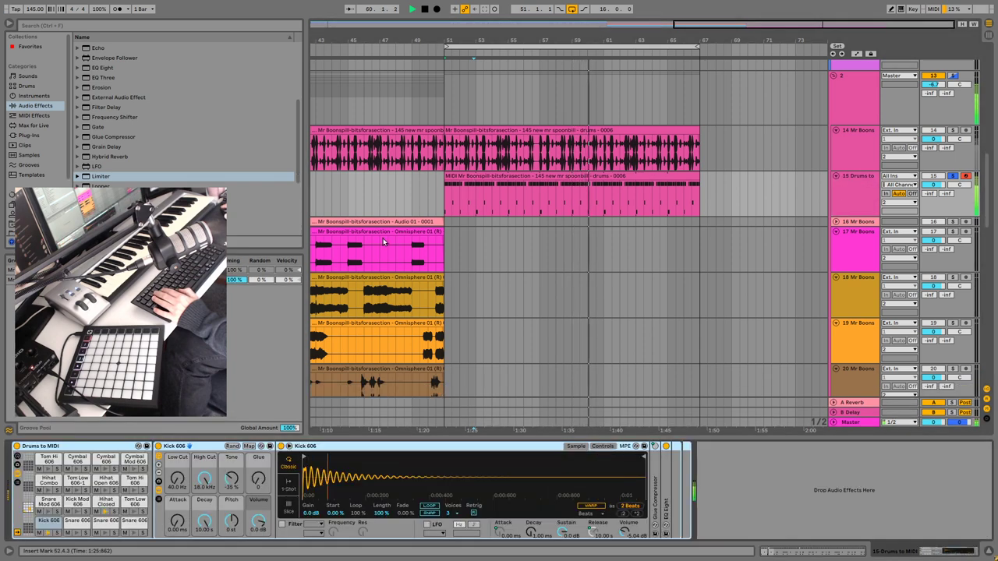
left_click(39, 26)
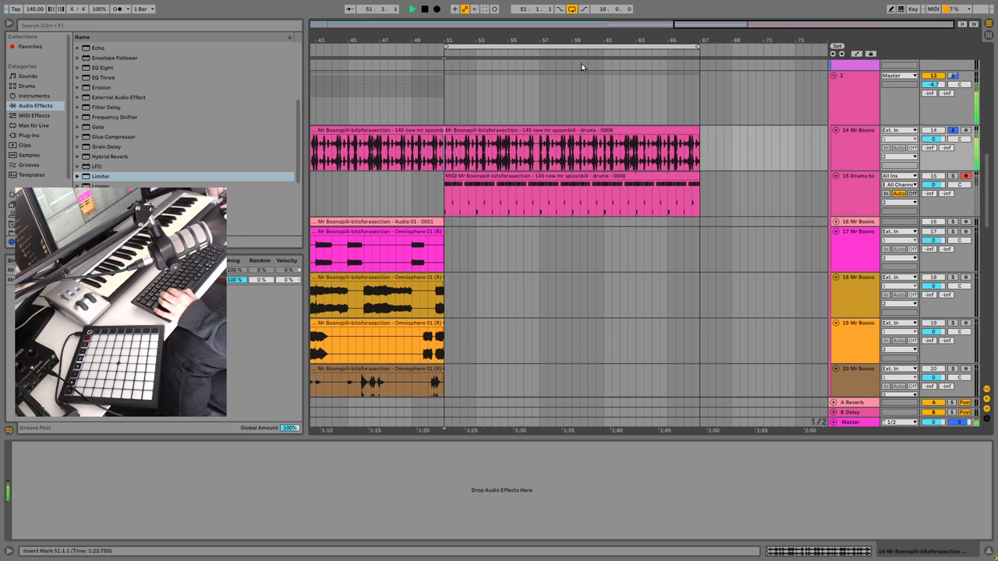
left_click(868, 177)
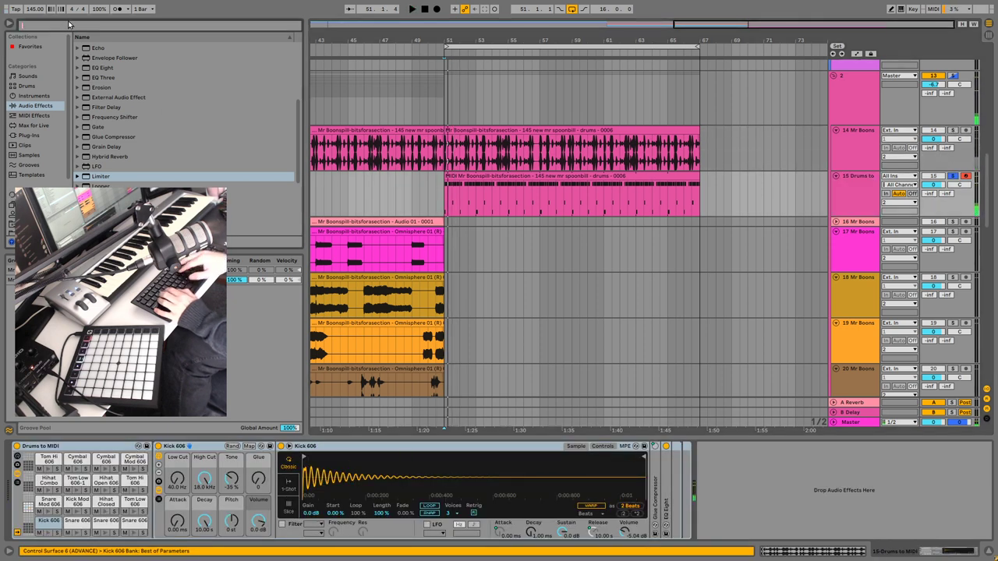
type("808")
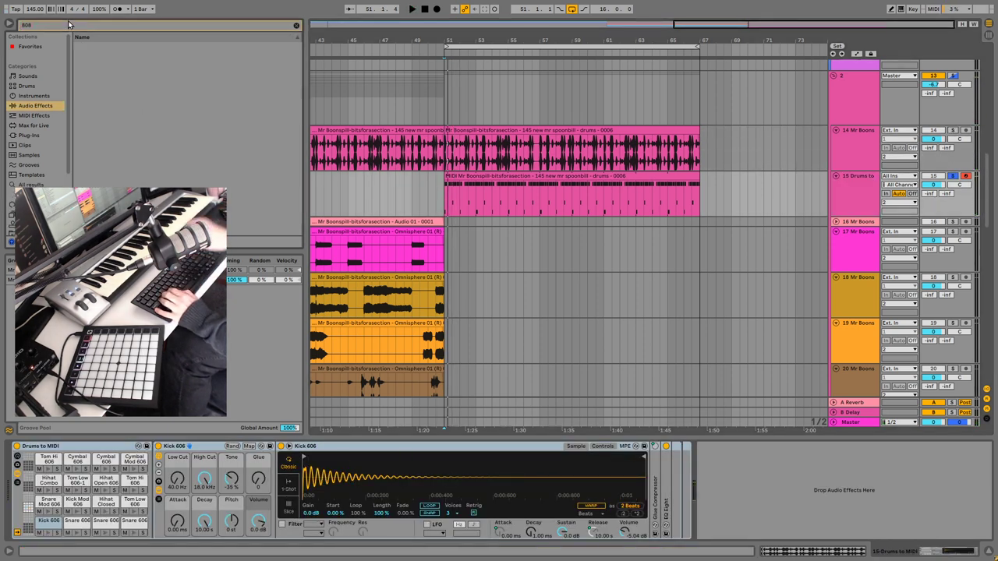
type(" k")
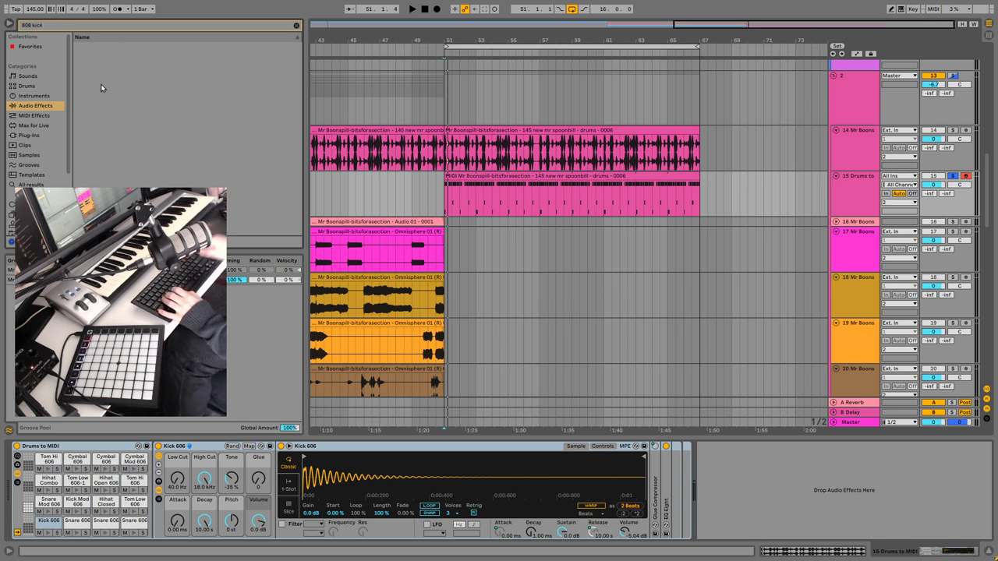
type("ick")
left_click(17, 184)
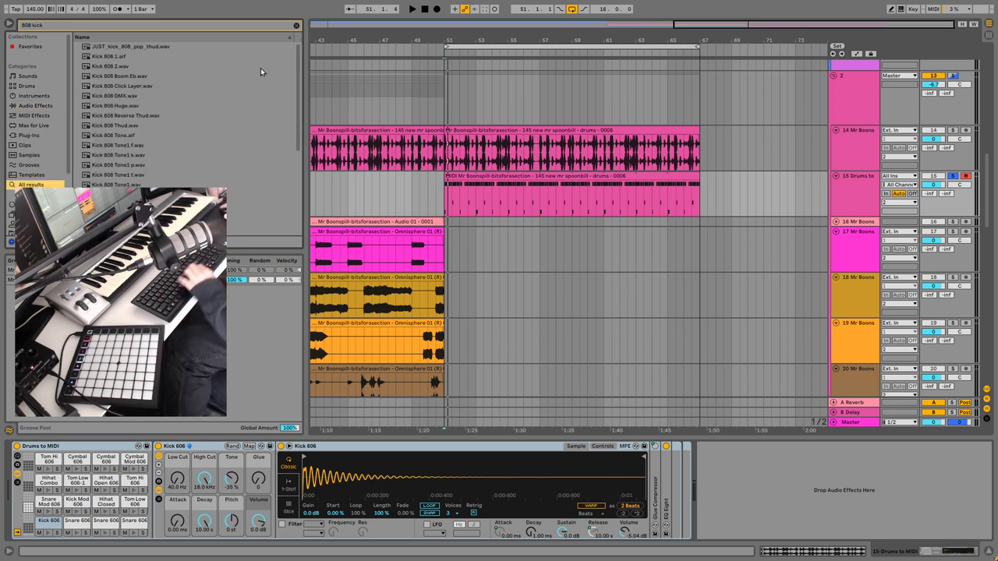
- Audition the first 808 kicks, replace the rack's Kick 606 with Kick 808 2.wav, and play the pattern
left_click(126, 59)
key("Down")
key("Up")
key("Down")
key("Down")
key("Up")
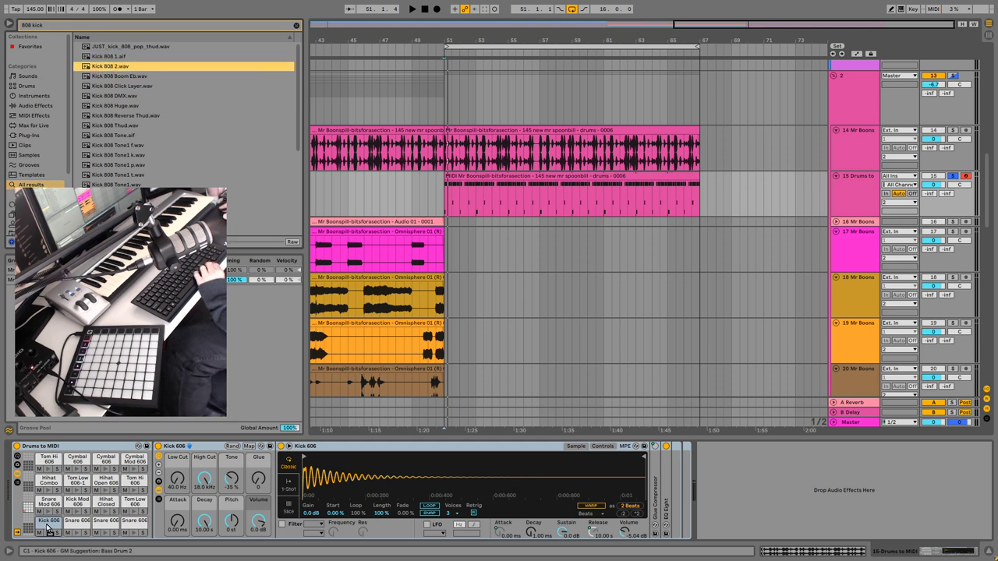
key("Return")
key("space")
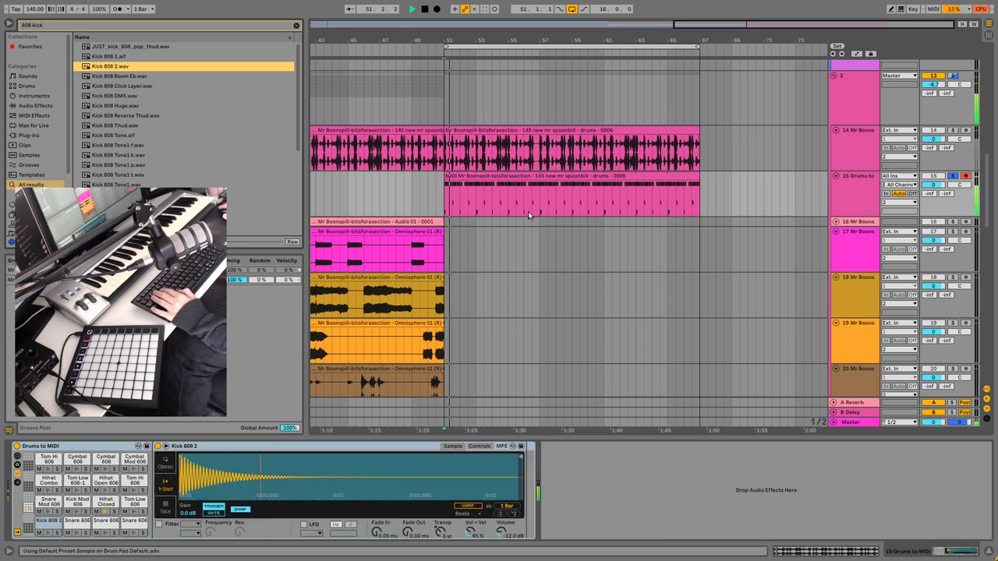
key("space")
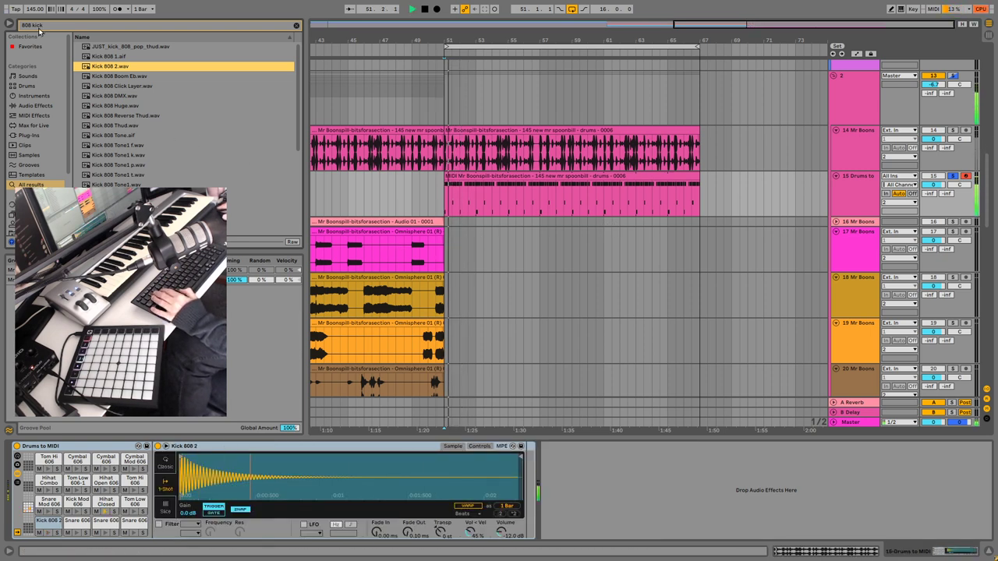
- Search the browser for "clap" and audition the samples near the start of the results
key("ctrl+f")
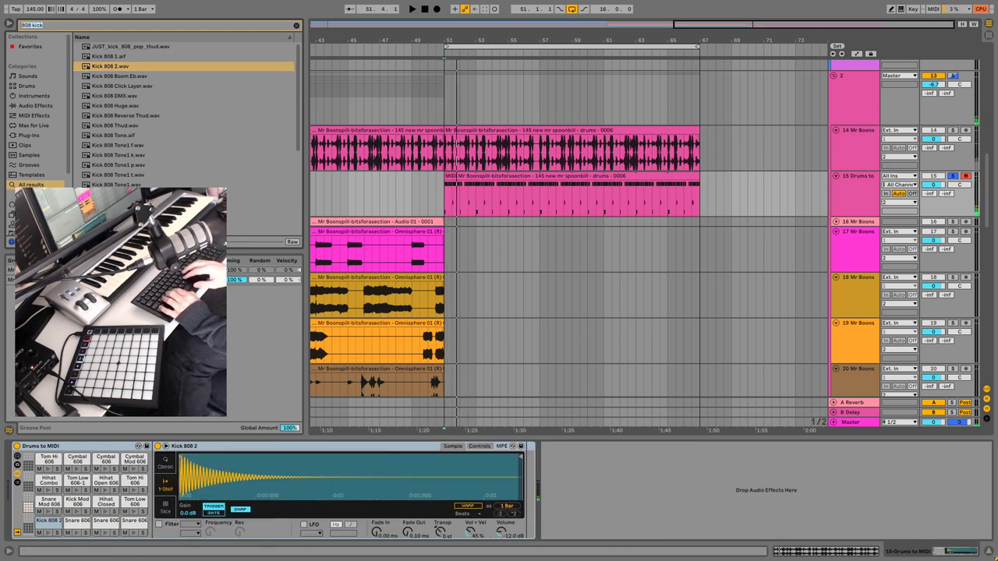
type("clap")
left_click(233, 150)
key("Up")
key("Up")
key("Up")
key("Up")
key("Up")
key("Up")
key("Up")
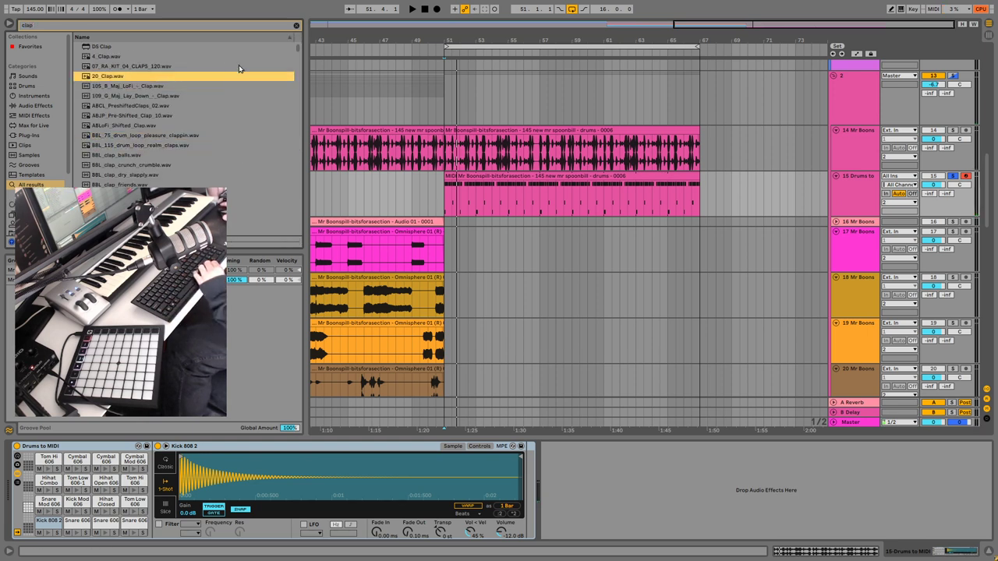
- Audition the claps further down the results, through the IQ_813_HCB and jh_clap_one_shot samples
left_click_drag(297, 52, 297, 139)
left_click(204, 155)
key("Up")
key("Up")
scroll(204, 155, "down", 1)
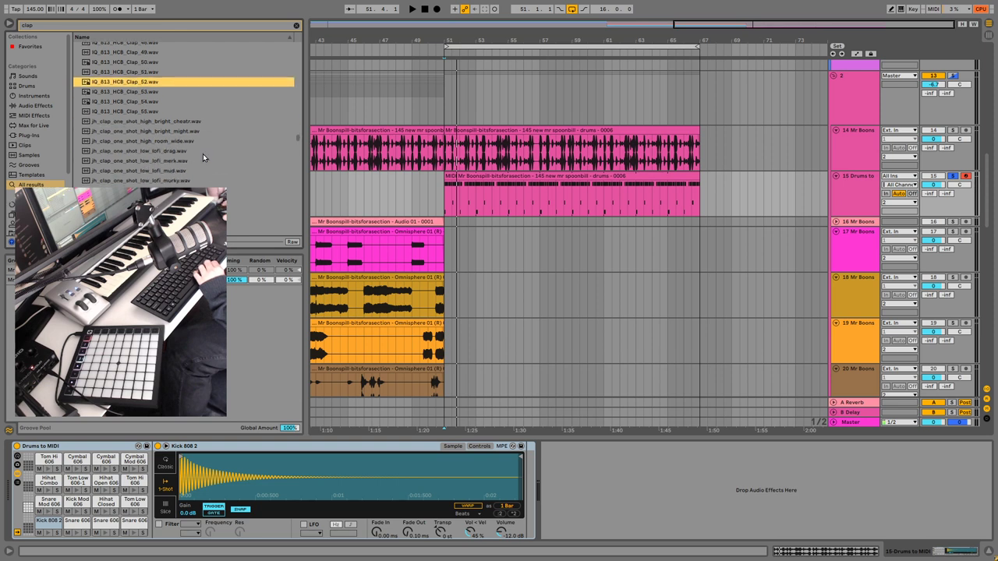
key("Down")
key("Down")
key("Down")
key("Down")
key("Down")
key("Down")
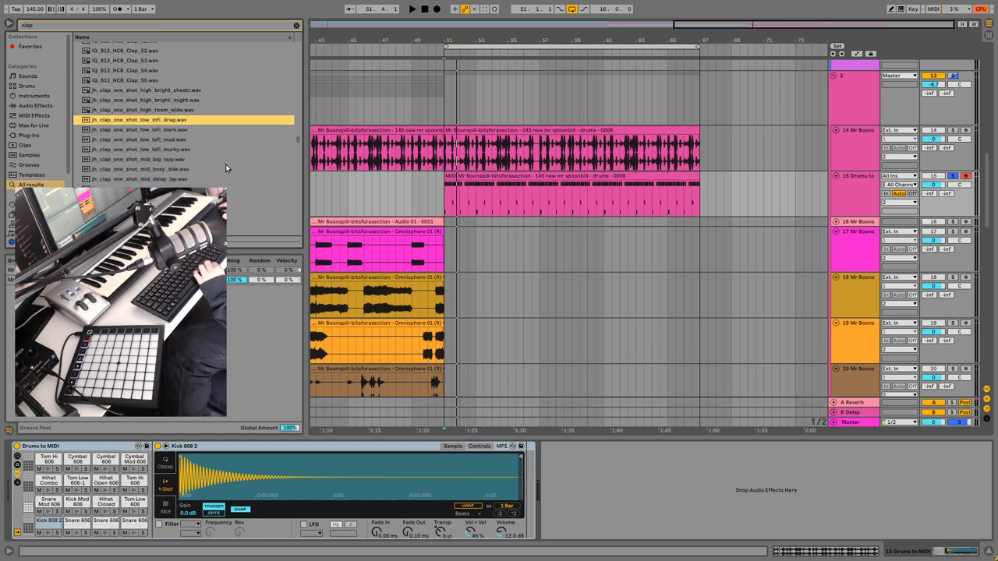
key("Down")
key("Down")
key("Down")
key("Down")
key("Down")
key("Down")
key("Down")
key("Down")
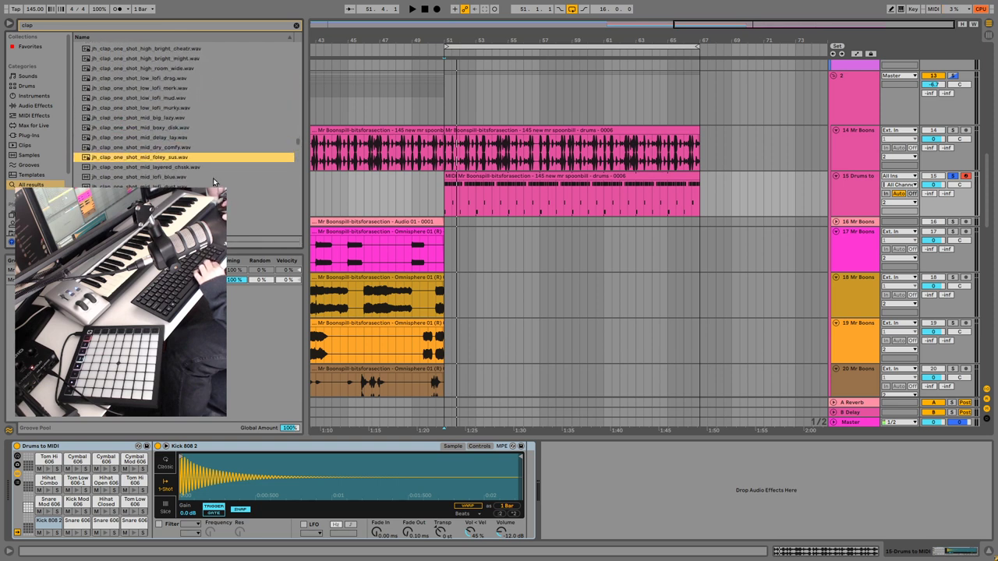
- Replace the rack's C#1 and D1 Snare 606 sounds with jh_clap_one_shot_mid_dry_comfy.wav and play the drum pattern after each swap
key("Up")
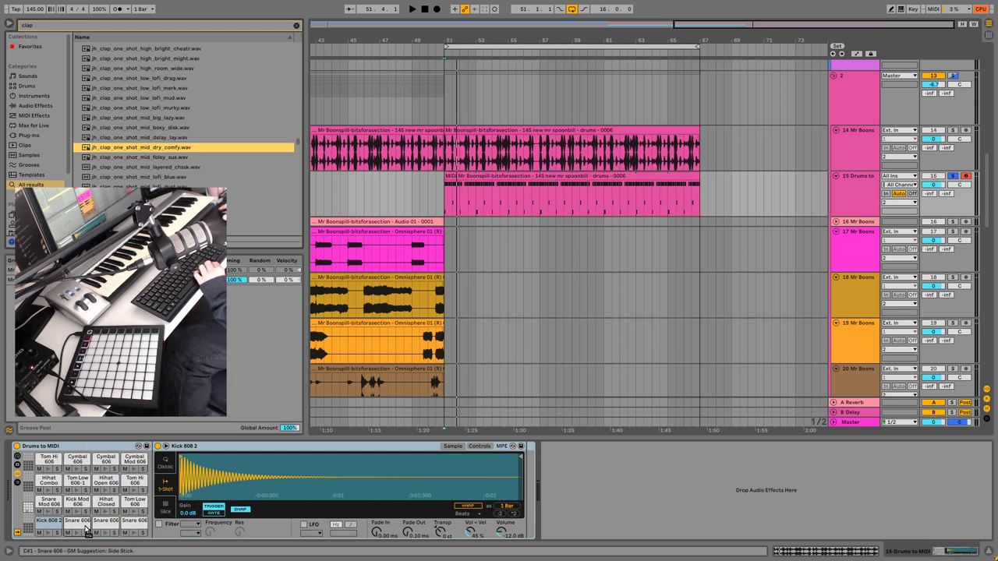
left_click_drag(86, 528, 87, 528)
key("space")
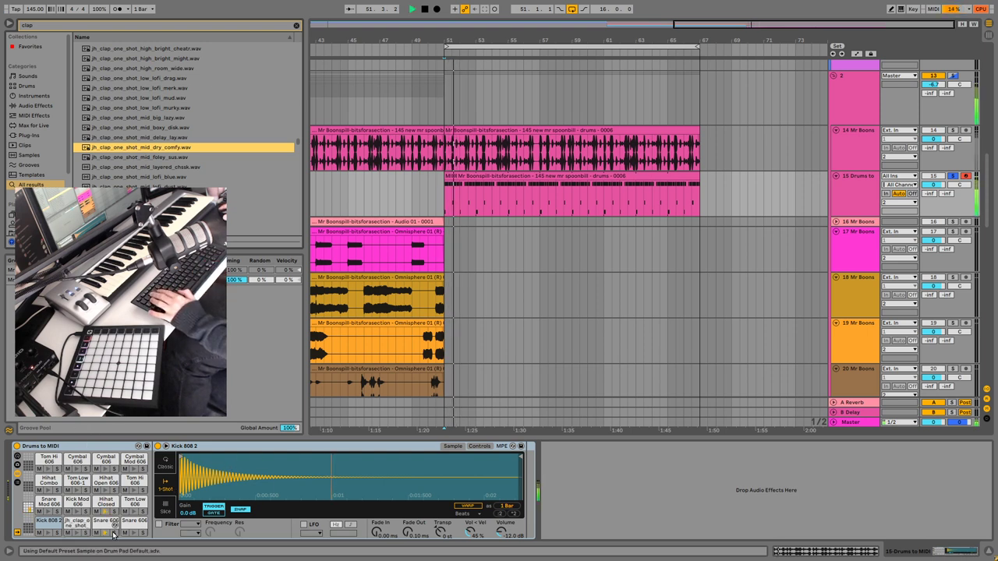
key("space")
left_click(122, 146)
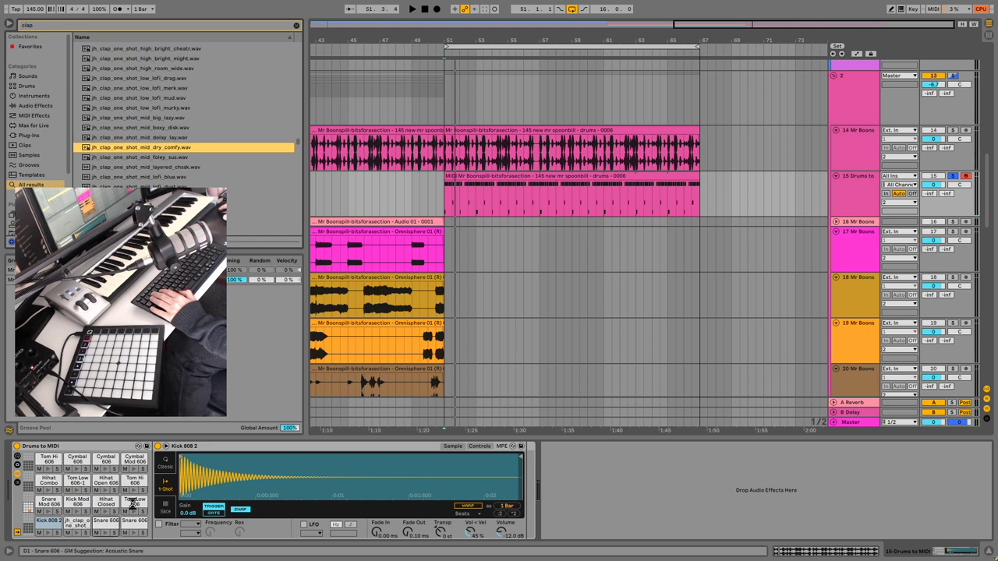
key("Return")
key("space")
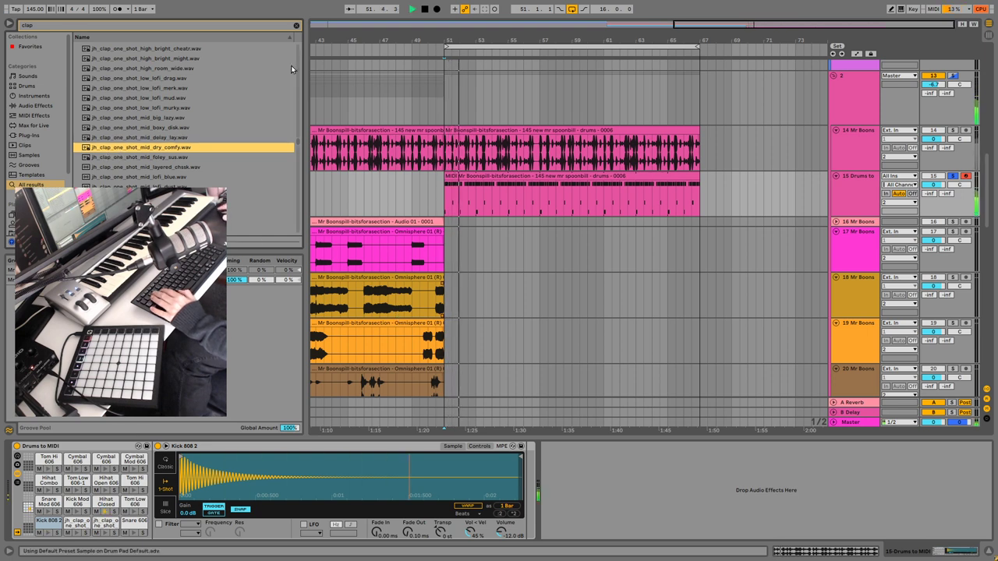
key("space")
- Audition the remaining jh_clap_one_shot samples and the KSHMR claps through KSHMR_Claps_07_-_Tightest_Clap.aif
key("Down")
key("Down")
key("Down")
key("Down")
key("Down")
key("Down")
key("Down")
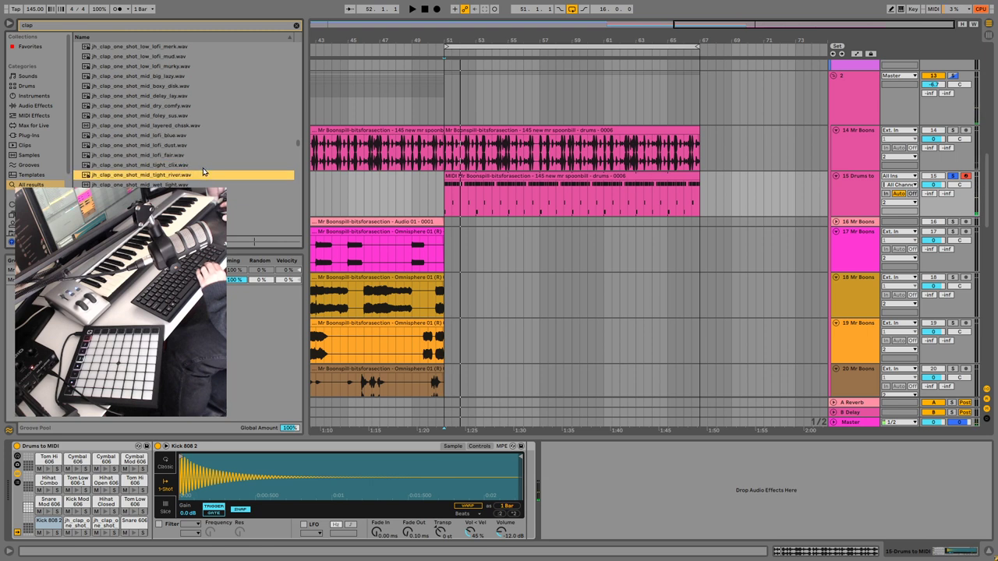
key("Down")
key("Down")
key("Down")
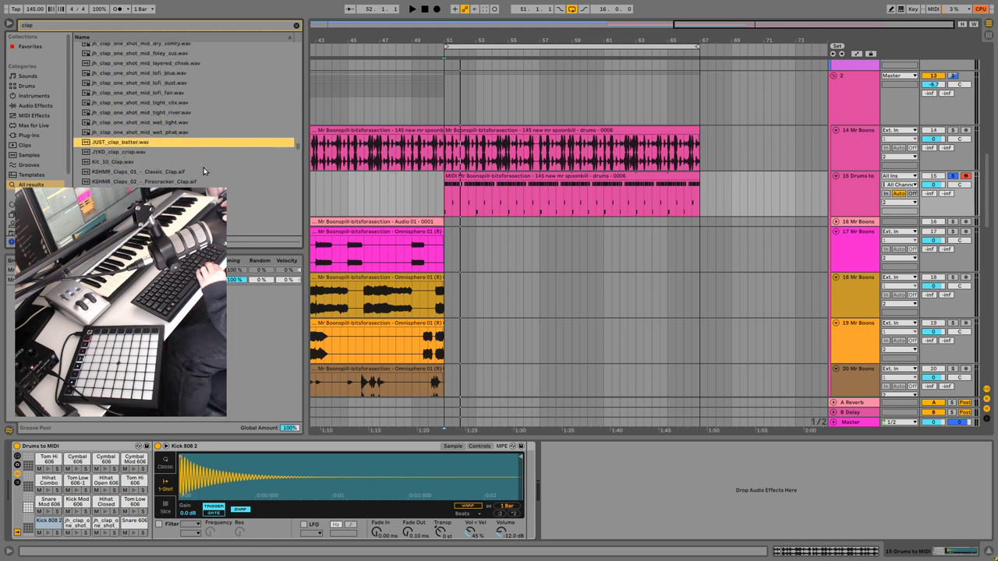
key("Down")
key("Down")
key("Down")
key("Down")
key("Down")
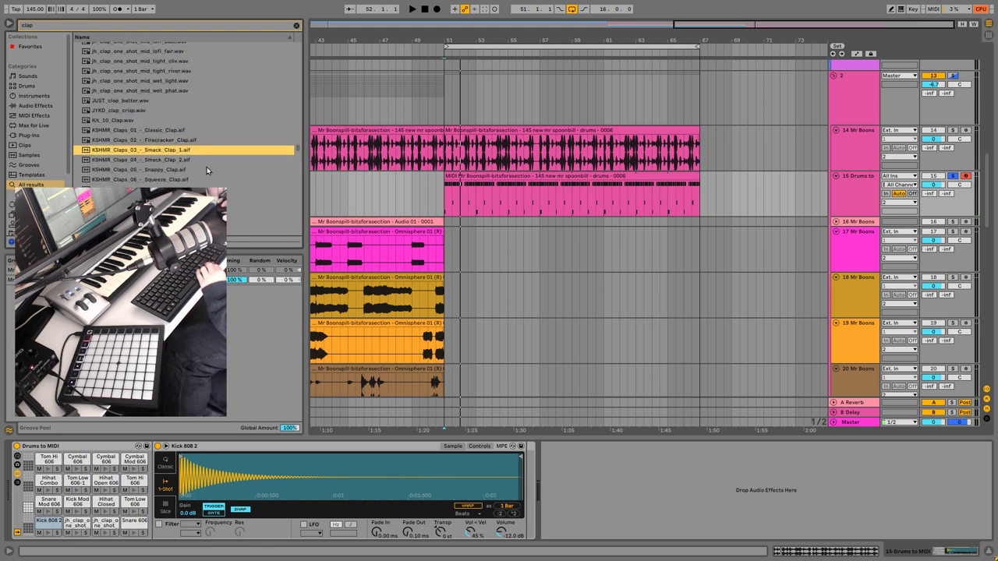
key("Down")
key("Down")
key("Down")
key("Down")
key("Down")
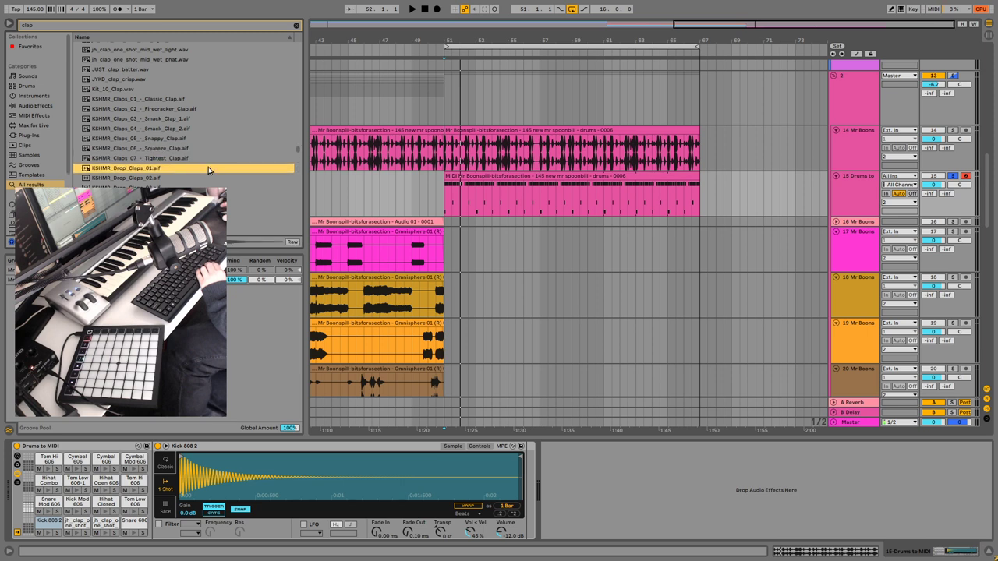
key("Up")
- Play the drum loop with the new claps and unsolo the drum track and its group to hear the full arrangement
key("space")
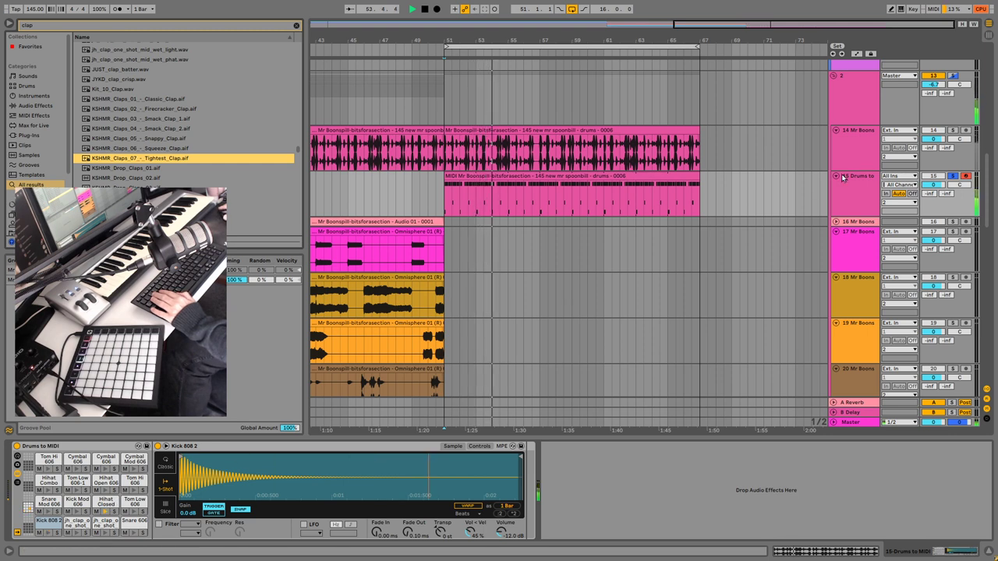
key("space")
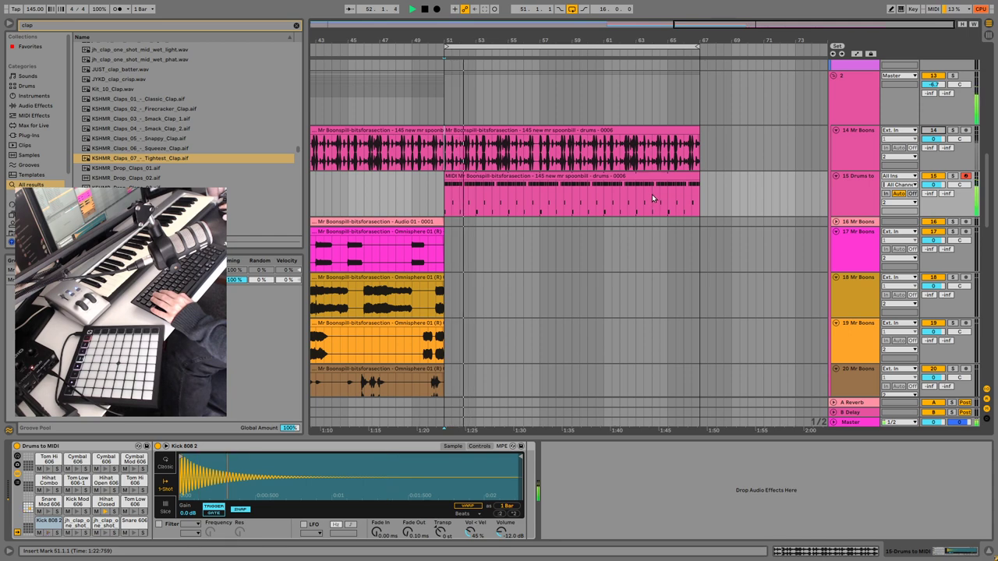
- Remove the kick note at 2.1.1 from the two-bar drum clip and play the section with instrument track 35 muted
double_click(483, 179)
left_click_drag(621, 503, 647, 516)
scroll(757, 196, "down", 15)
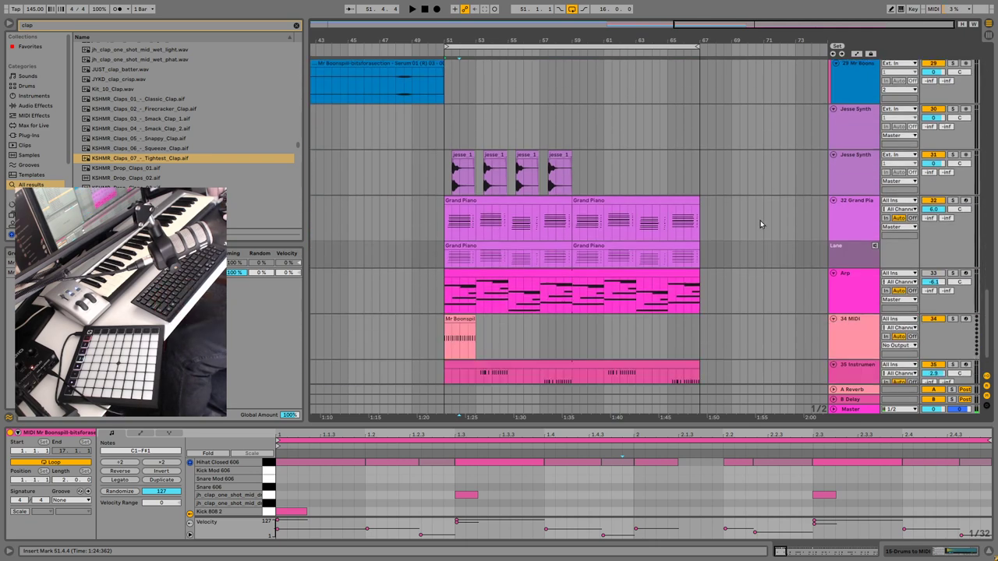
scroll(726, 270, "down", 1)
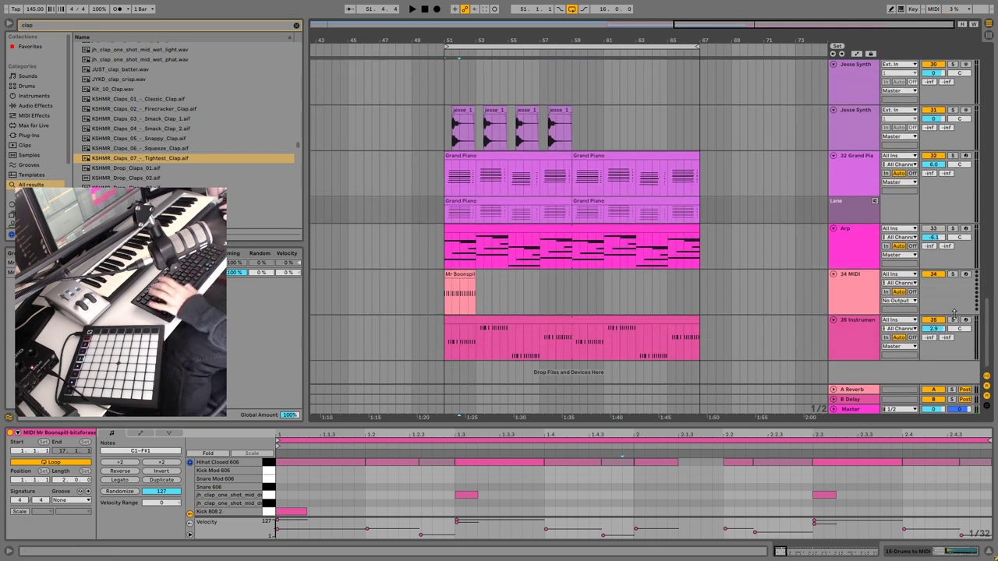
key("space")
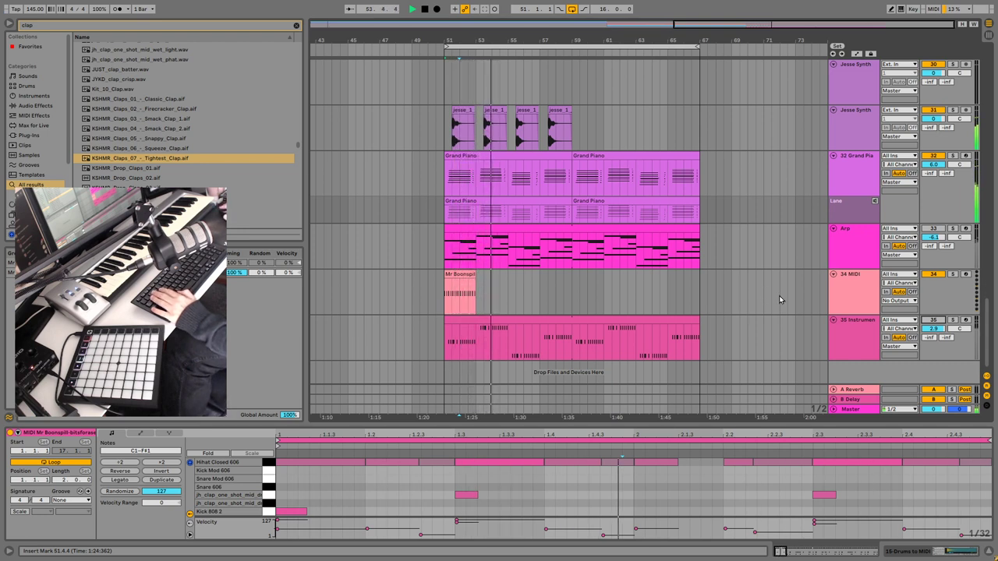
- Move the first kick note in the drum clip to 1.2.1, checking the rhythm by playing the loop
scroll(961, 163, "up", 15)
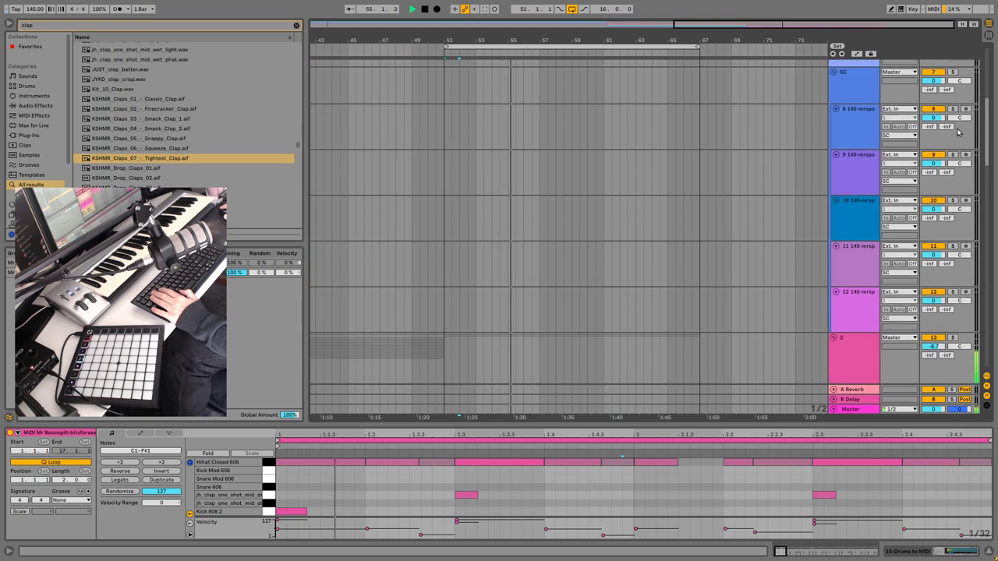
left_click(501, 278)
key("space")
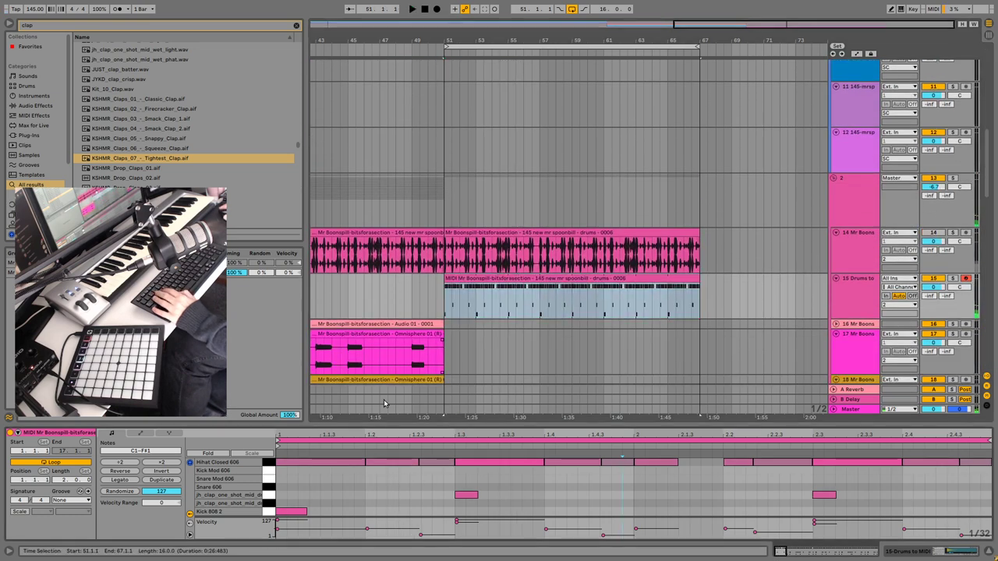
left_click_drag(350, 506, 296, 524)
key("Right")
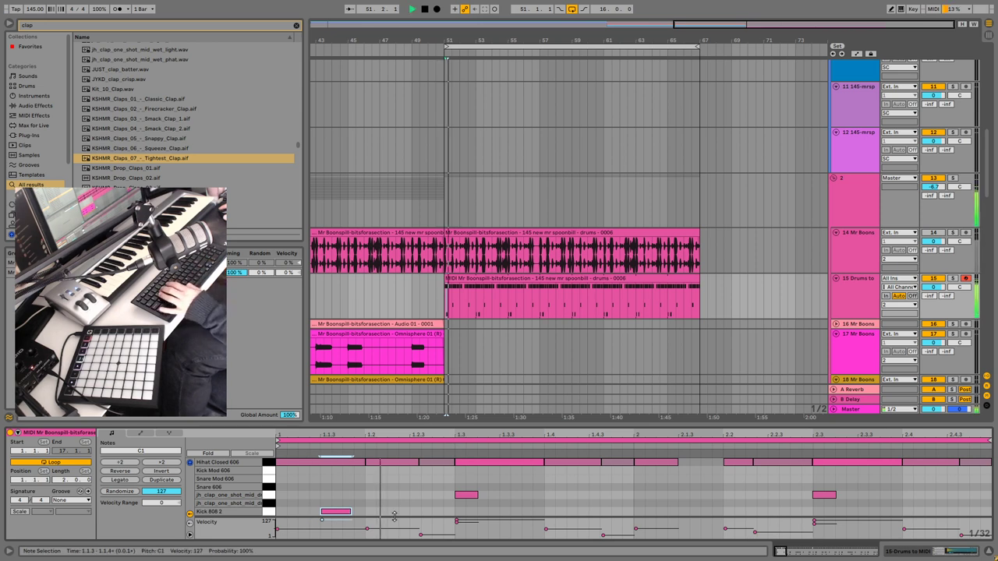
left_click_drag(339, 513, 351, 513)
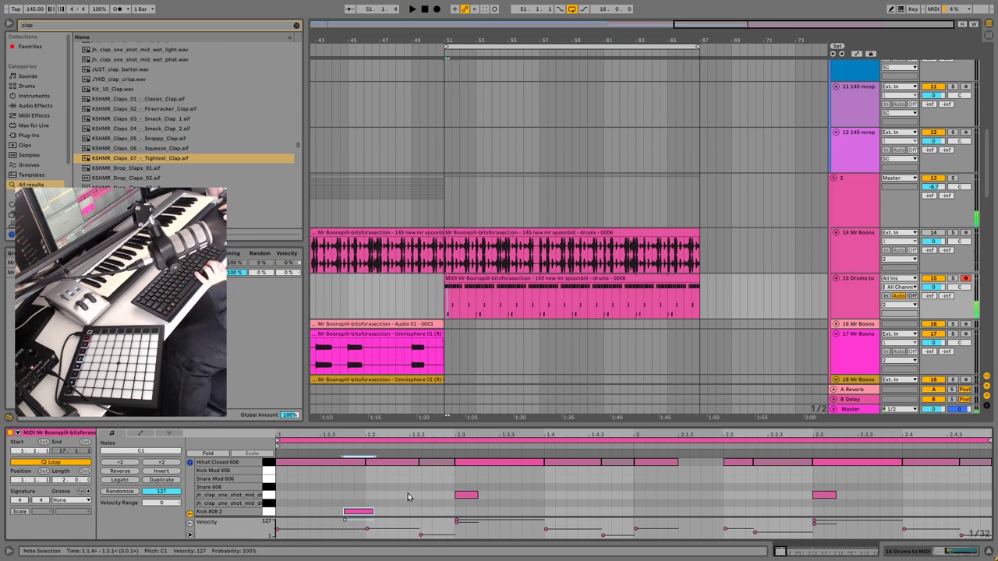
key("space")
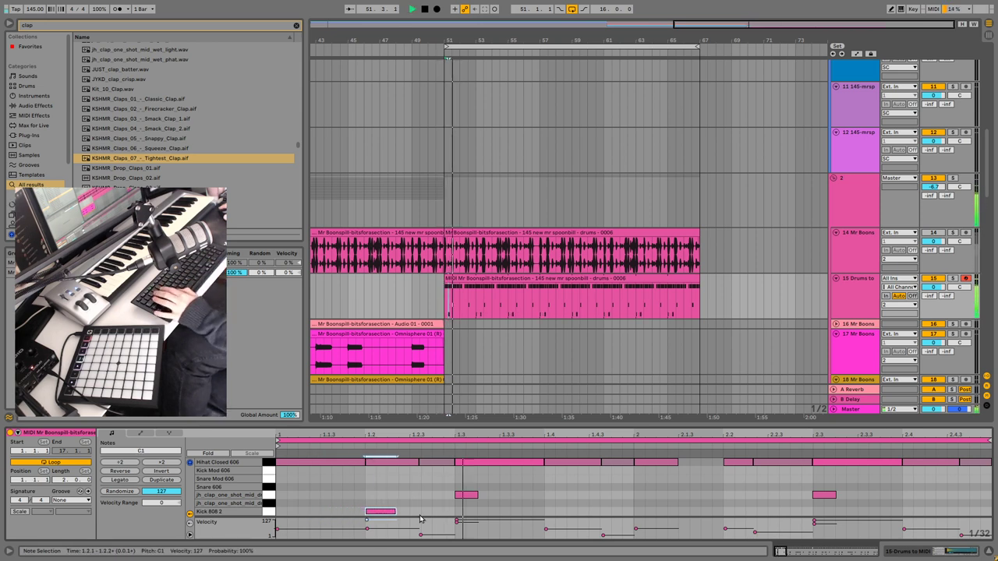
- Lengthen the kick note at 1.2.1 to a duration of 0.0.3 and play the drum loop
left_click_drag(395, 512, 431, 512)
scroll(412, 388, "down", 2)
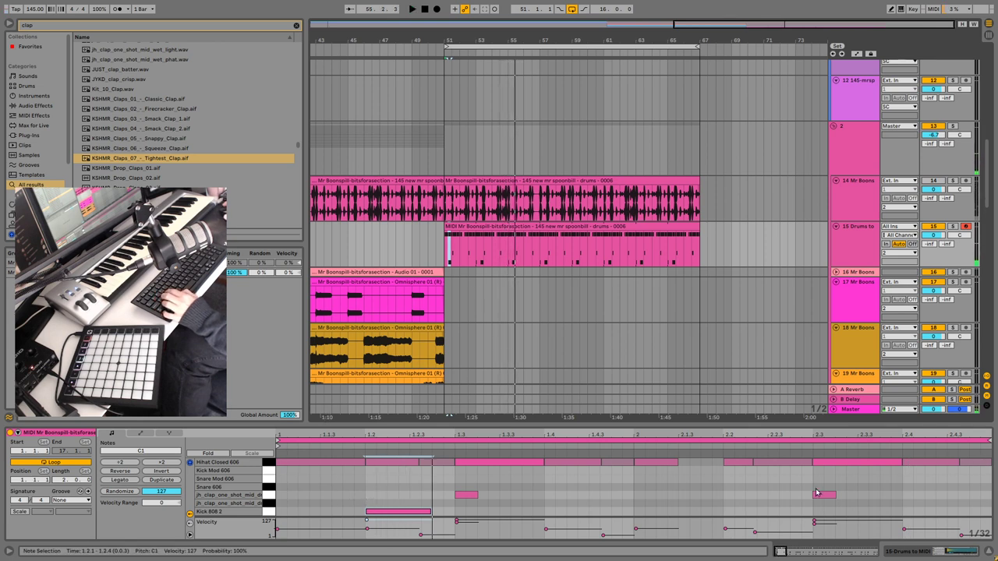
key("x")
left_click_drag(378, 511, 358, 522)
key("Delete")
key("space")
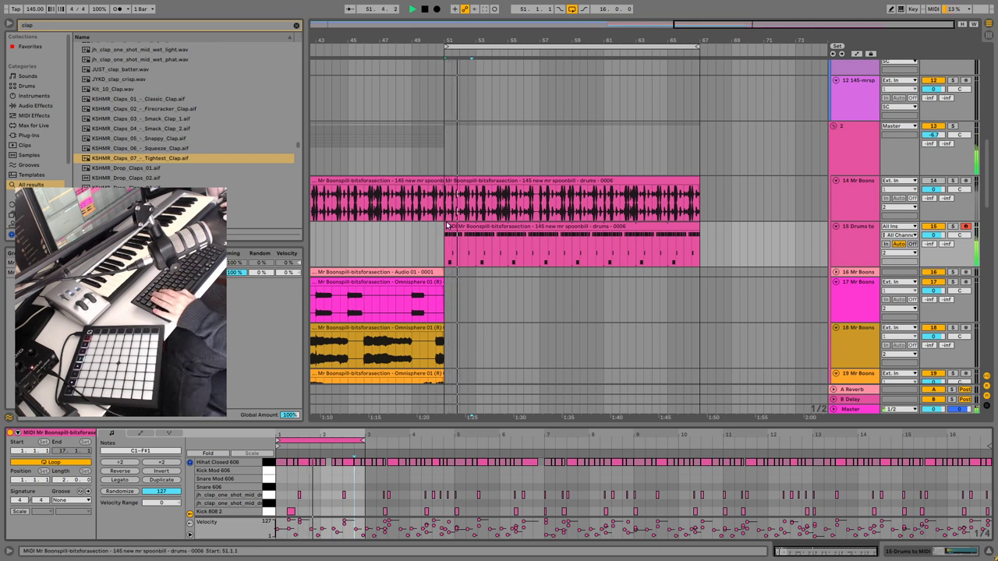
- Try shifting the second-bar clap note half a beat later and play the loop
key("space")
left_click(364, 493)
left_click_drag(337, 431, 331, 491)
left_click_drag(395, 482, 370, 513)
key("space")
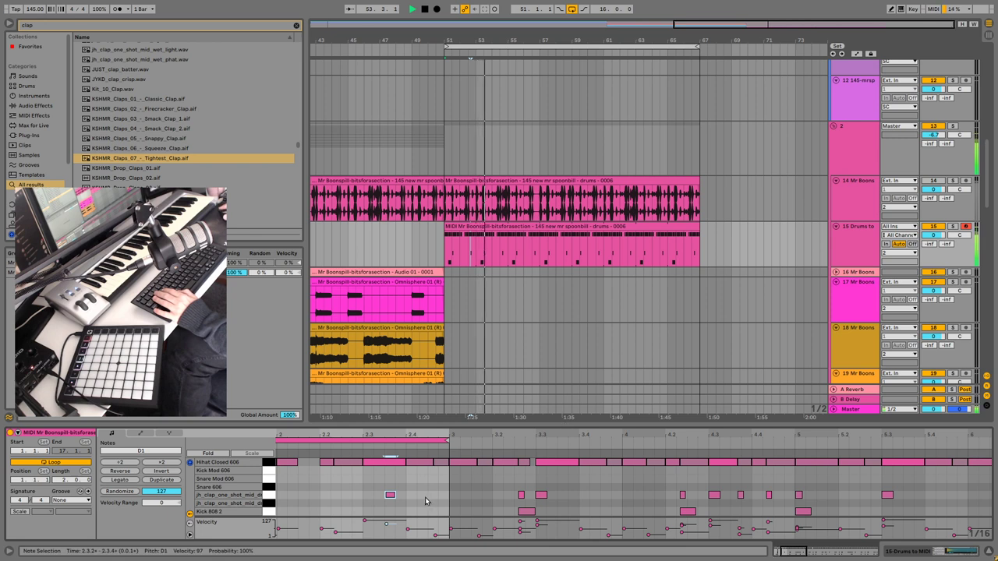
- Move the second-bar clap note earlier to 2.2.3 and play the drum loop
key("space")
key("Left")
key("Left")
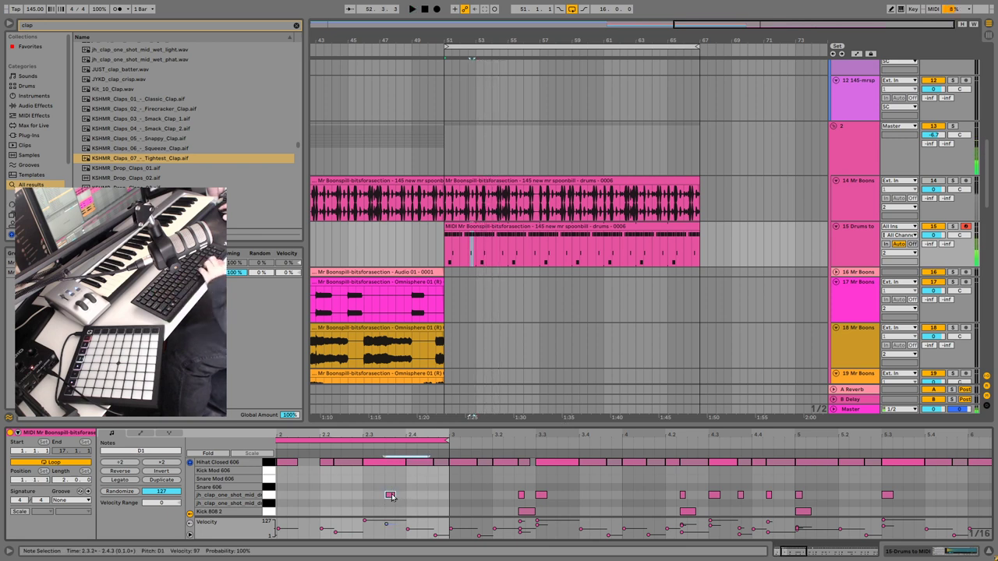
key("Left")
key("space")
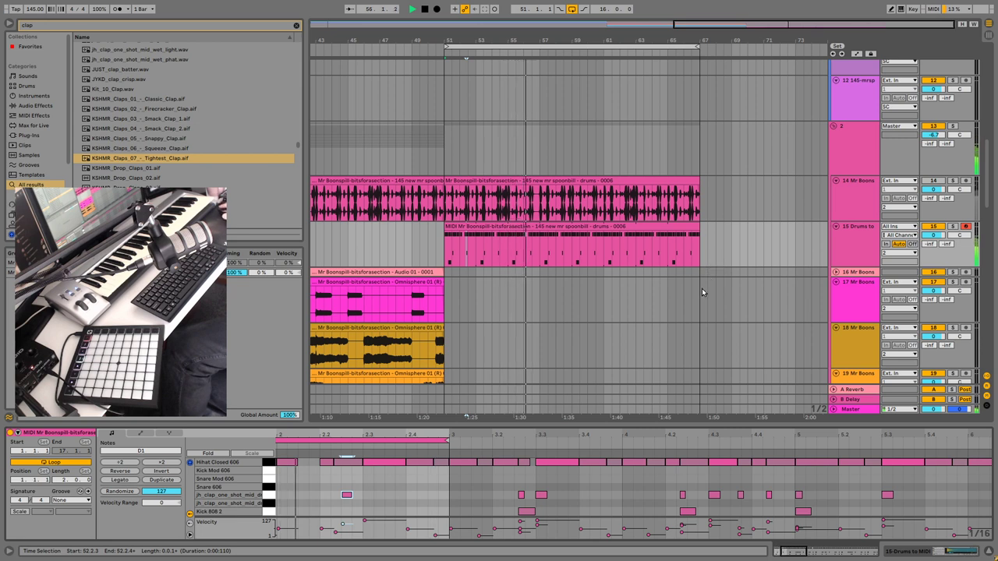
- Show the devices of the Drums to MIDI track and search the browser for "hat"
double_click(859, 232)
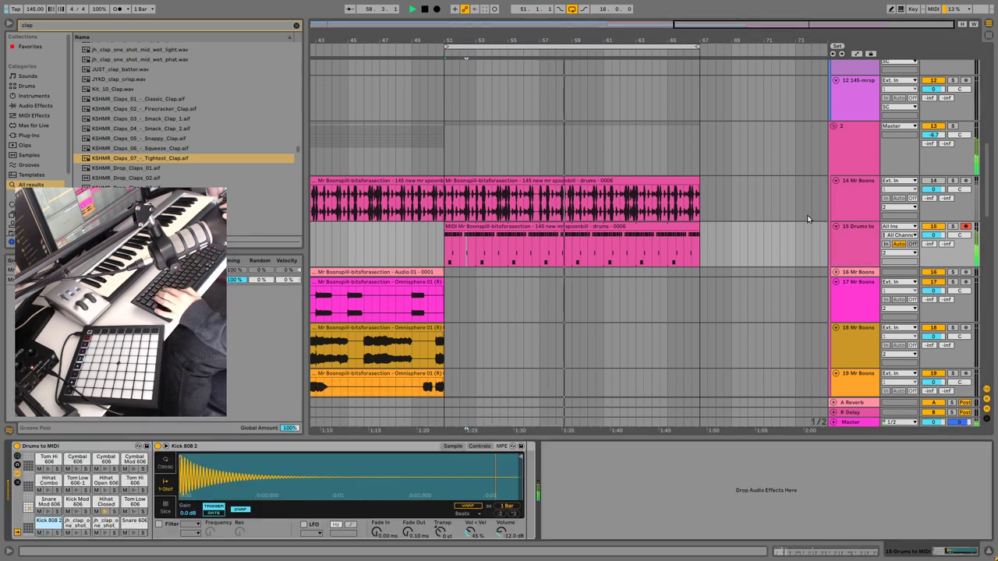
key("space")
left_click(62, 26)
type("hat")
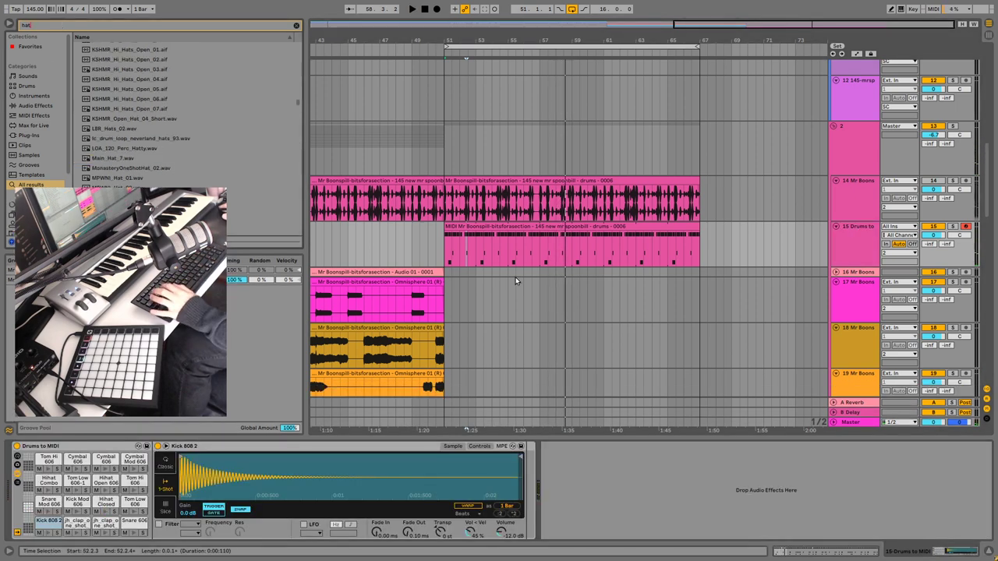
- Audition hat samples from MPWNI_Hat_01.wav down to the vt2 drum loops and closed synthetic hats
left_click(174, 173)
scroll(177, 173, "down", 10)
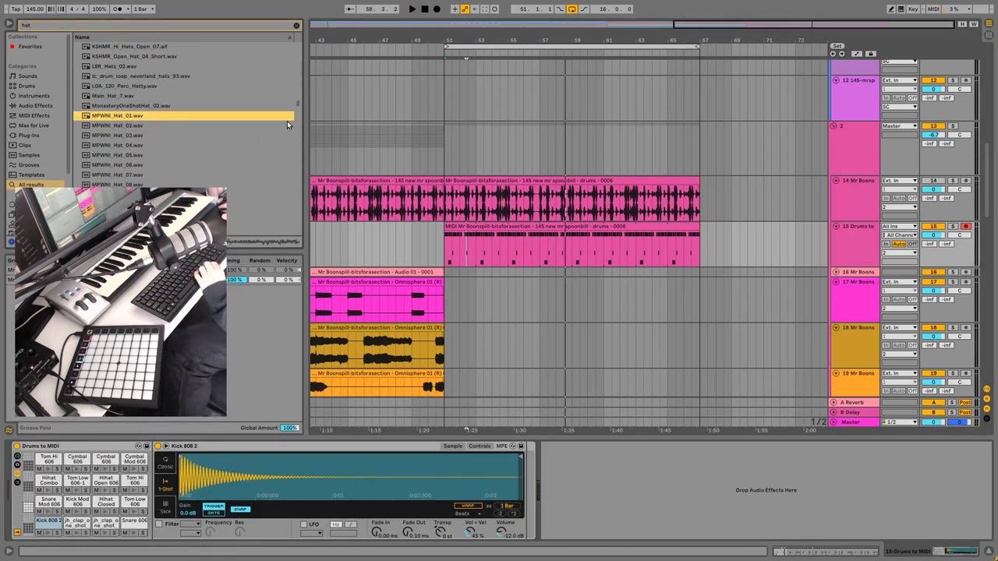
left_click(221, 173)
left_click(222, 163)
scroll(222, 166, "down", 1)
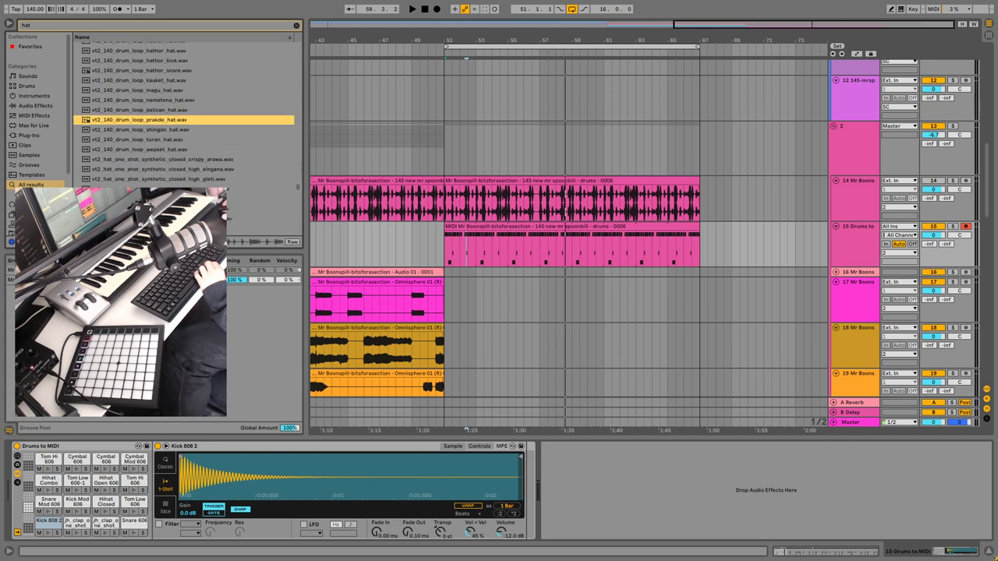
left_click(220, 190)
scroll(220, 189, "down", 3)
left_click(220, 212)
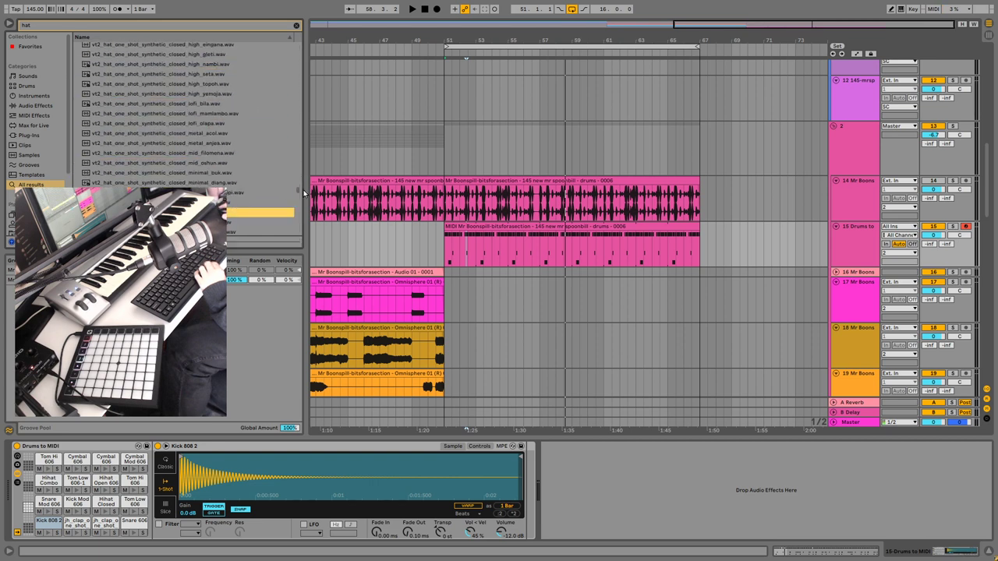
- Audition more hats elsewhere in the results, ending on SS_MR_hat2_oneshot_dream.wav
left_click_drag(298, 192, 296, 226)
key("Up")
key("Up")
key("Up")
left_click_drag(298, 223, 294, 167)
left_click(241, 214)
left_click(230, 153)
key("Up")
key("Up")
key("Up")
key("Up")
key("Up")
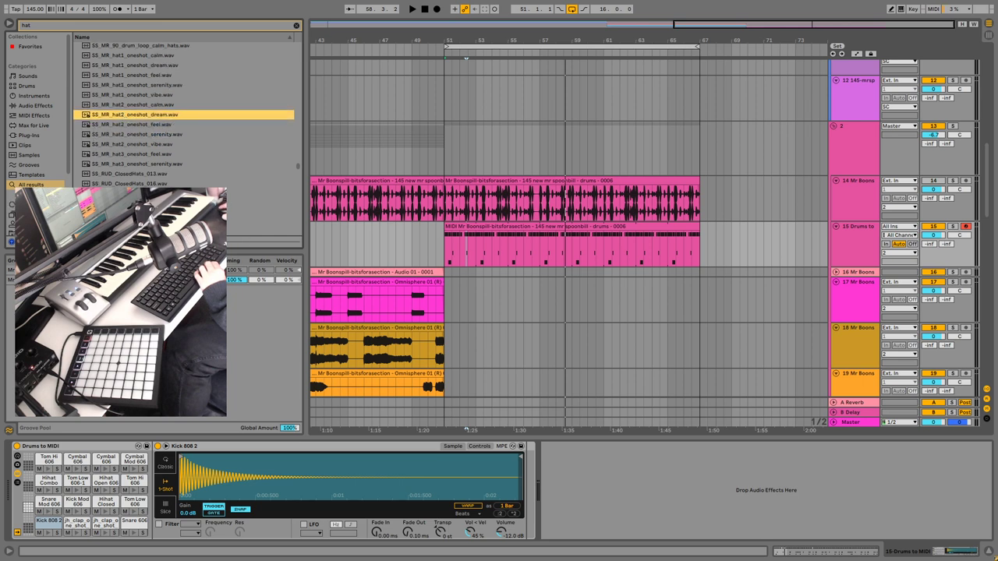
- Replace the rack's Hihat Closed 606 with SS_MR_hat2_oneshot_dream.wav and play it with the arrangement
key("space")
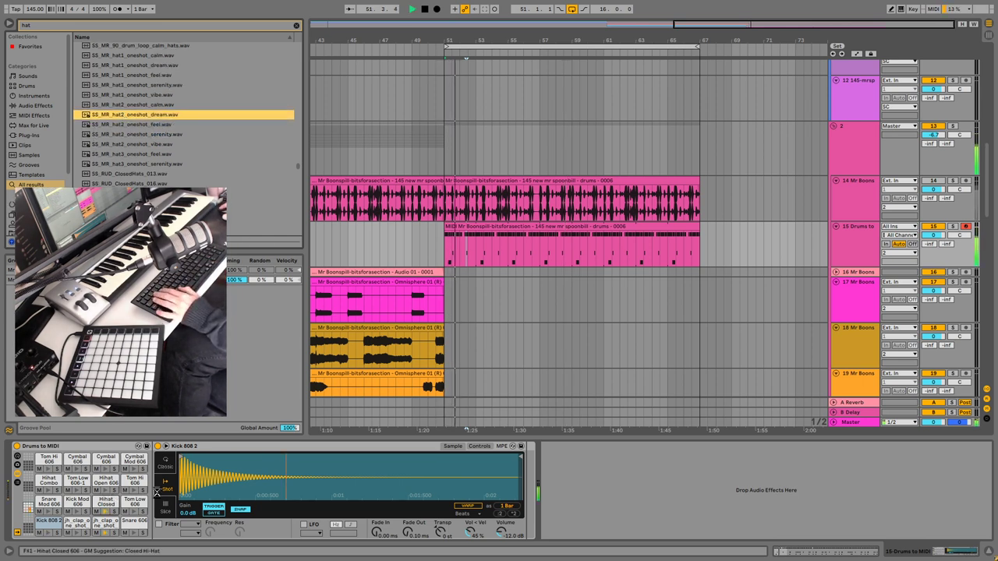
left_click_drag(109, 503, 109, 505)
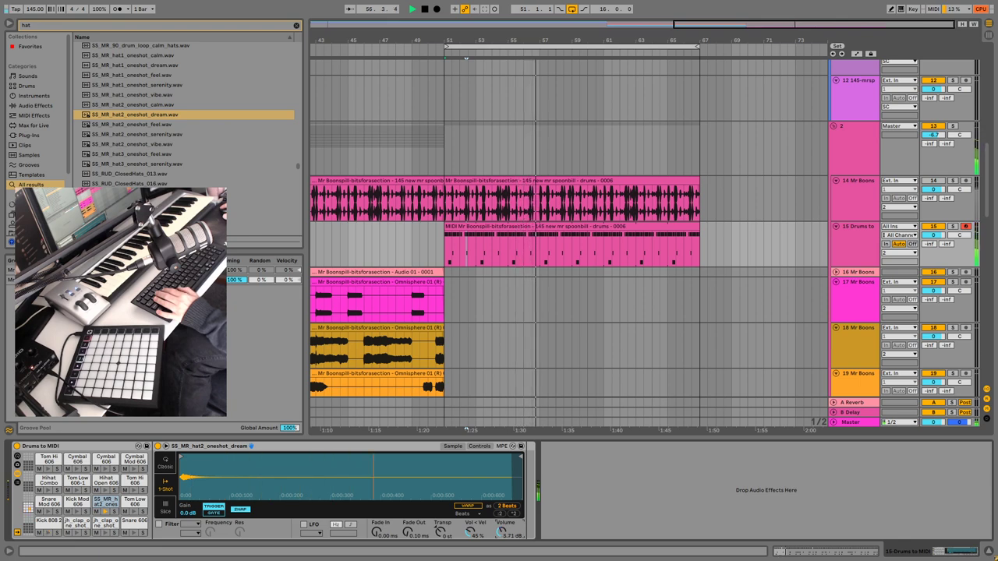
scroll(571, 347, "down", 10)
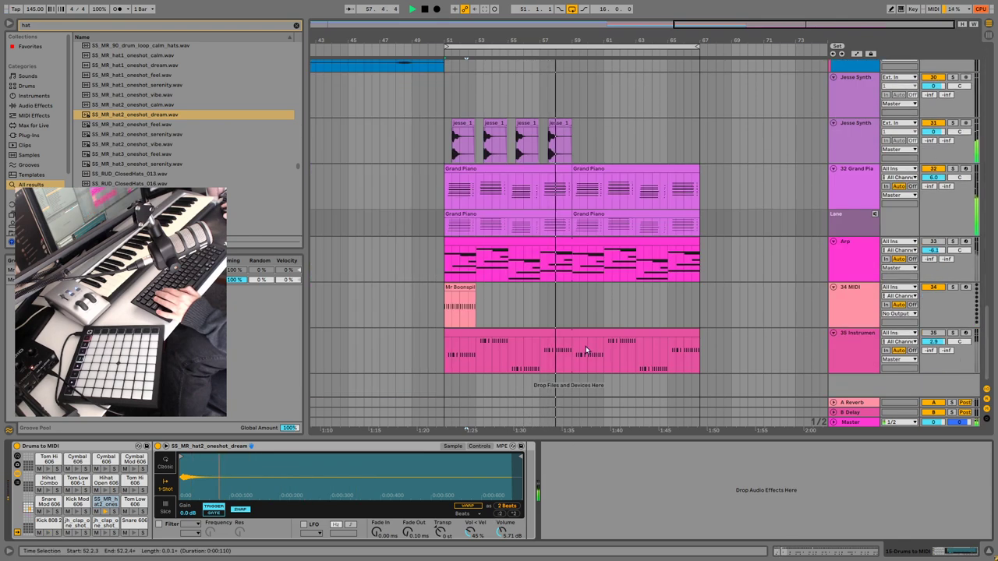
- Thin out the Instrument Rack clip on track 35 by deleting all but the first note of the phrases in bars 1 and 3
key("space")
left_click(529, 338)
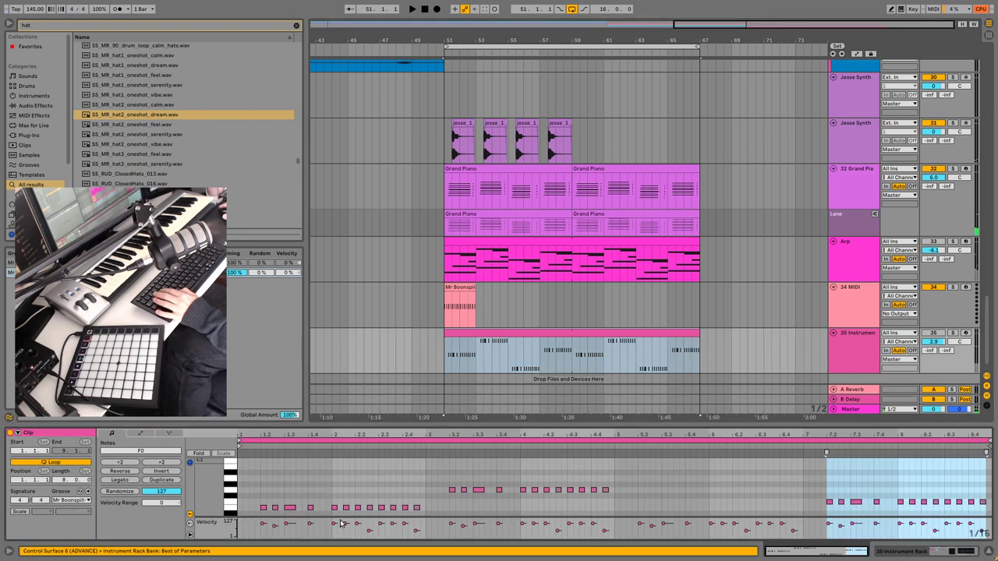
left_click_drag(274, 492, 627, 511)
key("Delete")
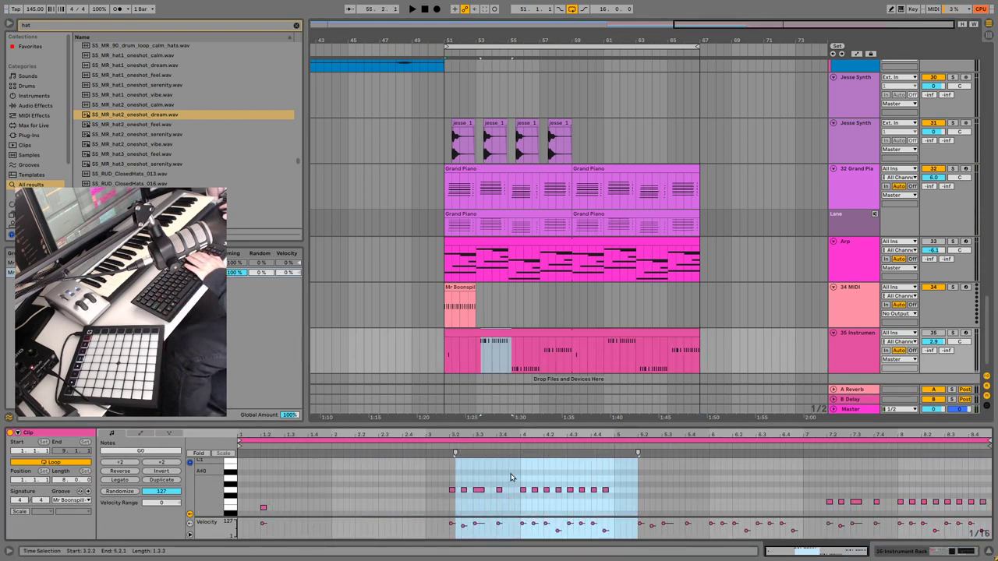
left_click_drag(460, 474, 714, 470)
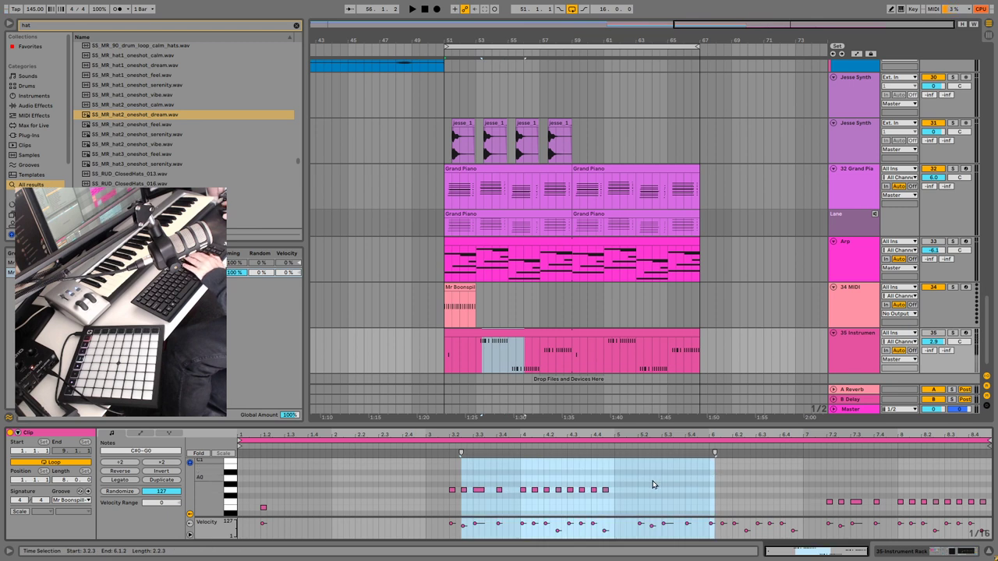
left_click_drag(652, 481, 466, 497)
key("Delete")
- Delete all but the first note of the phrases in bars 5 and 7, and play the sparser clip with the arrangement
scroll(693, 466, "down", 3)
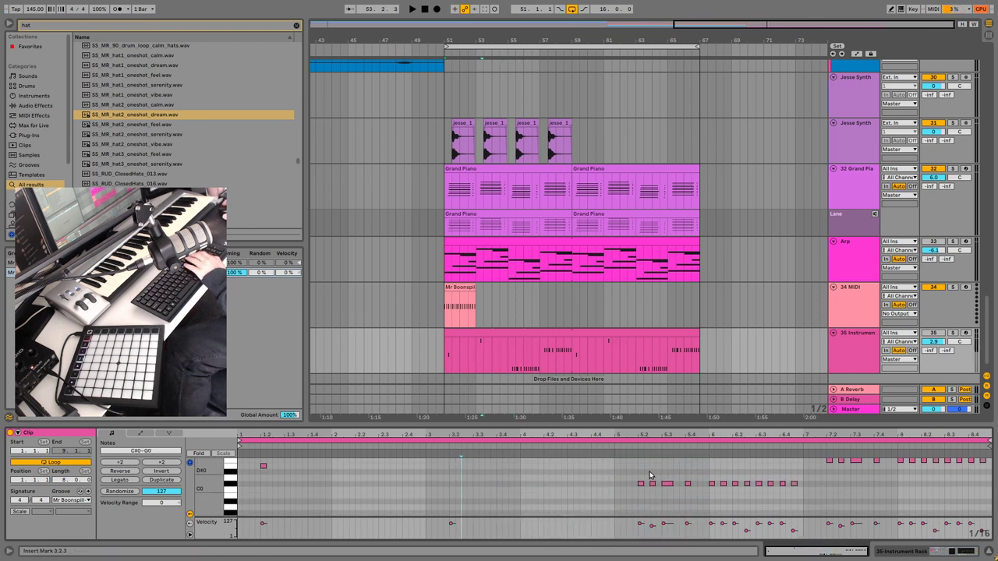
left_click_drag(646, 472, 772, 485)
key("Delete")
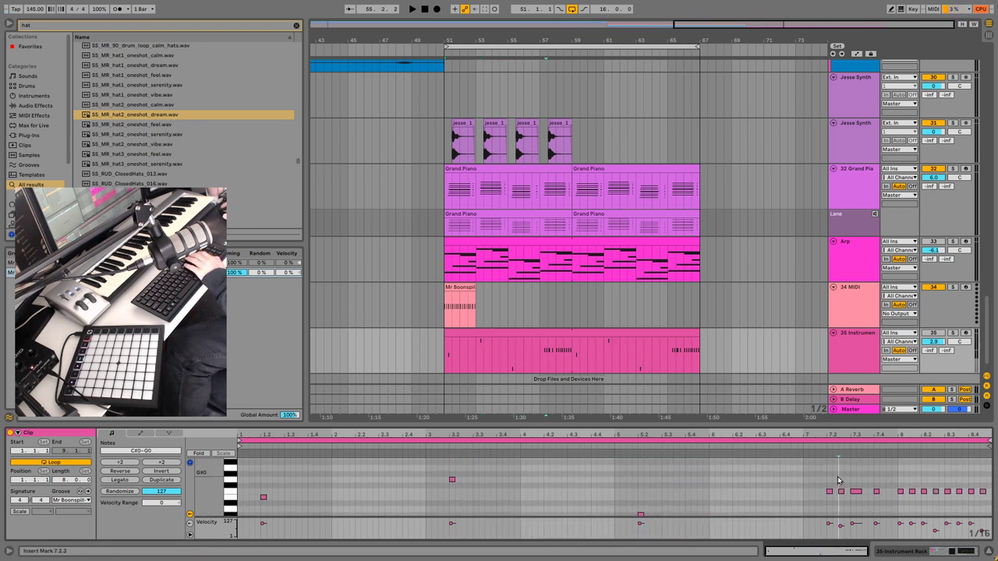
left_click_drag(838, 480, 990, 502)
key("Delete")
key("space")
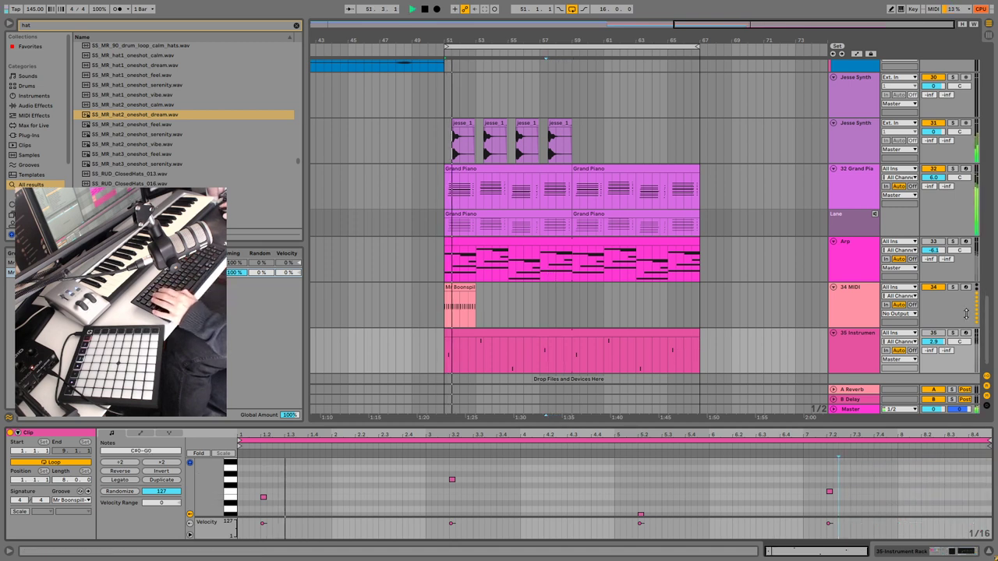
- Adjust the envelope sustain and decay of Diva on track 35, show the Operator chain and close the Diva window
left_click(849, 333)
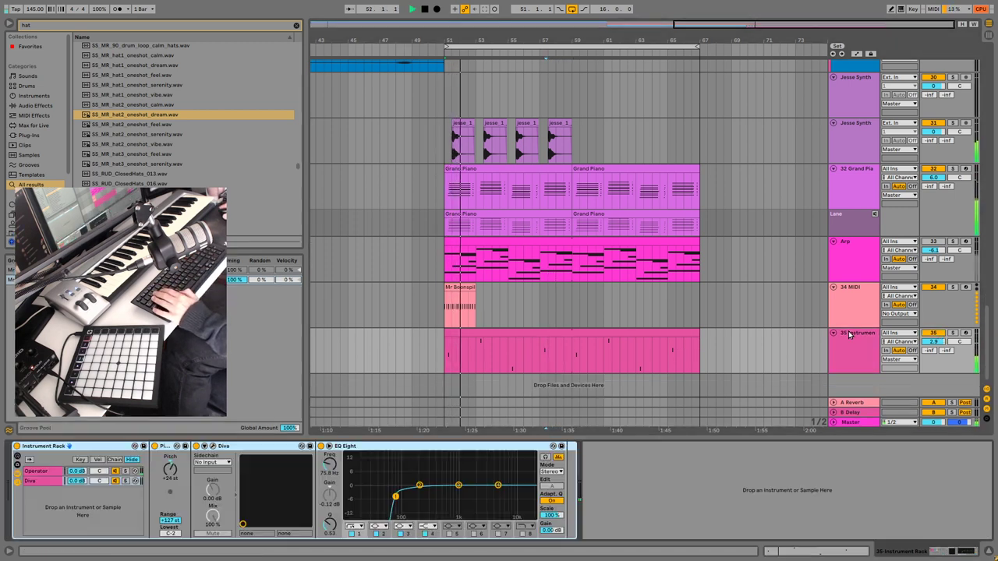
left_click(213, 447)
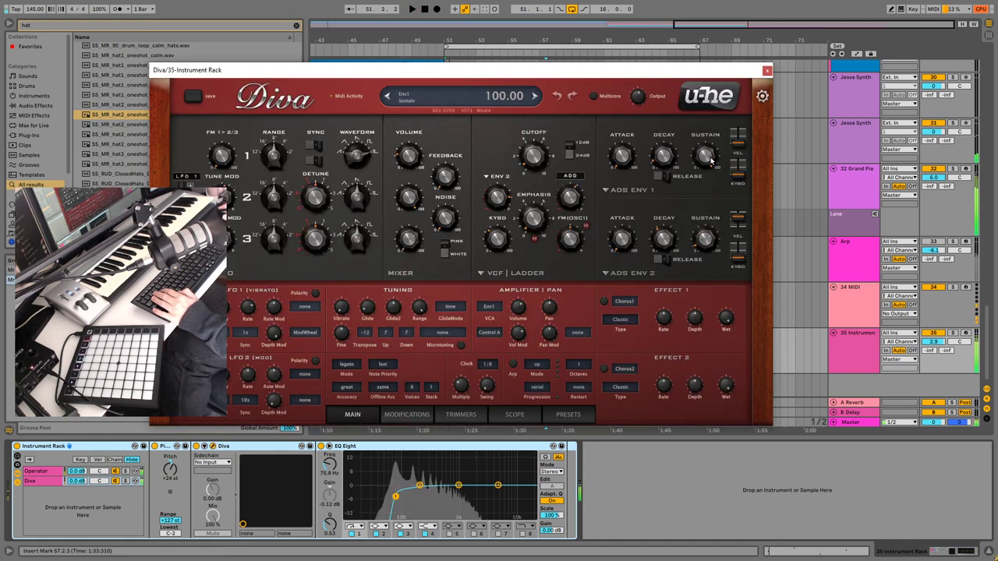
left_click_drag(705, 239, 694, 176)
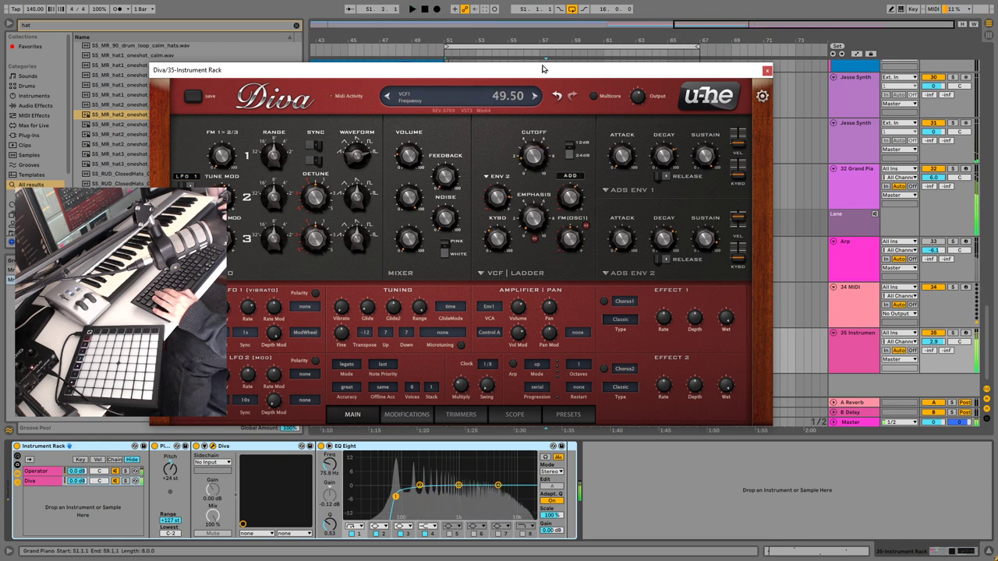
left_click_drag(664, 160, 666, 167)
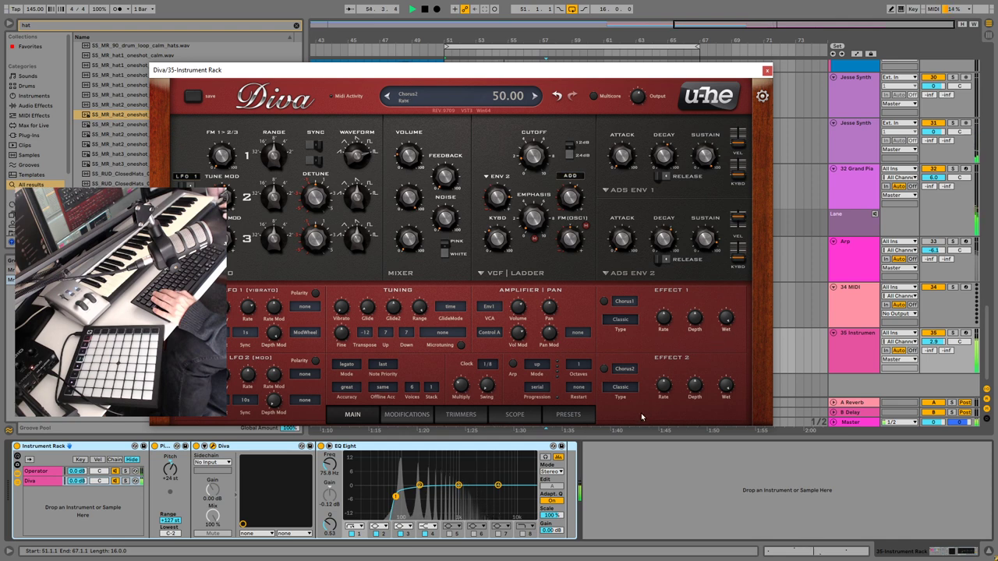
left_click(42, 471)
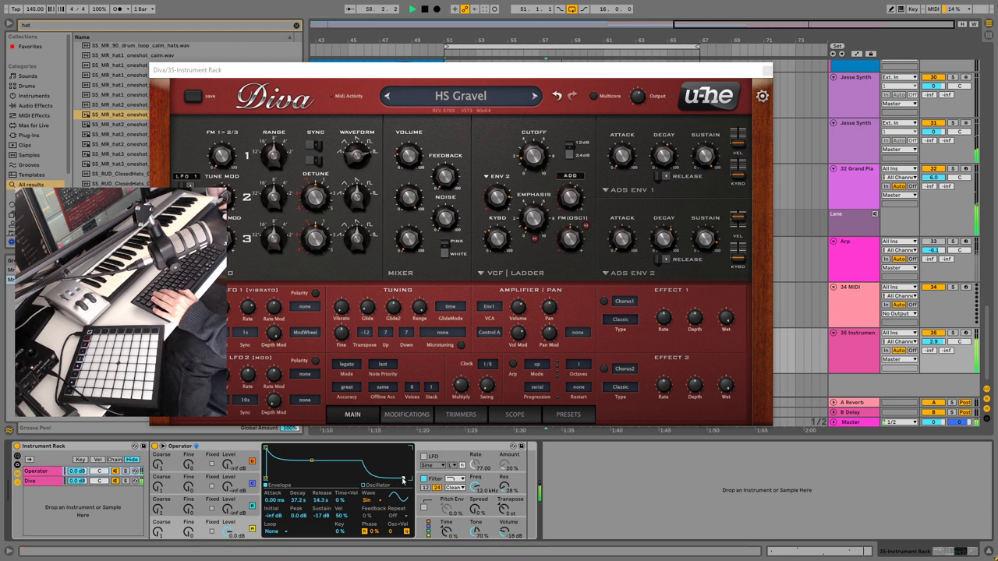
left_click(766, 70)
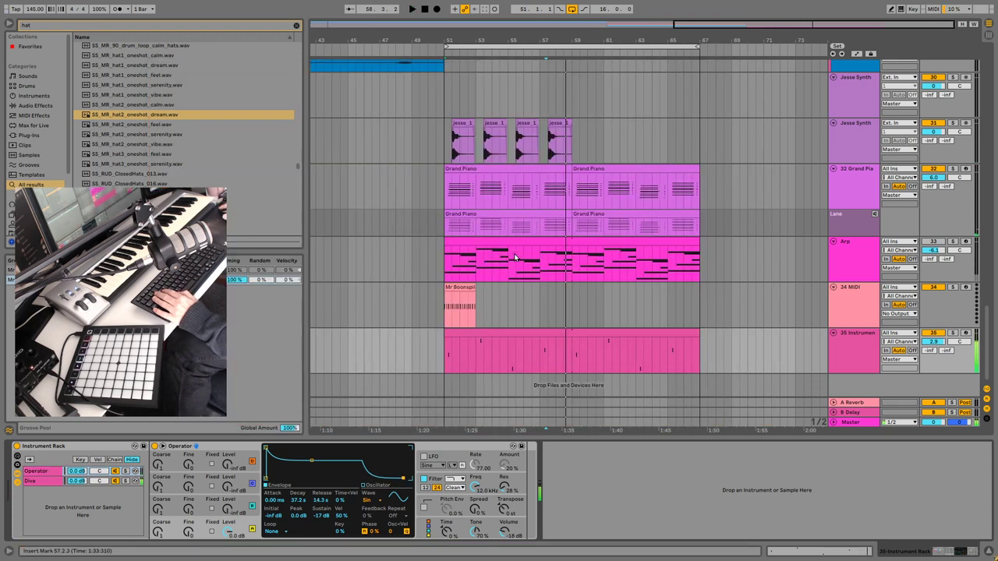
- Reopen the Instrument Rack clip and audition its notes one by one, trying the third note a semitone away
left_click(483, 326)
double_click(485, 331)
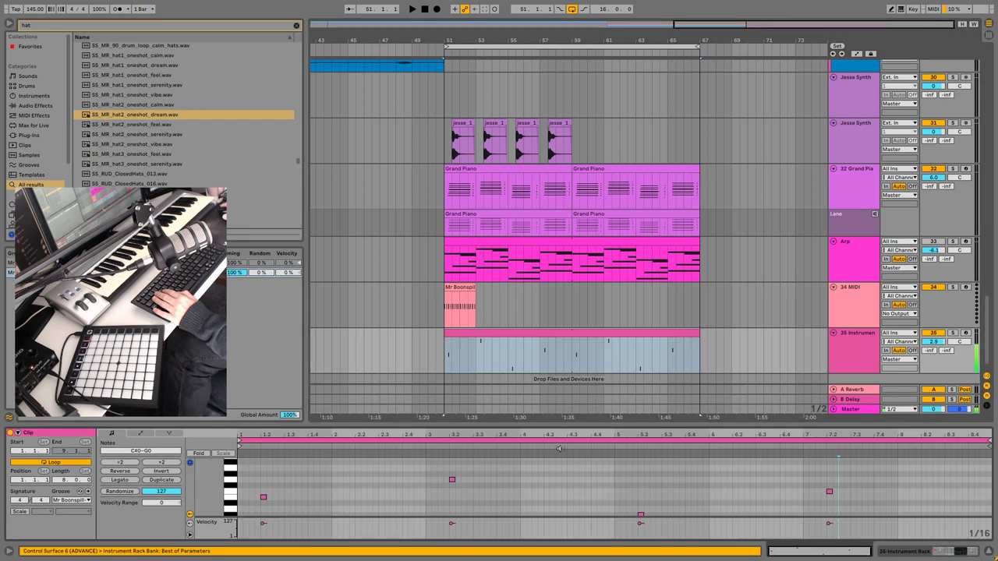
scroll(582, 464, "down", 1)
left_click_drag(341, 497, 250, 477)
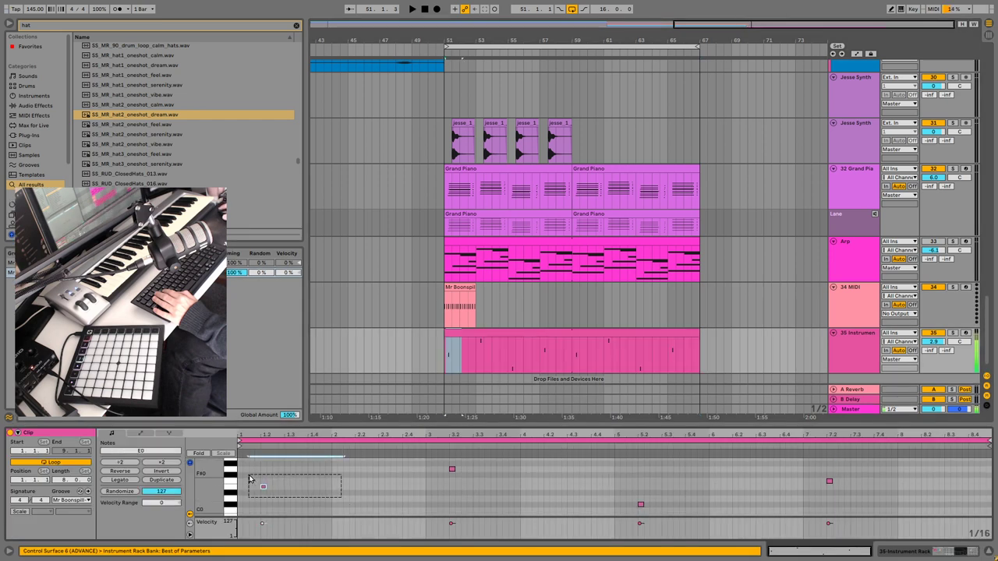
left_click(493, 492)
scroll(546, 479, "down", 1)
left_click(627, 479)
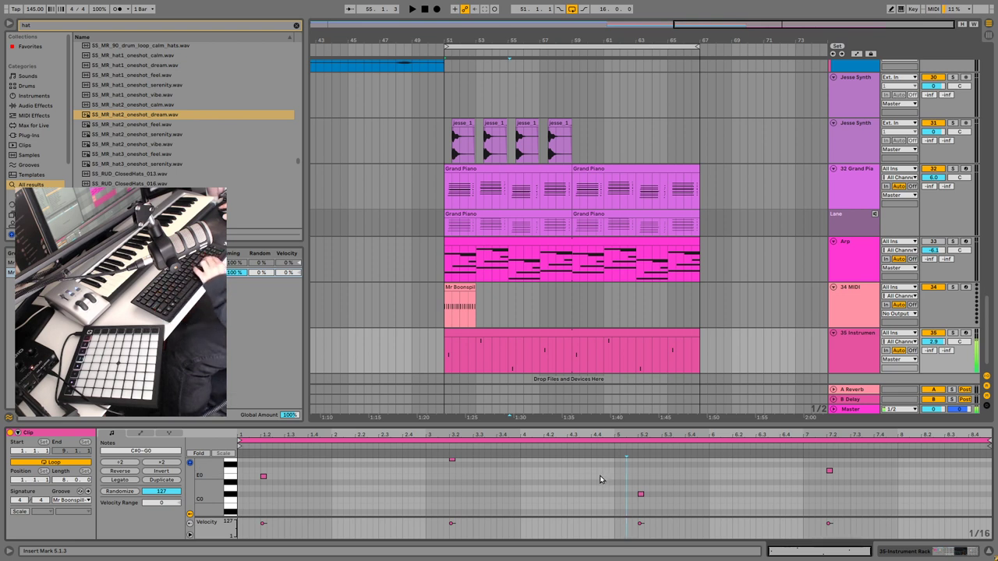
left_click_drag(601, 479, 654, 501)
key("Up")
key("Down")
left_click_drag(784, 462, 867, 489)
- Transpose all four notes up an octave to C#1–G1 and play them with the arrangement at a track volume of -4.7 dB
left_click(374, 478)
key("ctrl+a")
key("shift+Up")
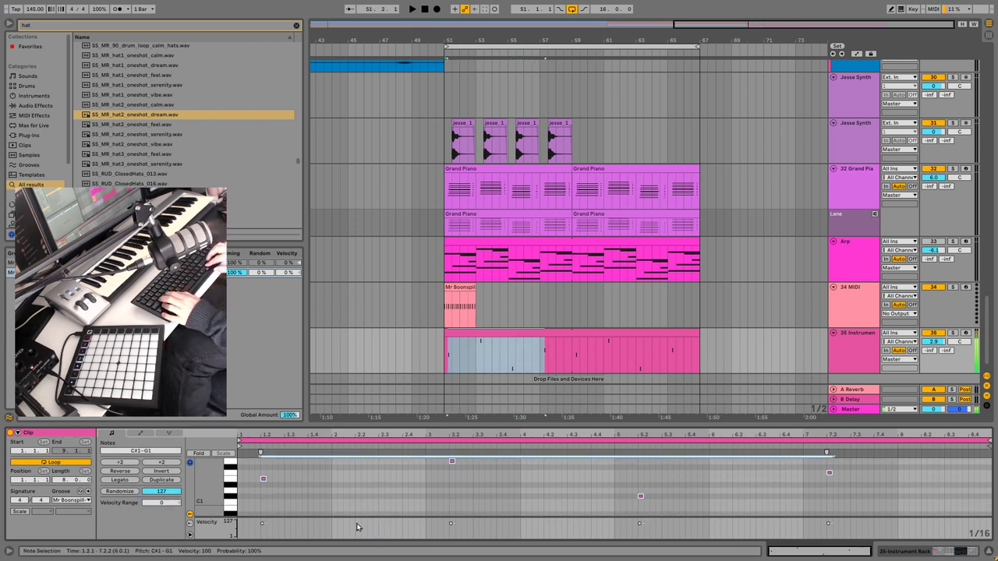
left_click_drag(302, 490, 241, 467)
left_click_drag(510, 488, 406, 455)
left_click_drag(613, 488, 721, 505)
left_click(829, 472)
key("space")
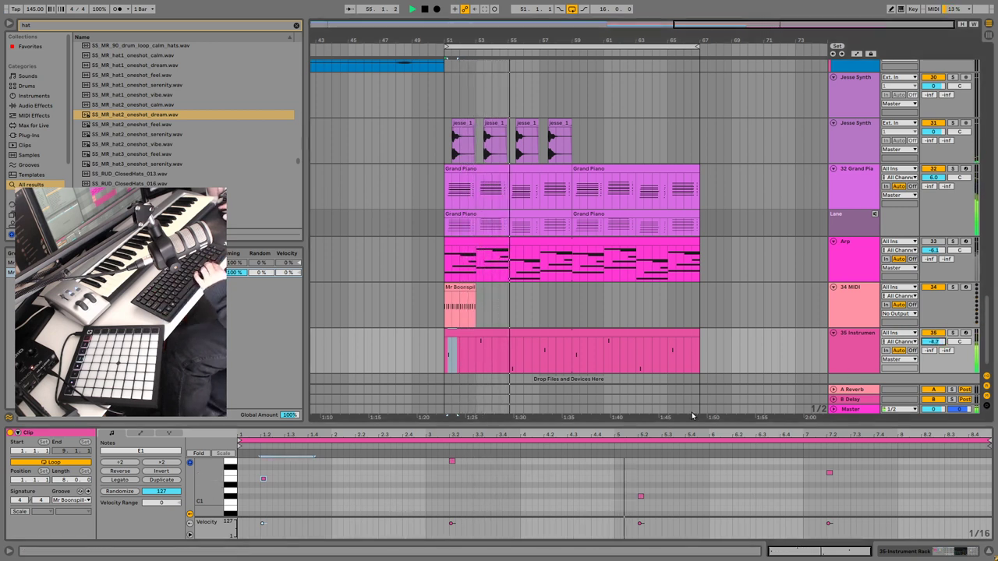
- Lower the third note by a semitone, transpose all four notes down to the C-1–G-1 range and play the clip
left_click_drag(673, 467, 630, 499)
key("Down")
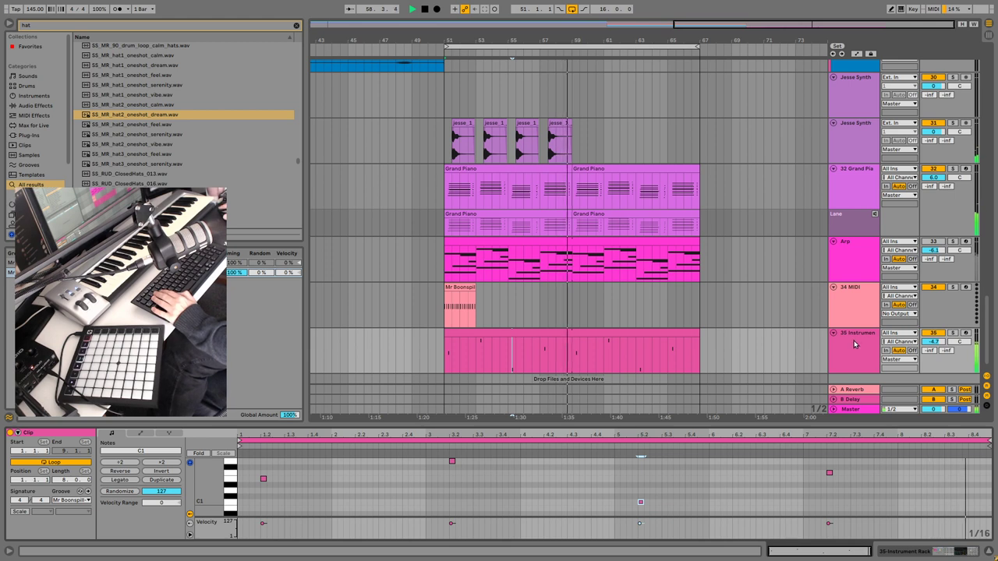
key("ctrl+a")
key("space")
key("shift+Down")
key("space")
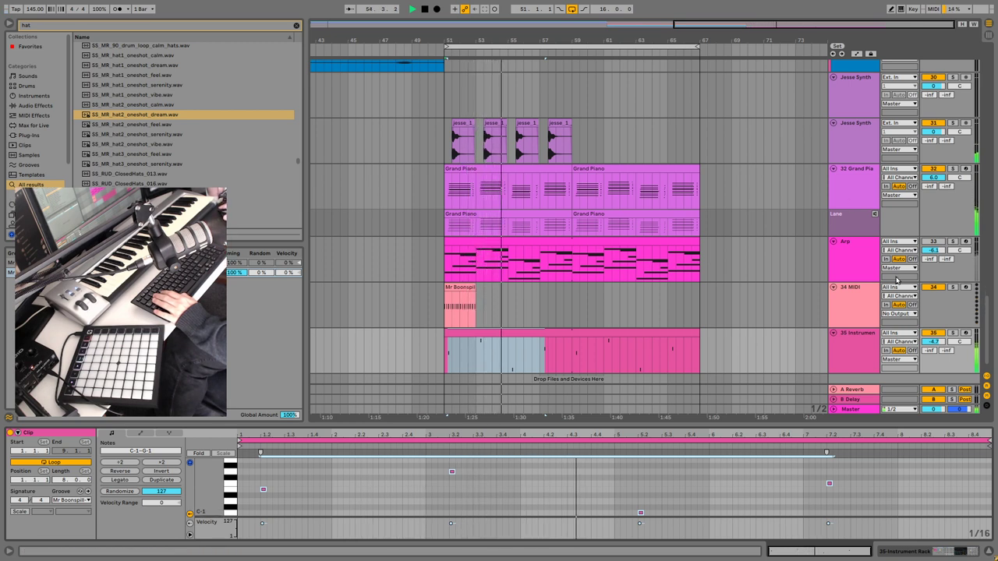
- Solo the Operator chain in track 35's Instrument Rack and set its envelope sustain to 0.0 dB during playback
double_click(859, 338)
key("space")
left_click(125, 473)
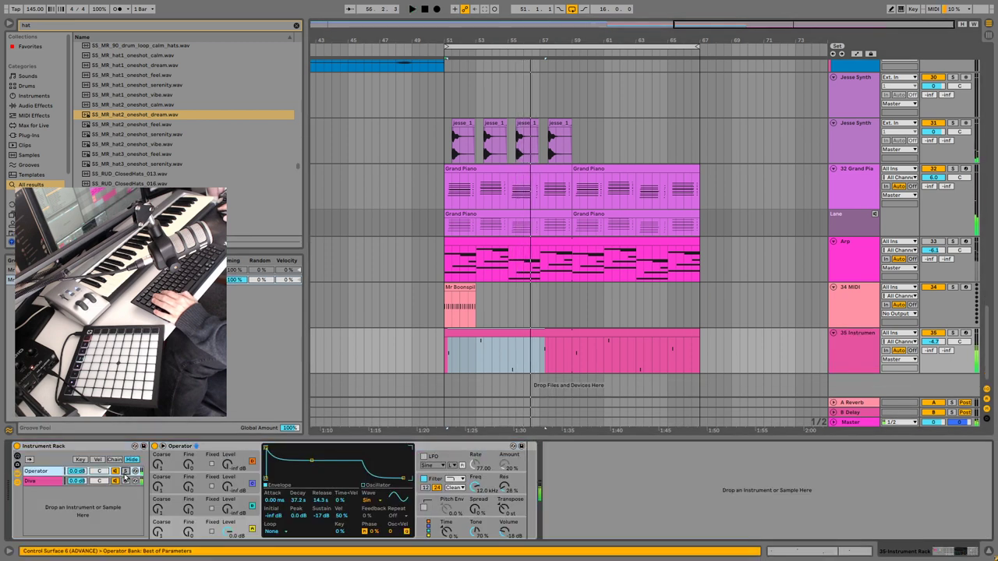
key("space")
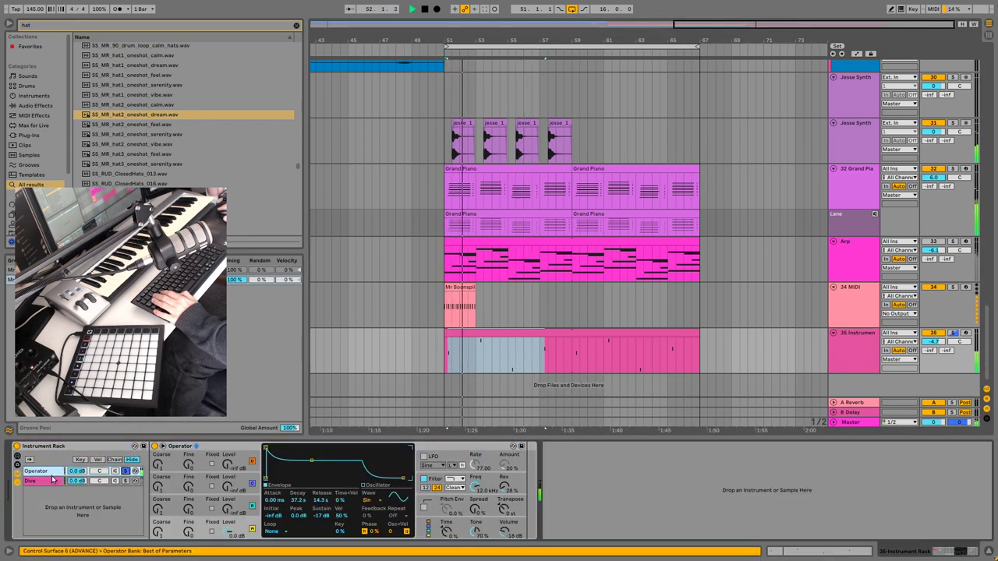
left_click_drag(312, 460, 304, 448)
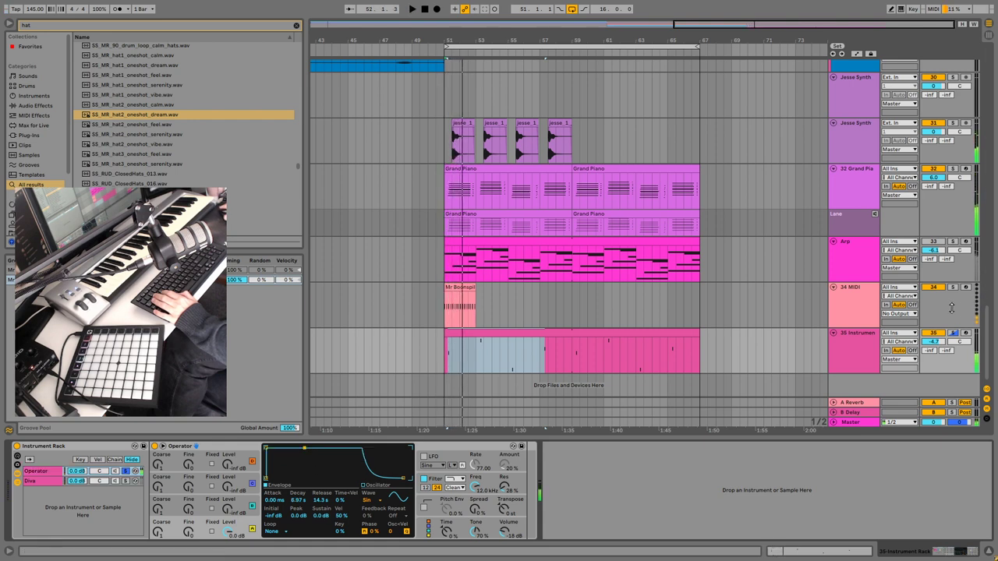
- Listen to track 35 in solo and set the Pitch device in its Diva chain to +12 st
left_click(953, 333)
key("space")
key("space")
key("space")
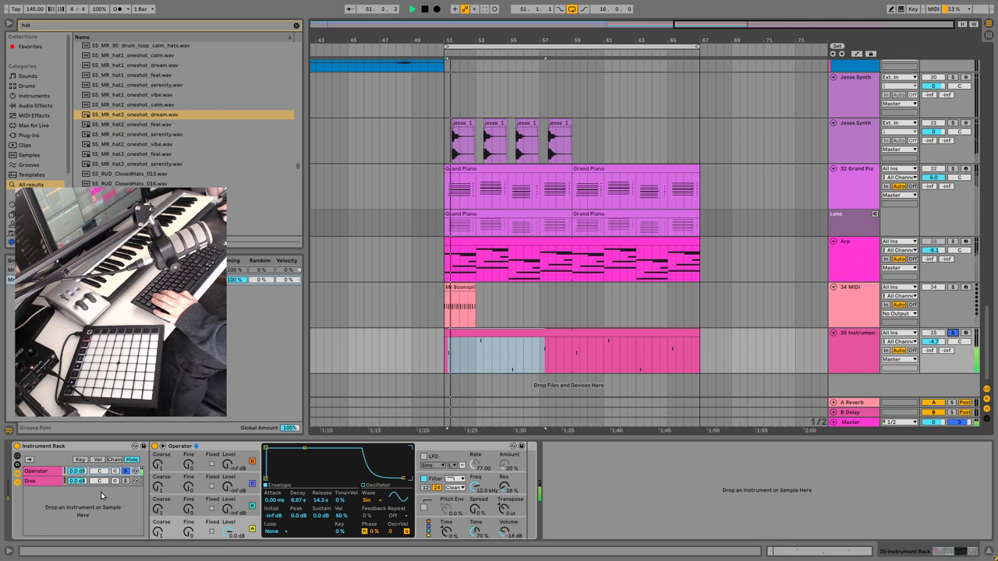
left_click(47, 481)
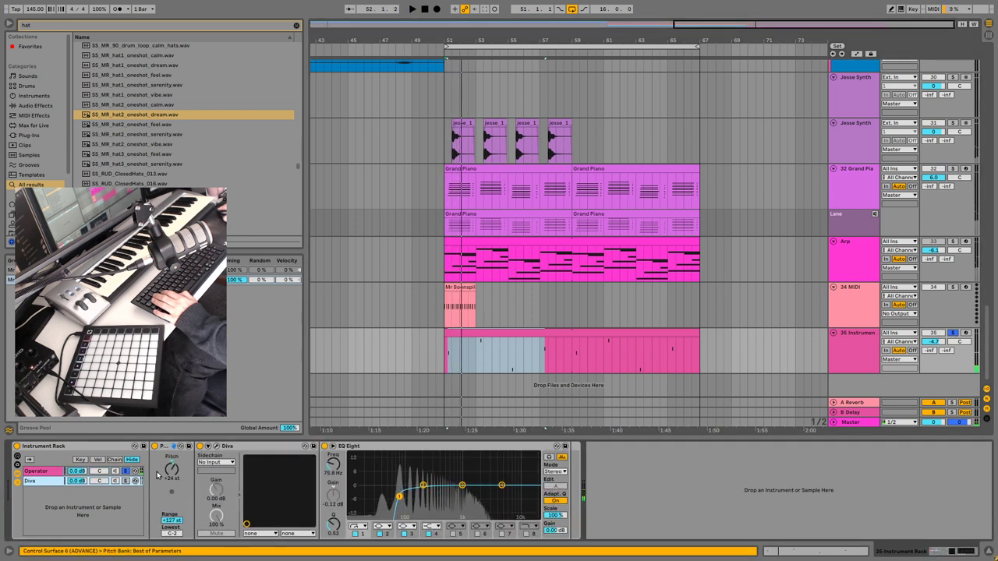
key("ctrl+z")
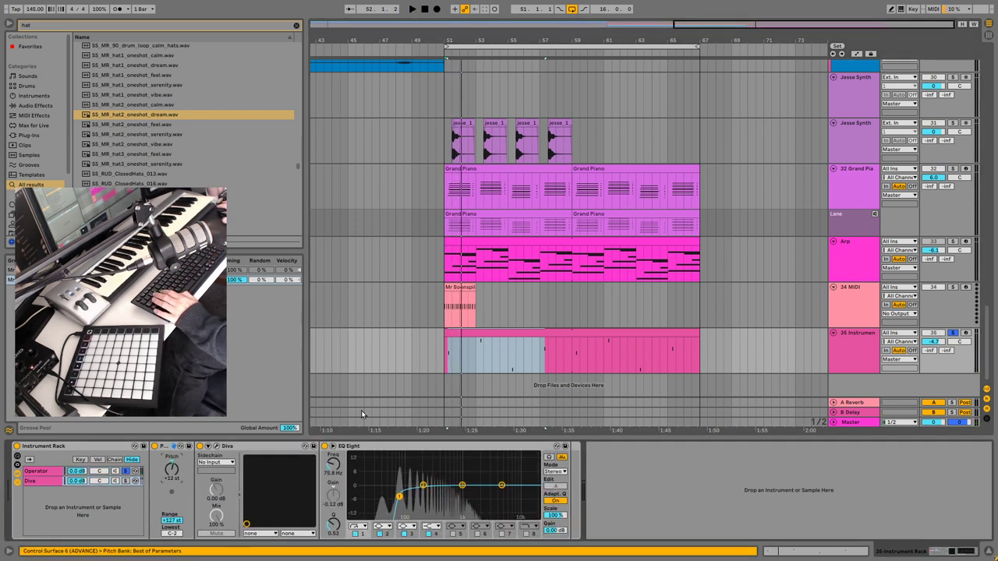
- Transpose all notes in the Instrument Rack clip up an octave to C0–G0 while playing it
double_click(518, 331)
key("ctrl+a")
key("space")
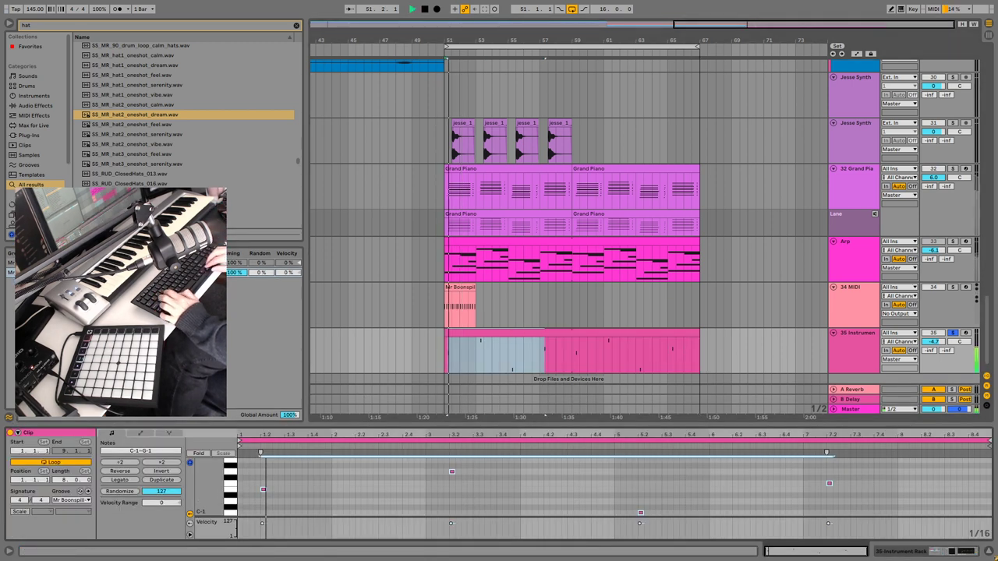
key("shift+Up")
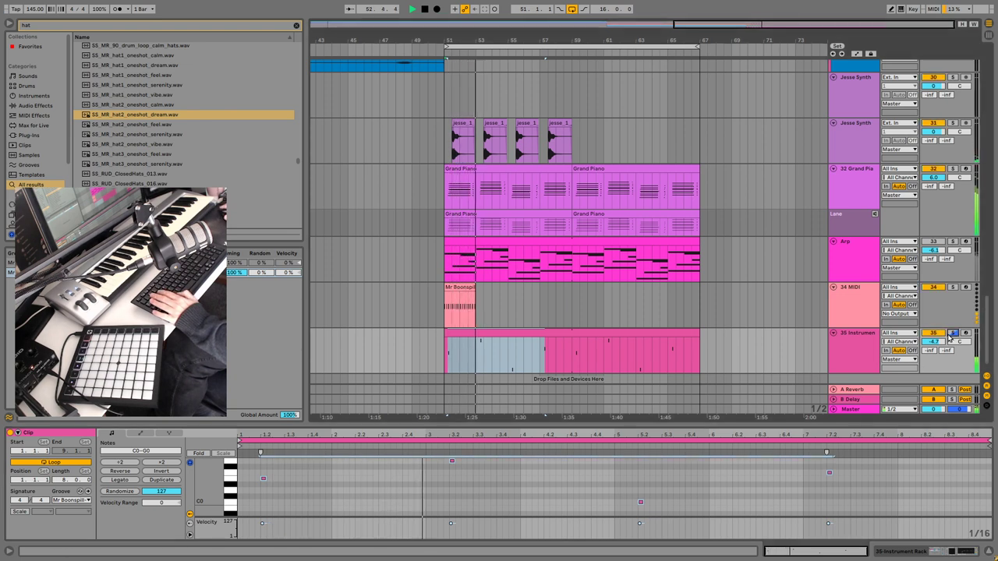
- Return to track 35's devices, compare its two chains and solo the Diva chain alongside Operator
double_click(854, 336)
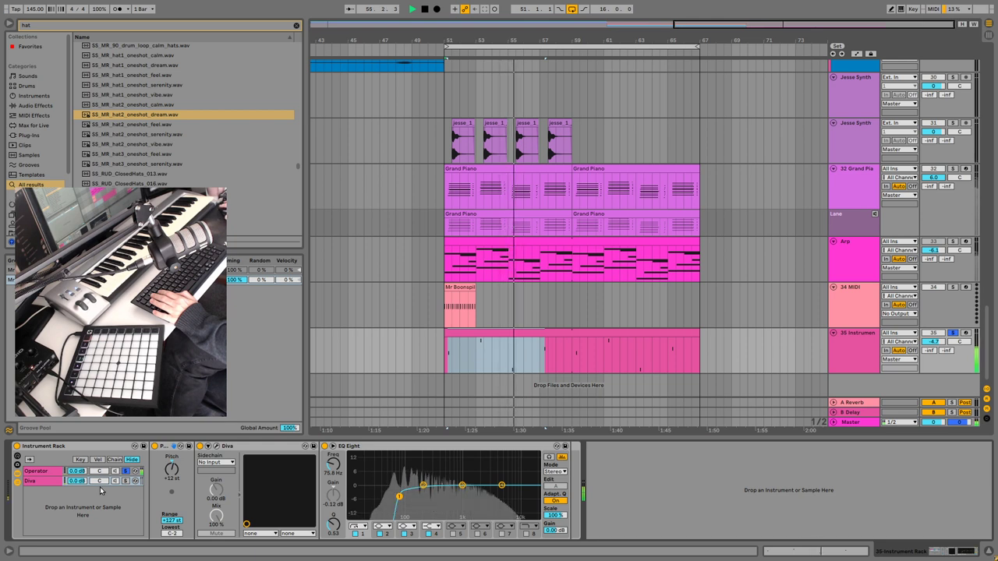
left_click(44, 481)
left_click(44, 470)
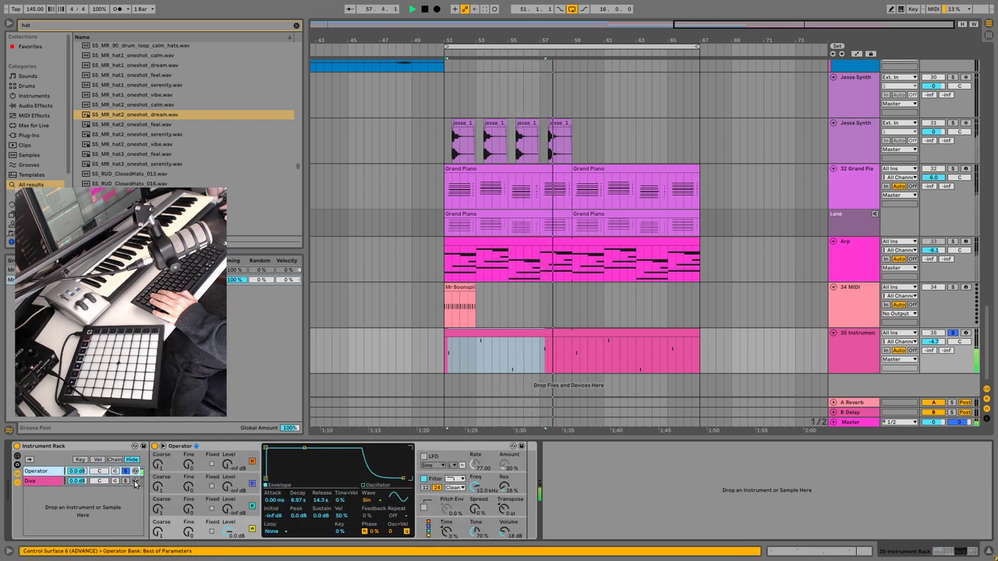
left_click(55, 481)
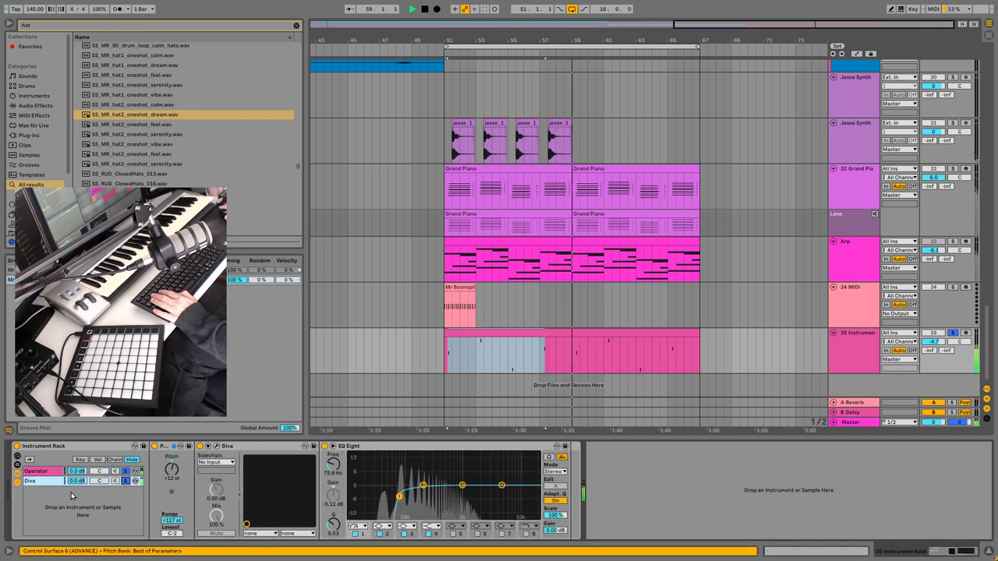
- Adjust Diva's oscillator waveform and turn on its Chorus1 effect, taking track 35 out of solo and closing the plug-in window
left_click(218, 446)
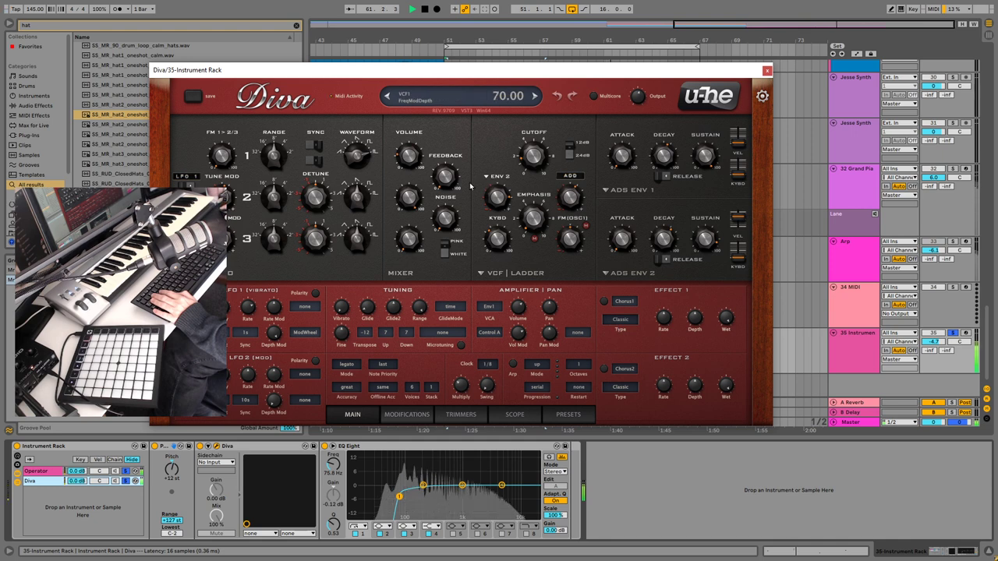
mouse_move(414, 233)
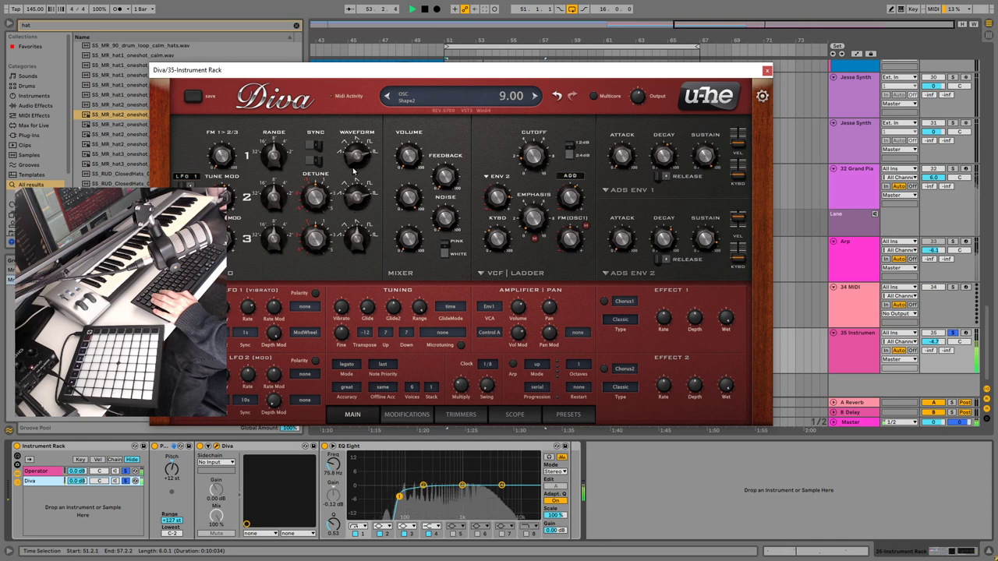
left_click_drag(353, 184, 354, 195)
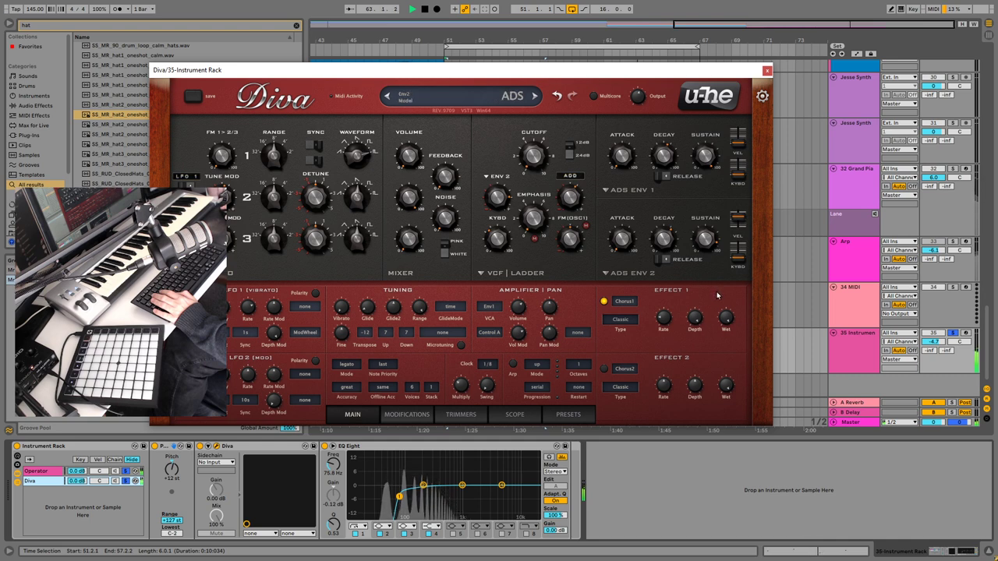
left_click(955, 335)
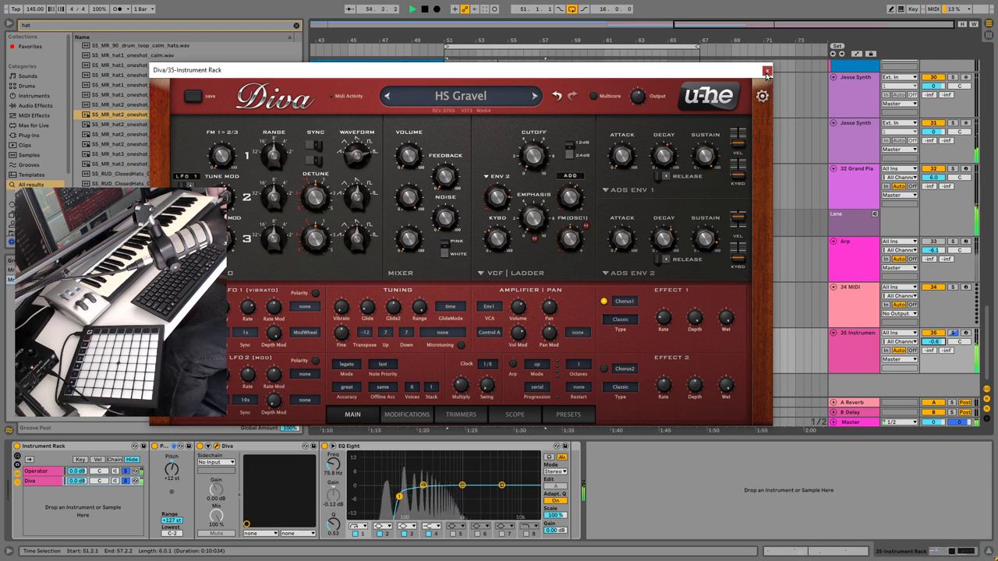
left_click(766, 73)
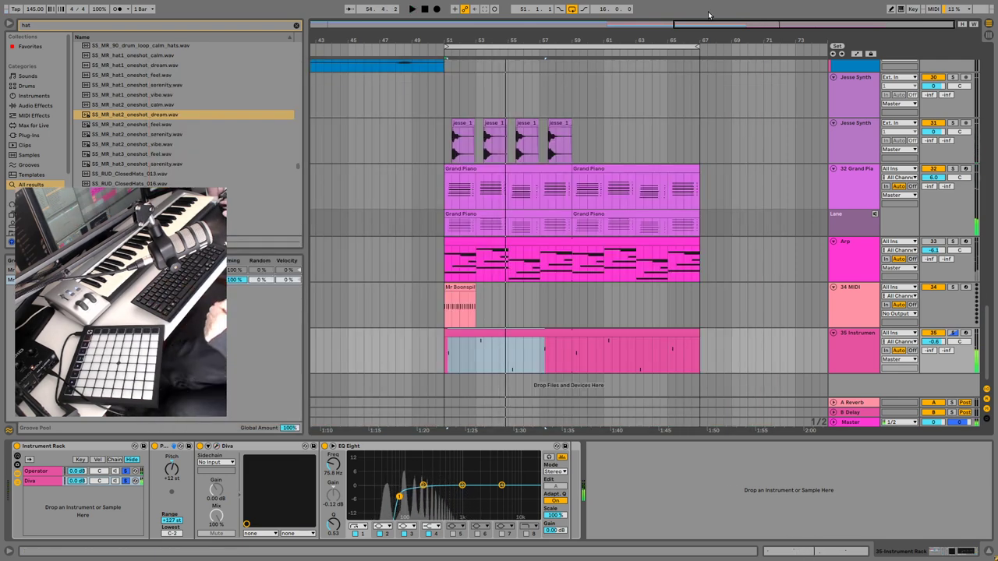